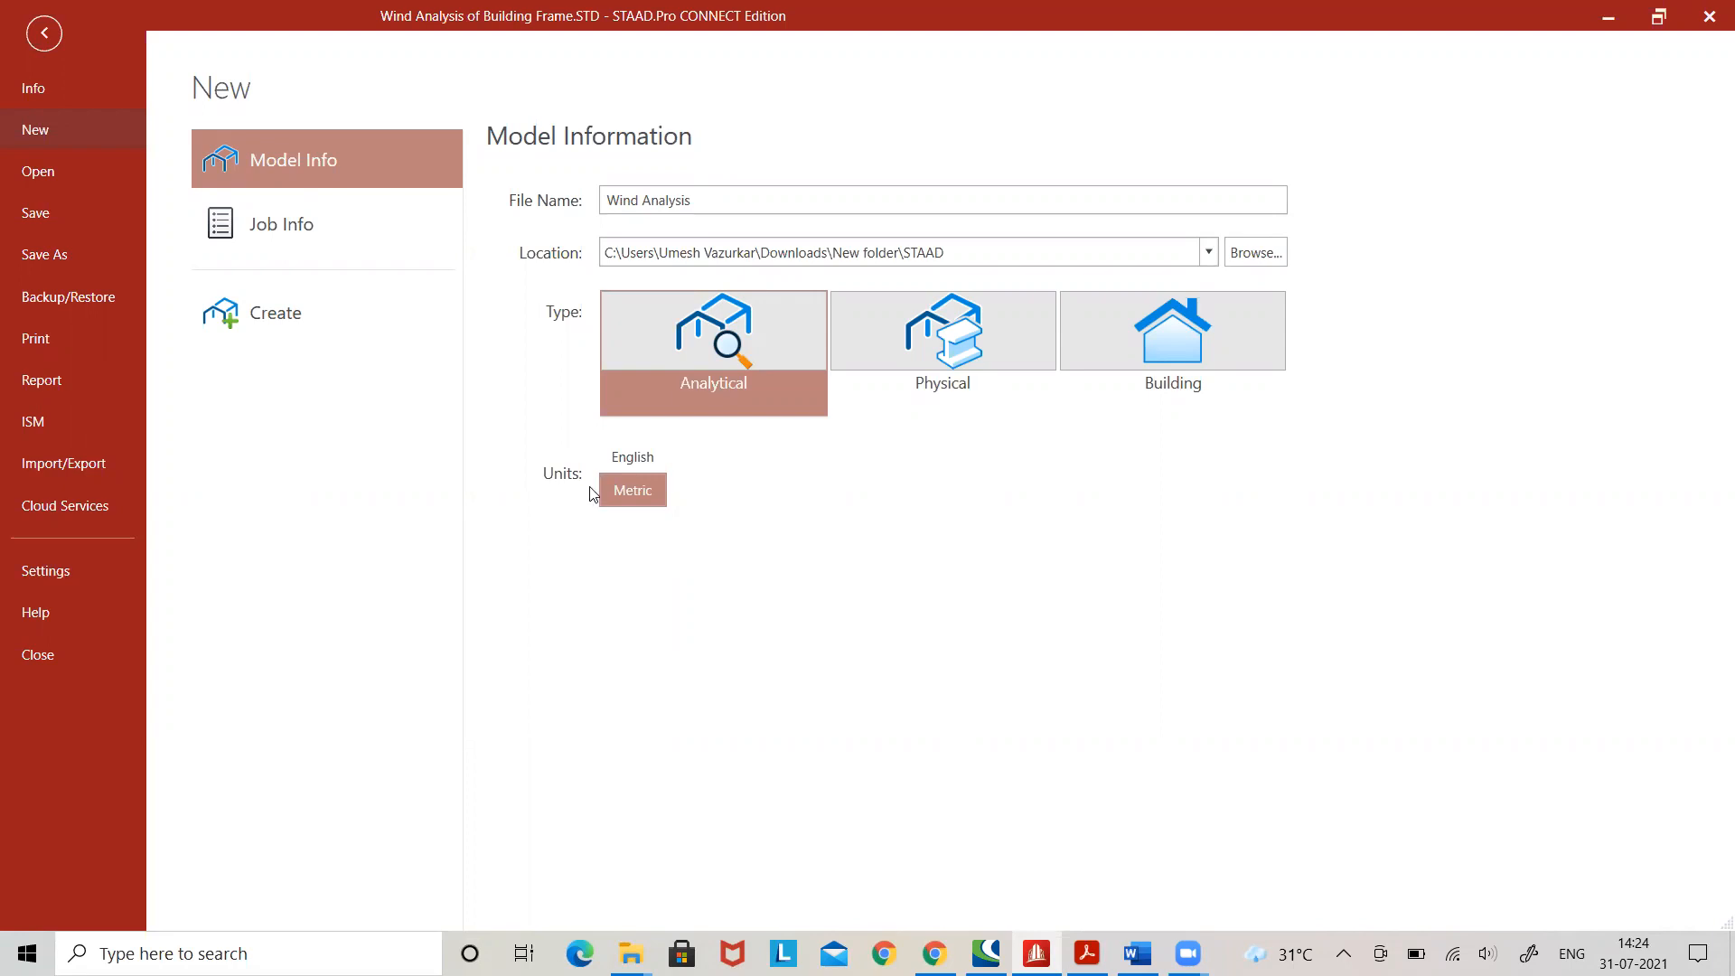
- Create the analytical metric model Wind Analysis, overwriting the existing file of that name
{"action": "left_click", "coordinate": [291, 313]}
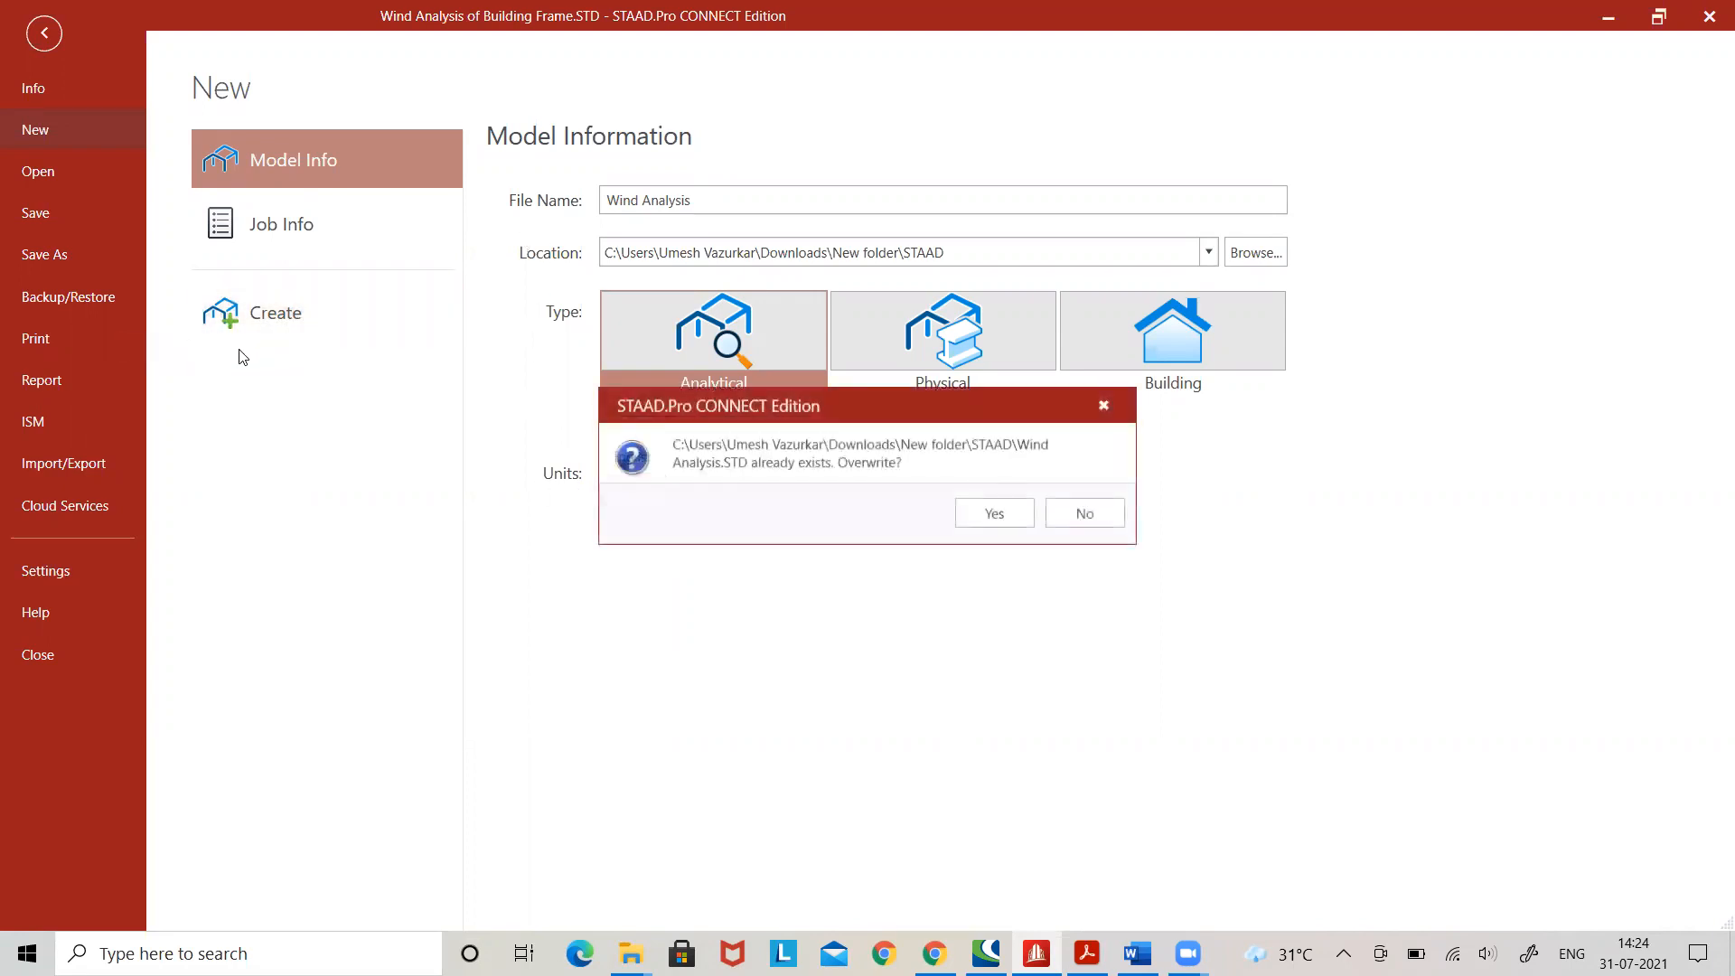
{"action": "left_click", "coordinate": [960, 511]}
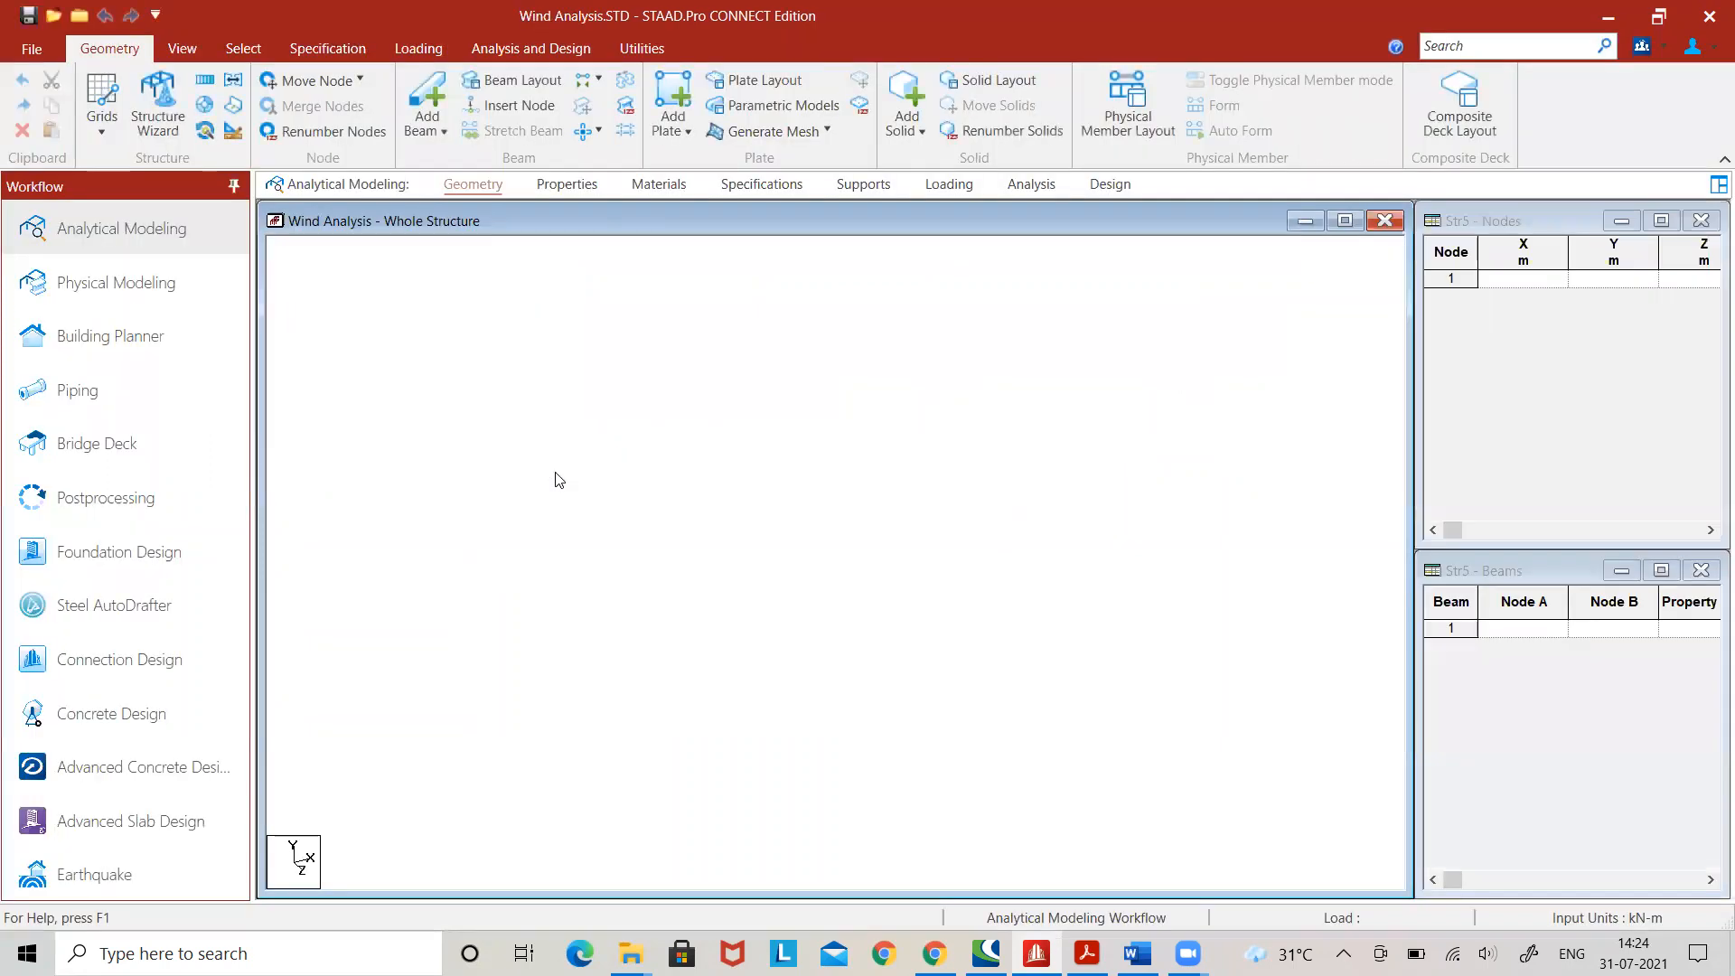
- Start a Bay Frame prototype from the frame models in the Structure Wizard
{"action": "left_click", "coordinate": [159, 122]}
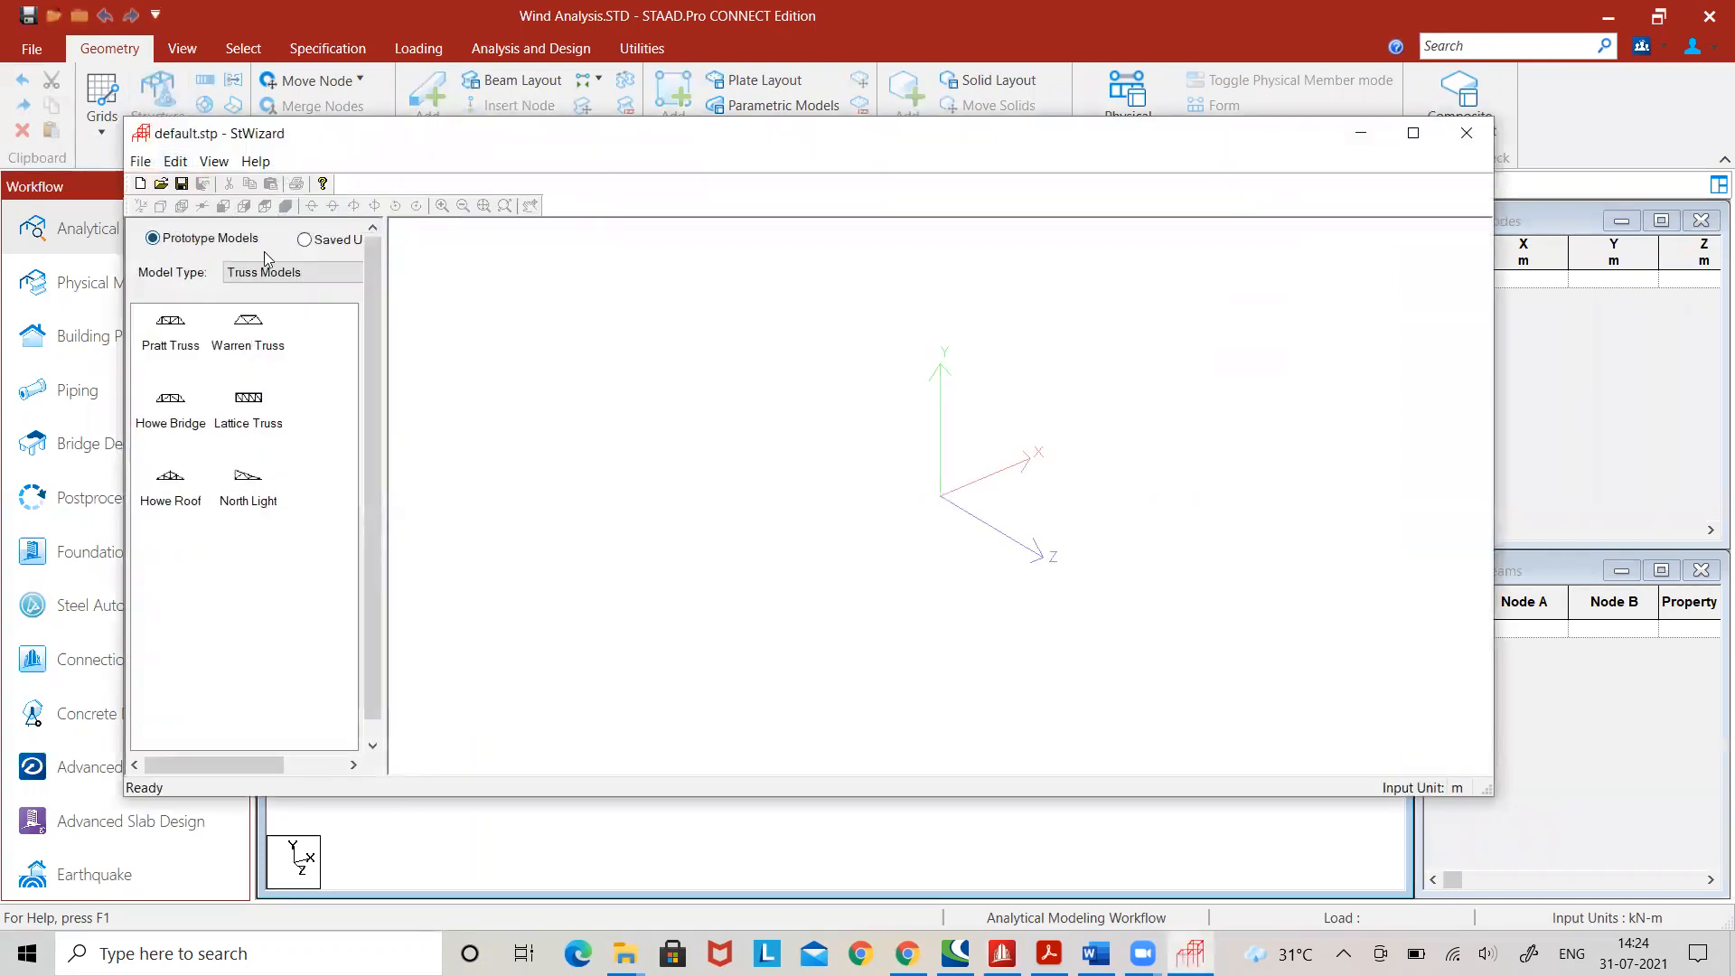
{"action": "left_click", "coordinate": [276, 272]}
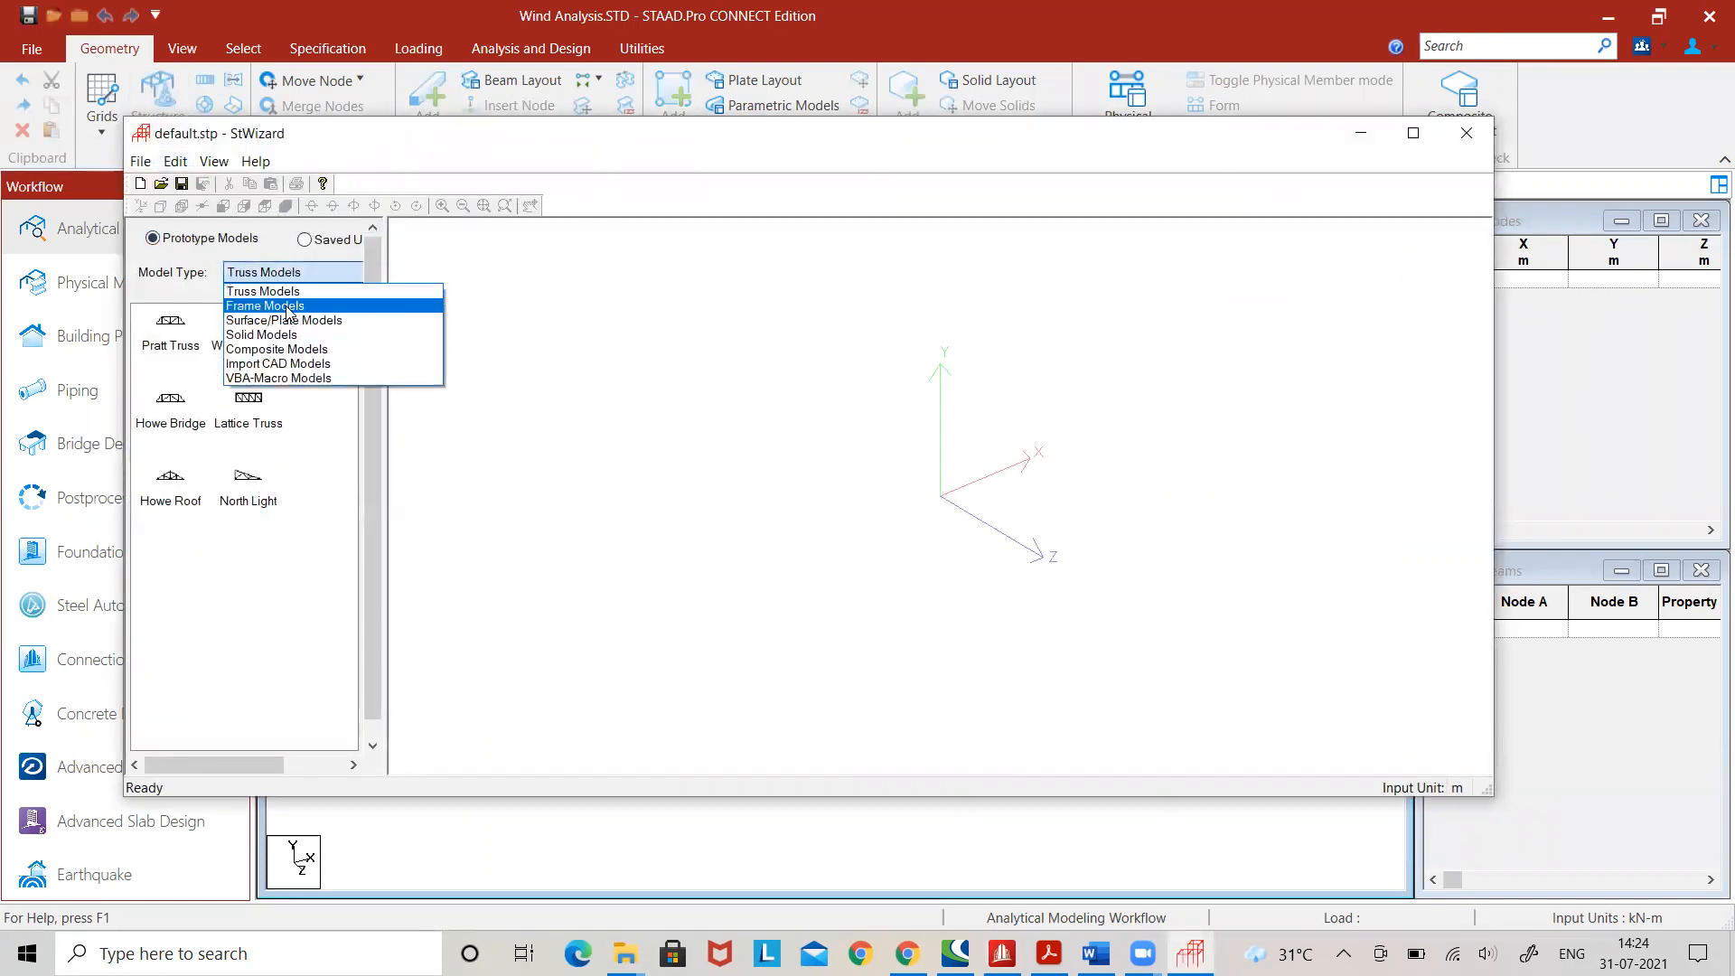
{"action": "left_click", "coordinate": [286, 308]}
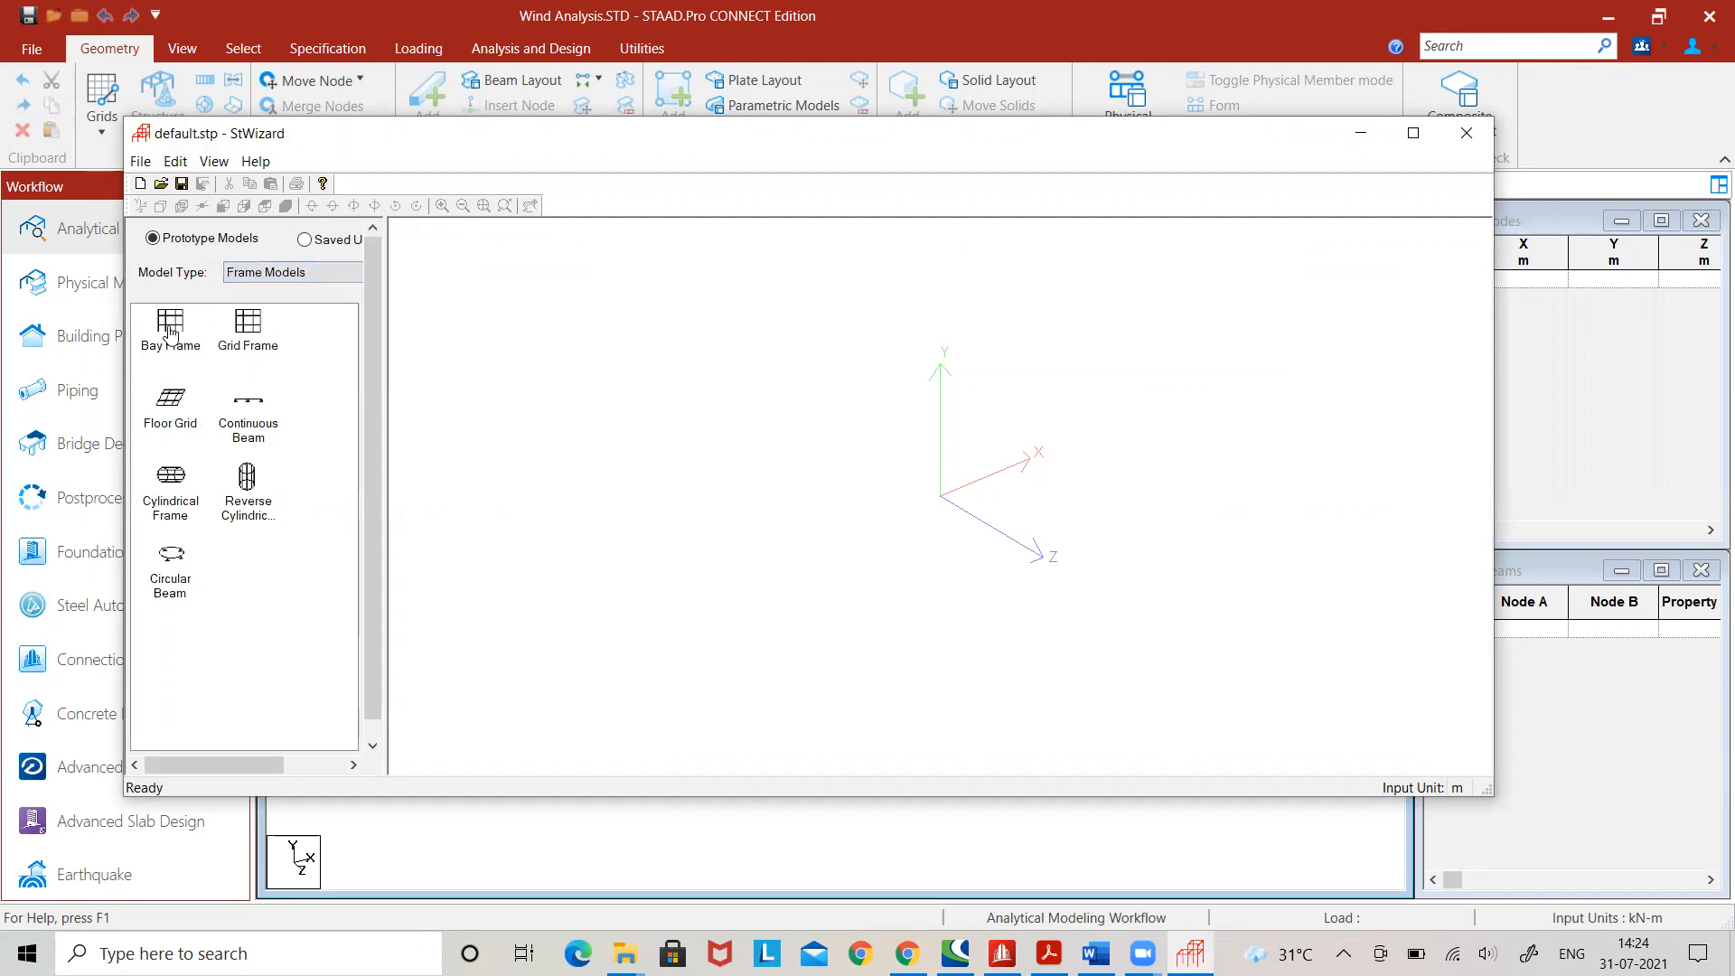
{"action": "double_click", "coordinate": [192, 345]}
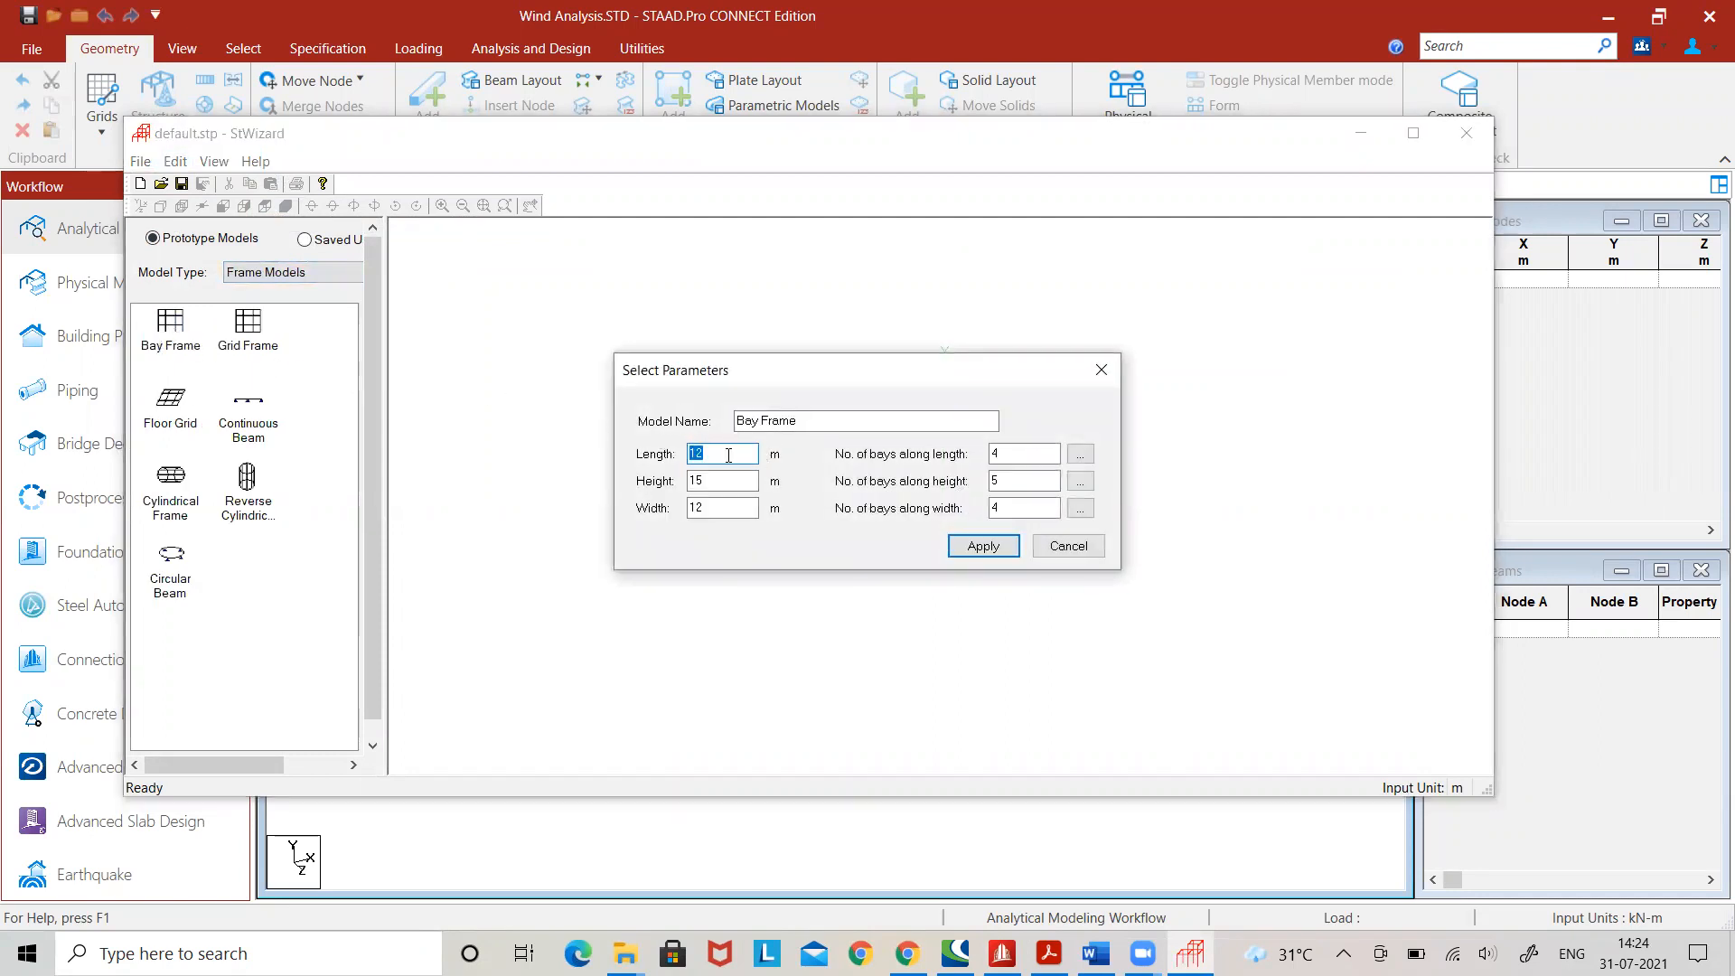
- Set the bay frame's length to 10 m with 2 bays and its height to 12 m with 3 bays
{"action": "type", "text": "10"}
{"action": "double_click", "coordinate": [1016, 452]}
{"action": "type", "text": "2"}
{"action": "double_click", "coordinate": [713, 481]}
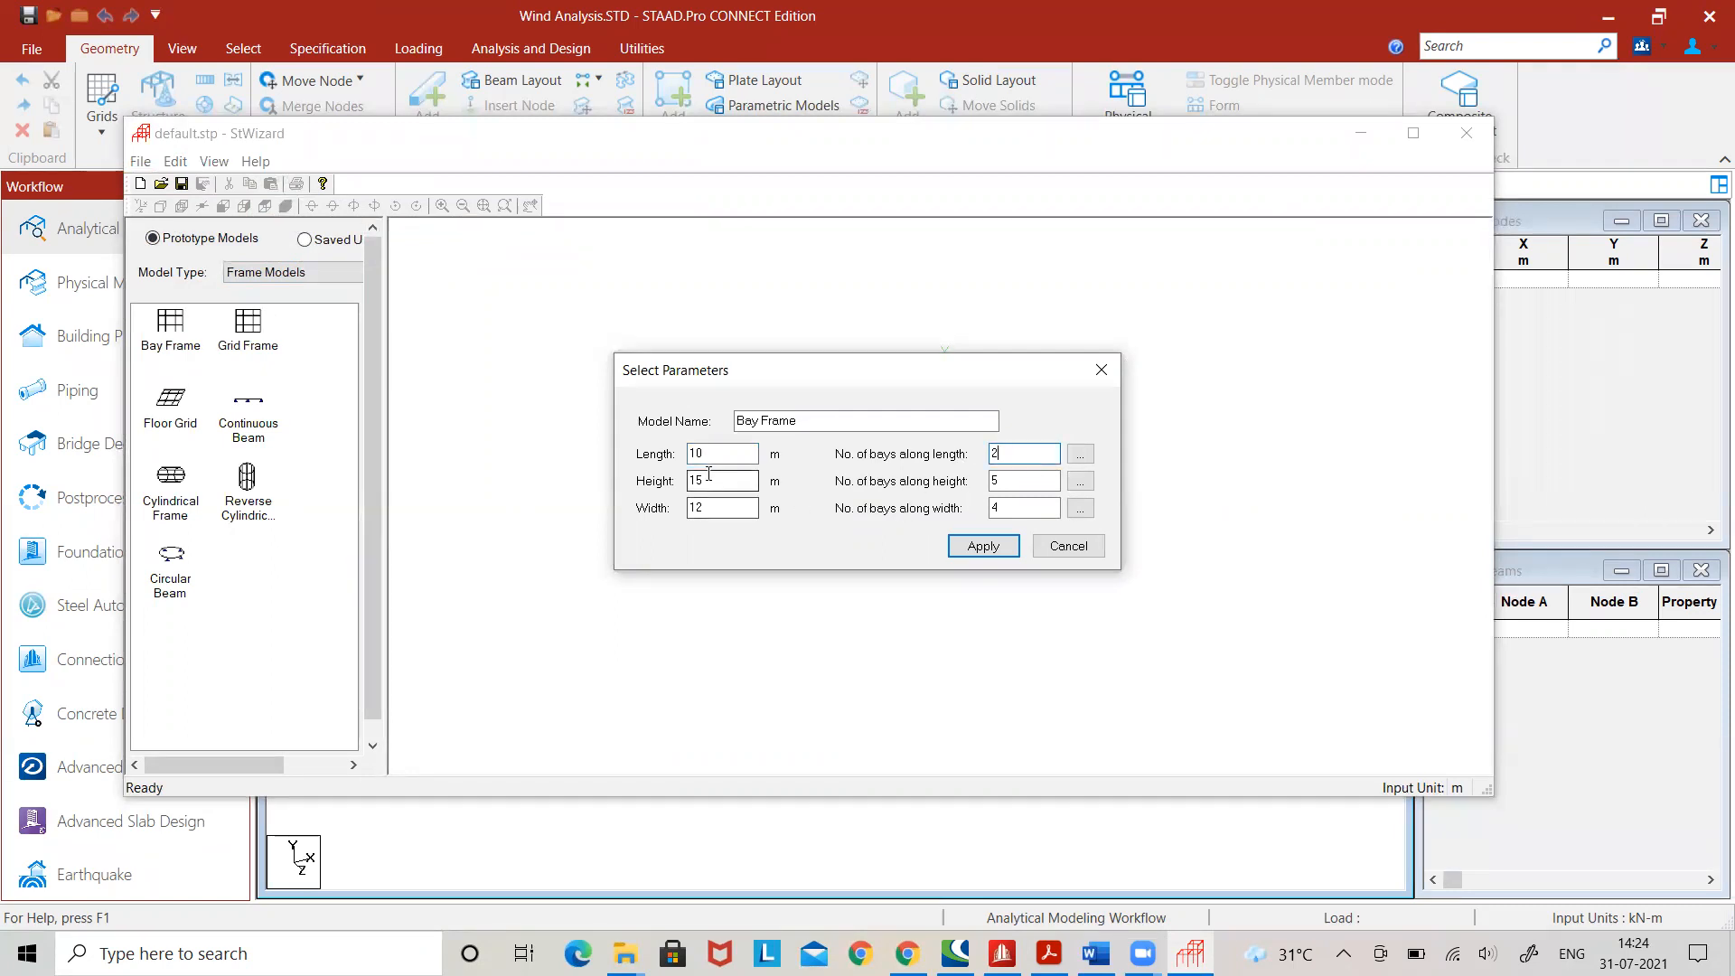
{"action": "type", "text": "1"}
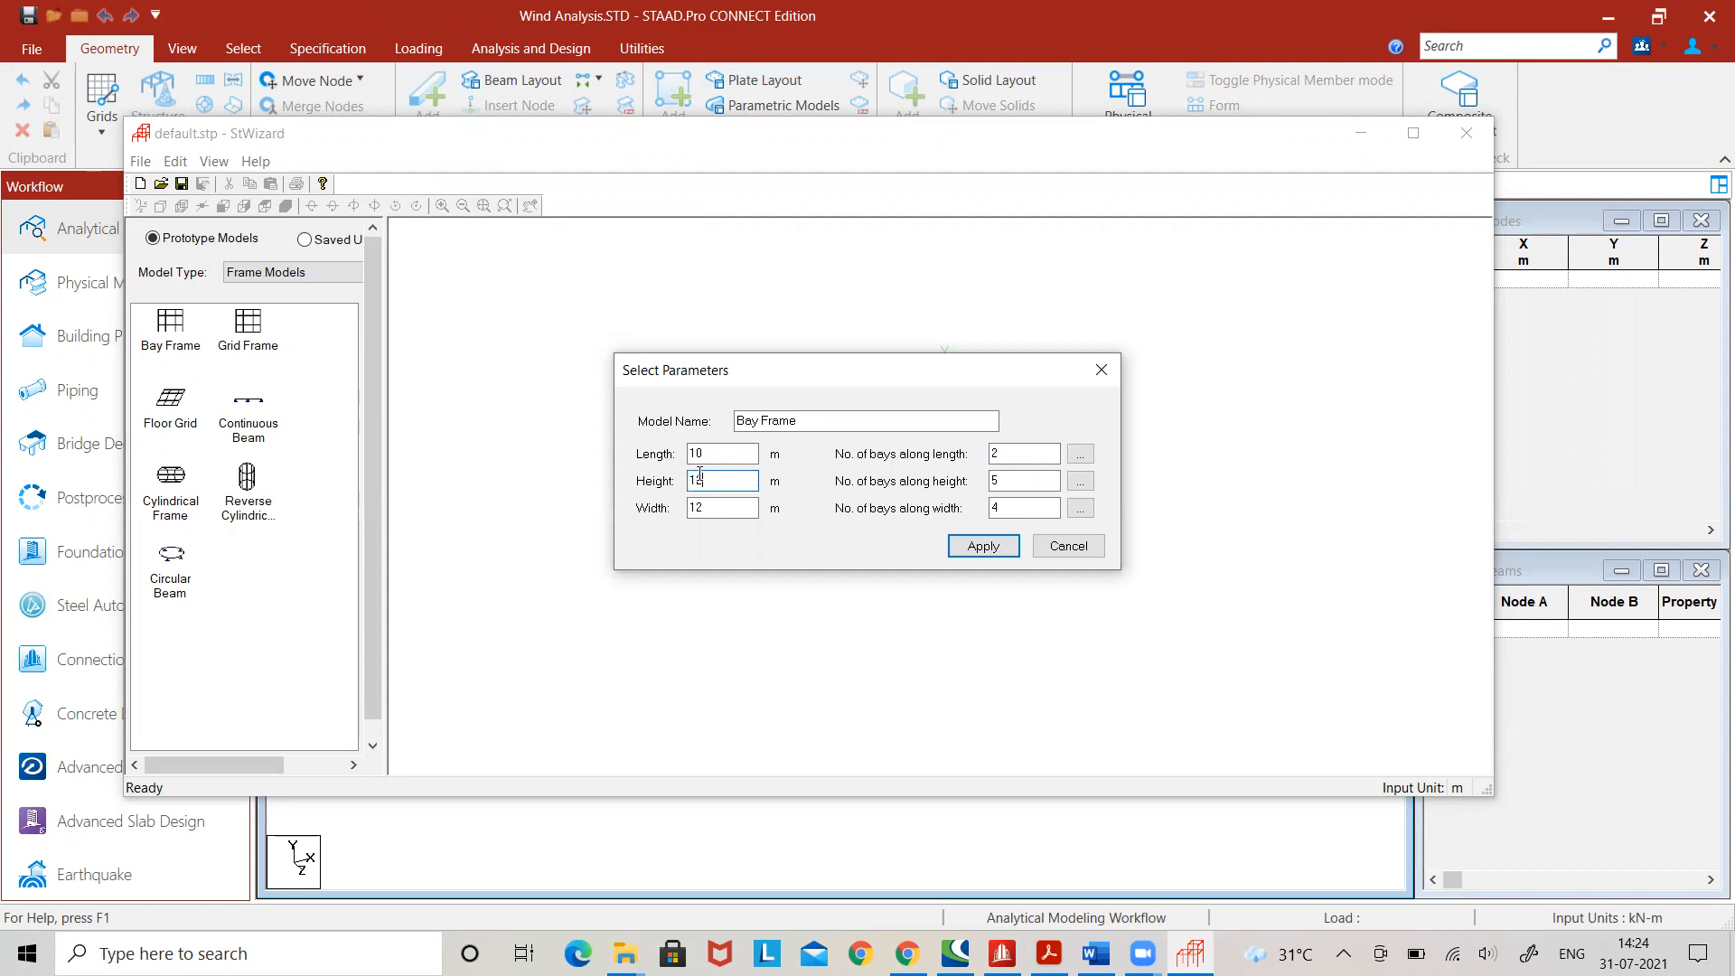
{"action": "double_click", "coordinate": [1002, 480]}
{"action": "type", "text": "3"}
- Set the frame's width to 8 m with 2 bays and generate the bay frame
{"action": "double_click", "coordinate": [708, 508]}
{"action": "type", "text": "10"}
{"action": "double_click", "coordinate": [692, 508]}
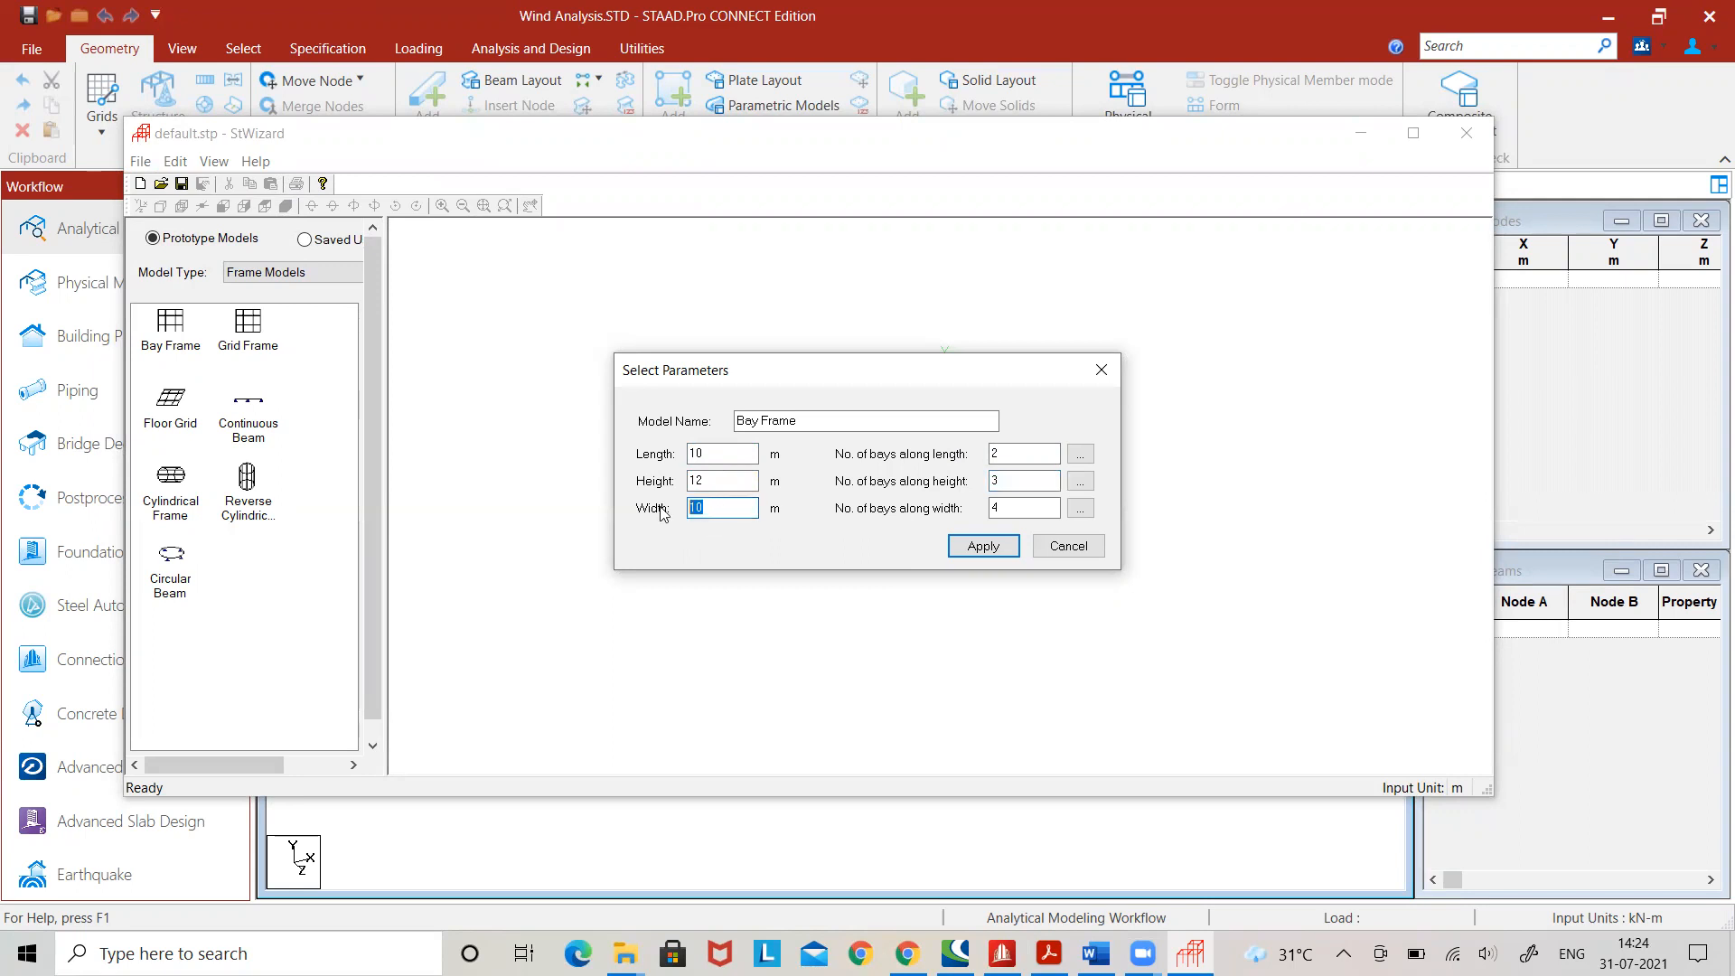
{"action": "type", "text": "8"}
{"action": "double_click", "coordinate": [1019, 507]}
{"action": "type", "text": "2"}
{"action": "left_click", "coordinate": [967, 546]}
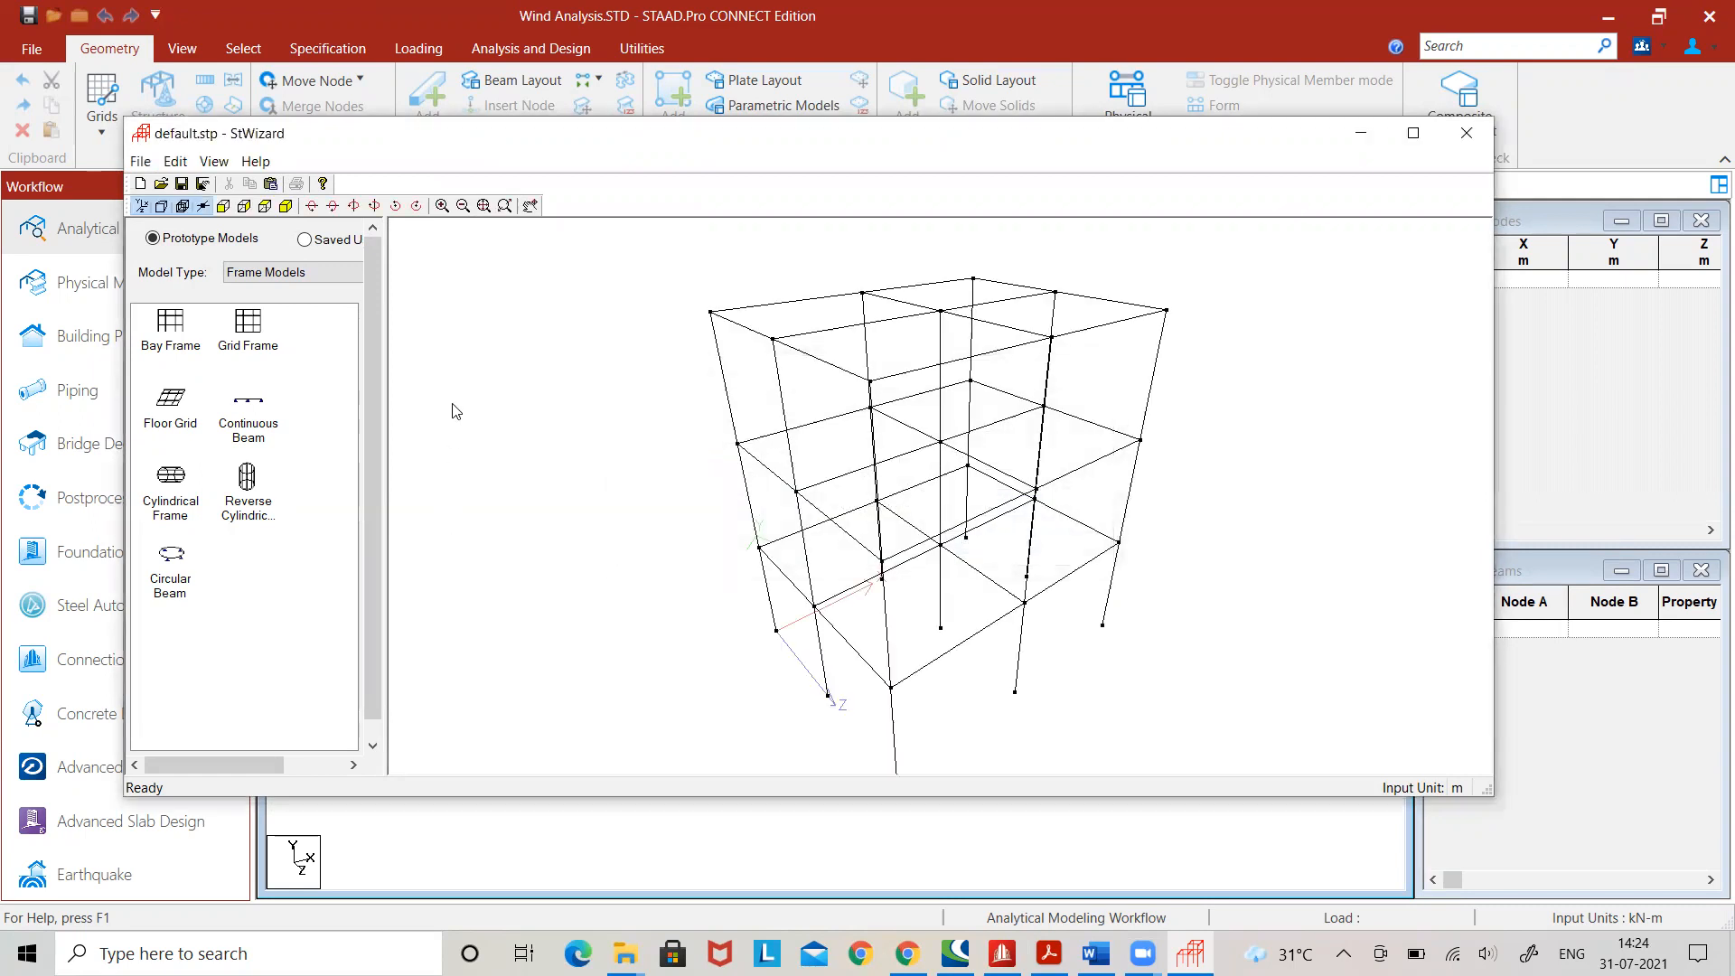
- Transfer the bay frame prototype into the structural model with zero X, Y and Z offsets
{"action": "left_click", "coordinate": [286, 204]}
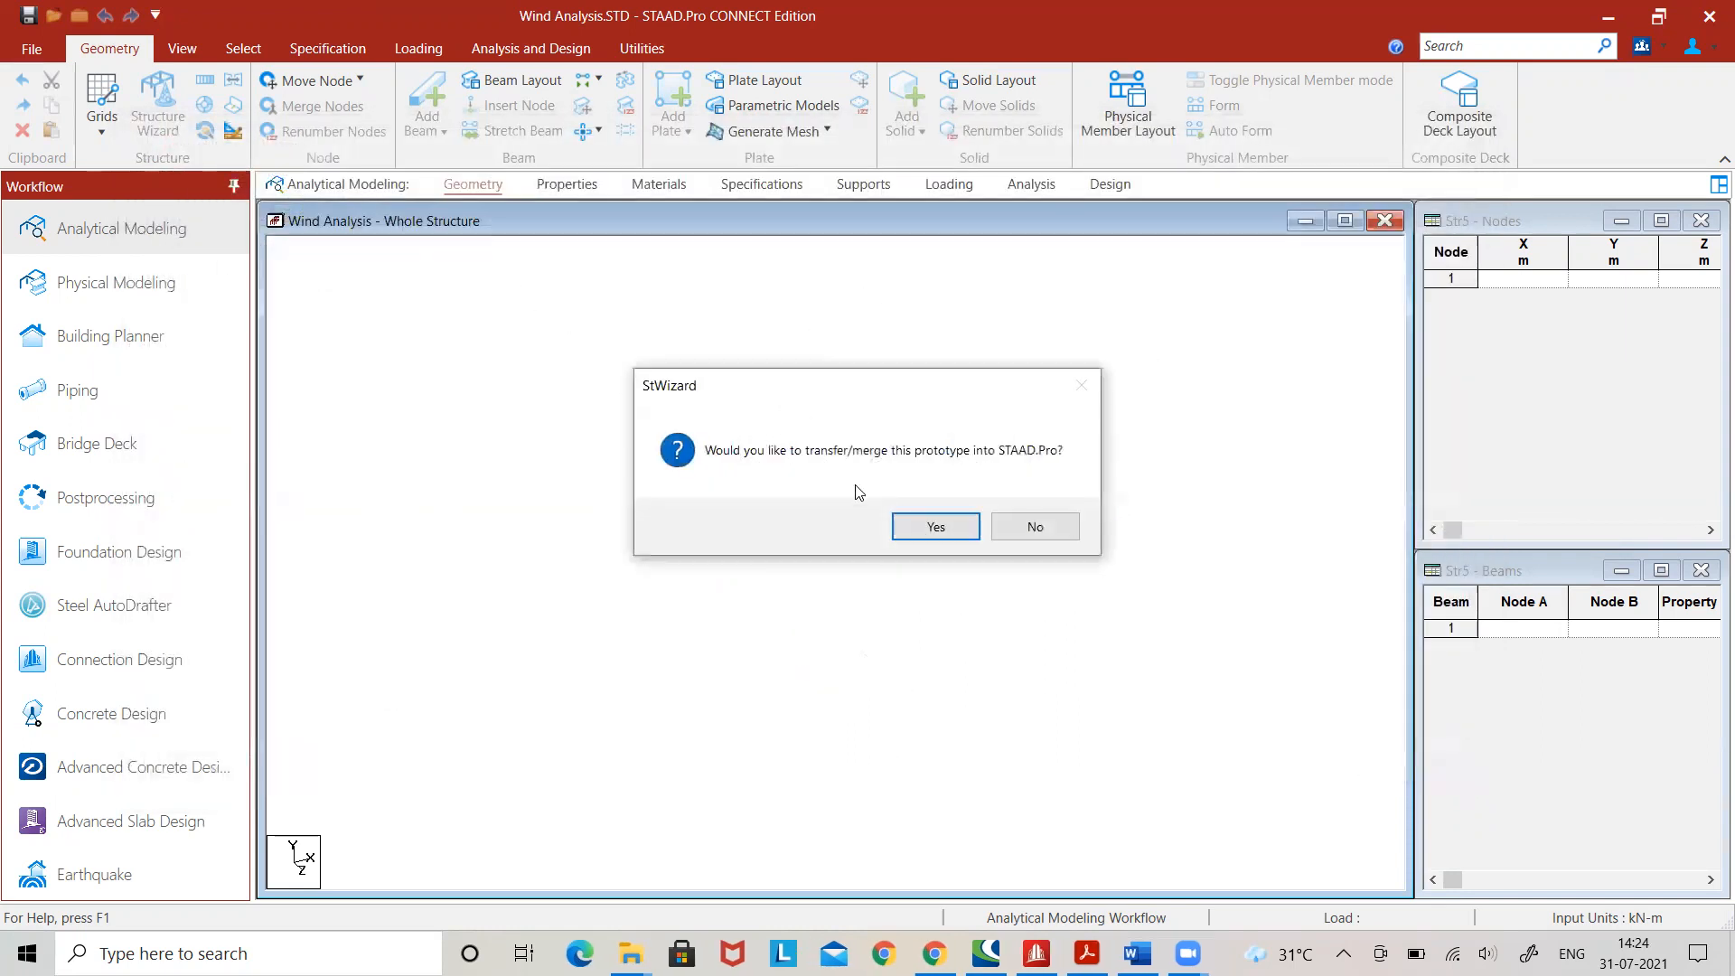
{"action": "left_click", "coordinate": [922, 528]}
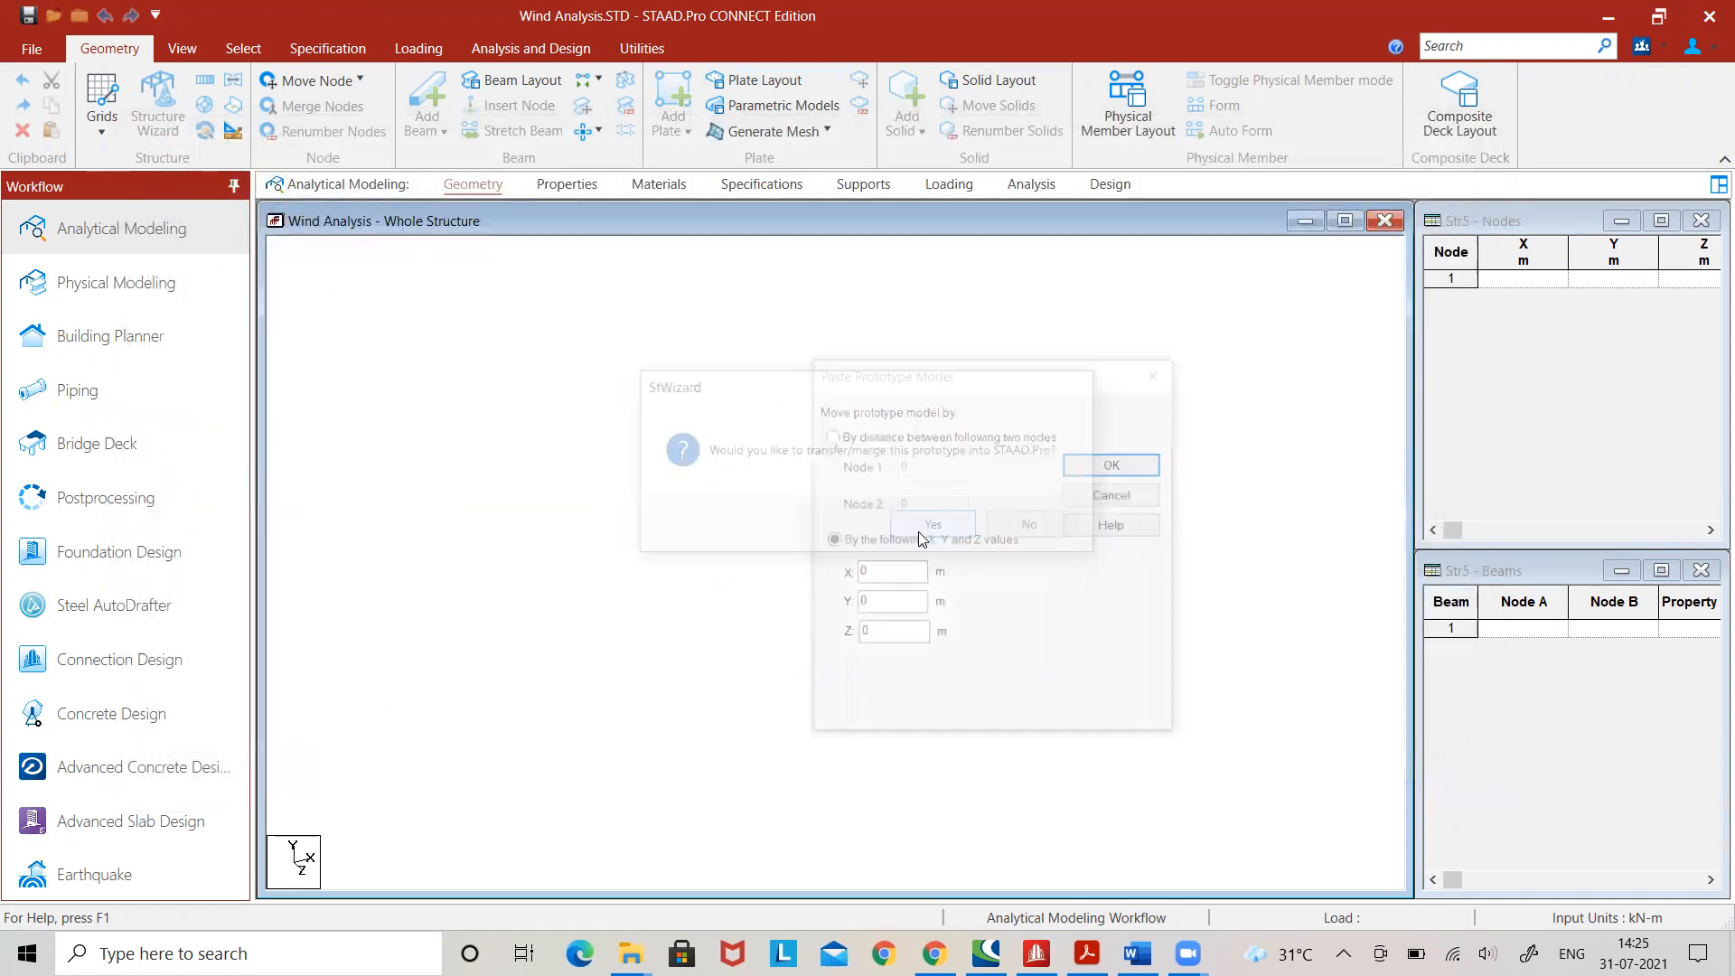
{"action": "left_click", "coordinate": [1108, 464]}
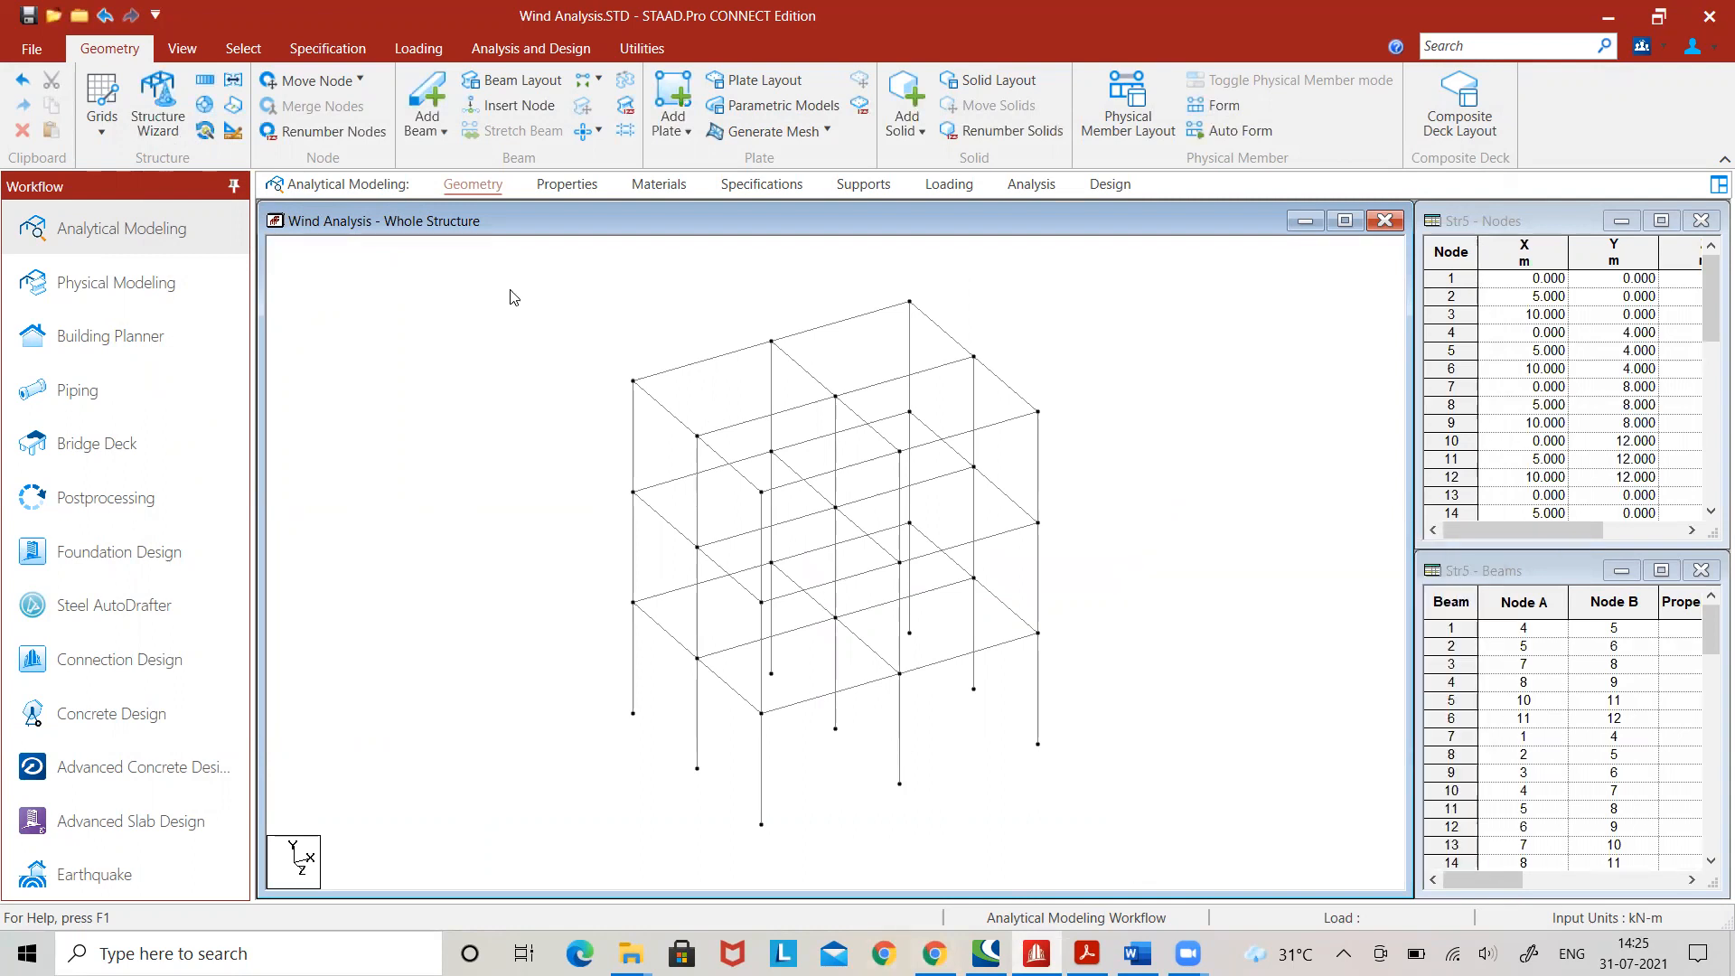
- Define a rectangular concrete section with YD 0.35 m and ZD 0.3 m
{"action": "left_click", "coordinate": [566, 184]}
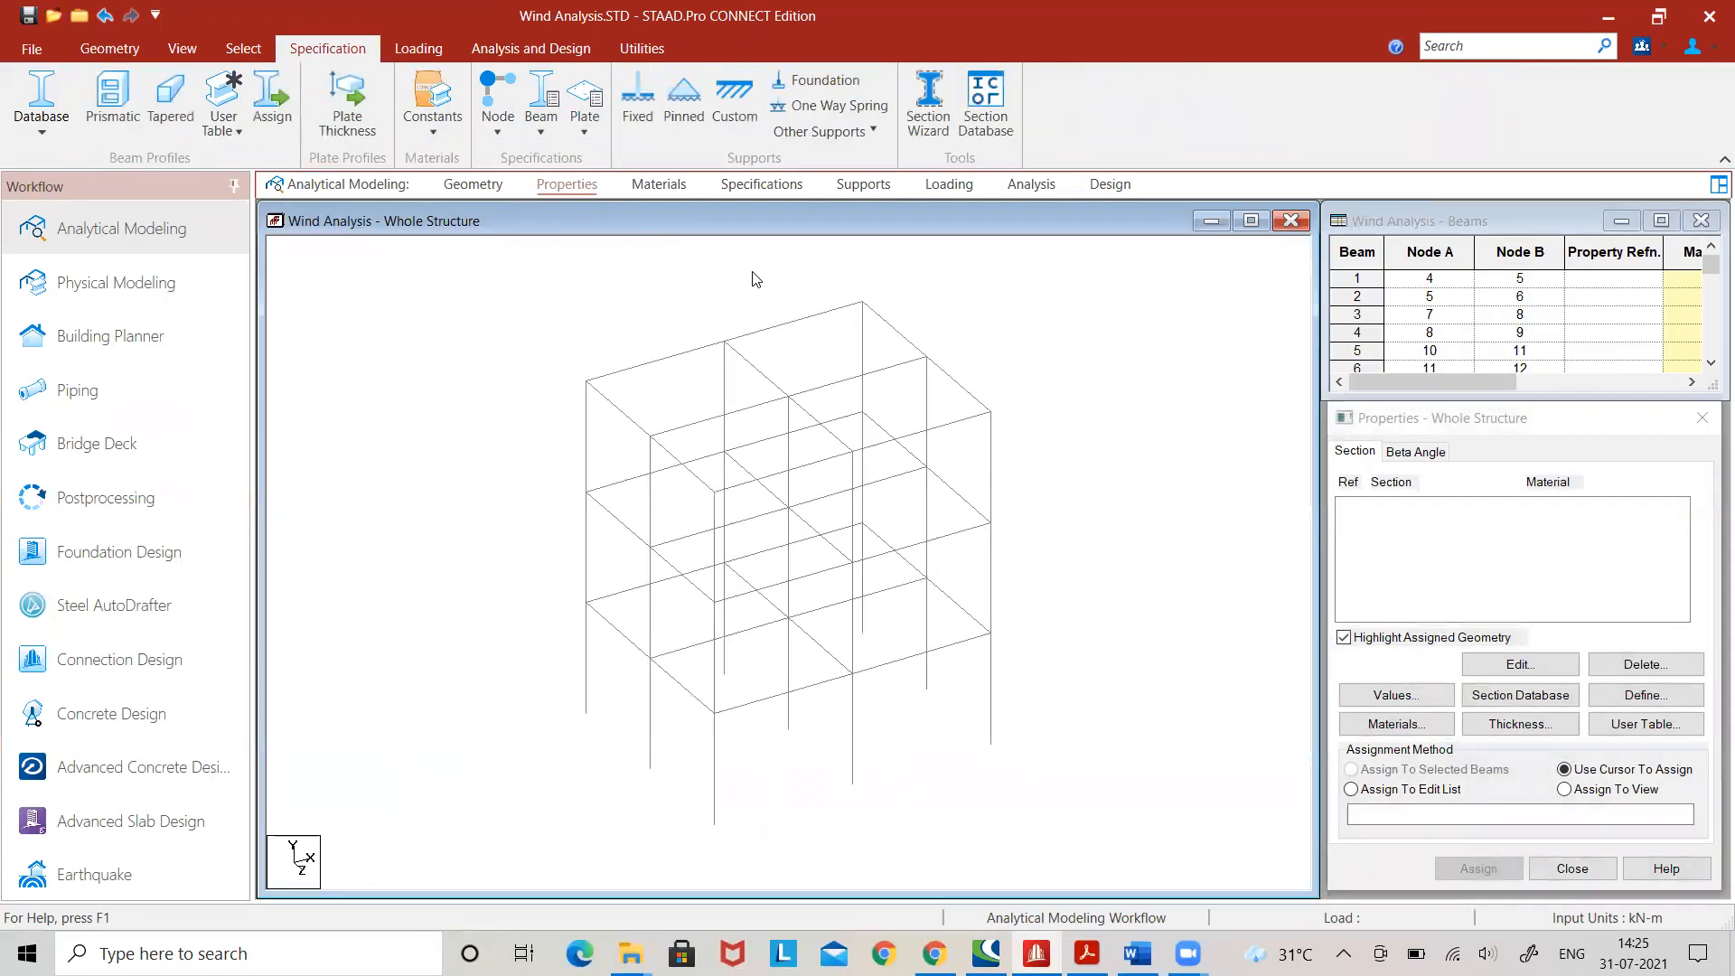
{"action": "left_click", "coordinate": [1658, 695]}
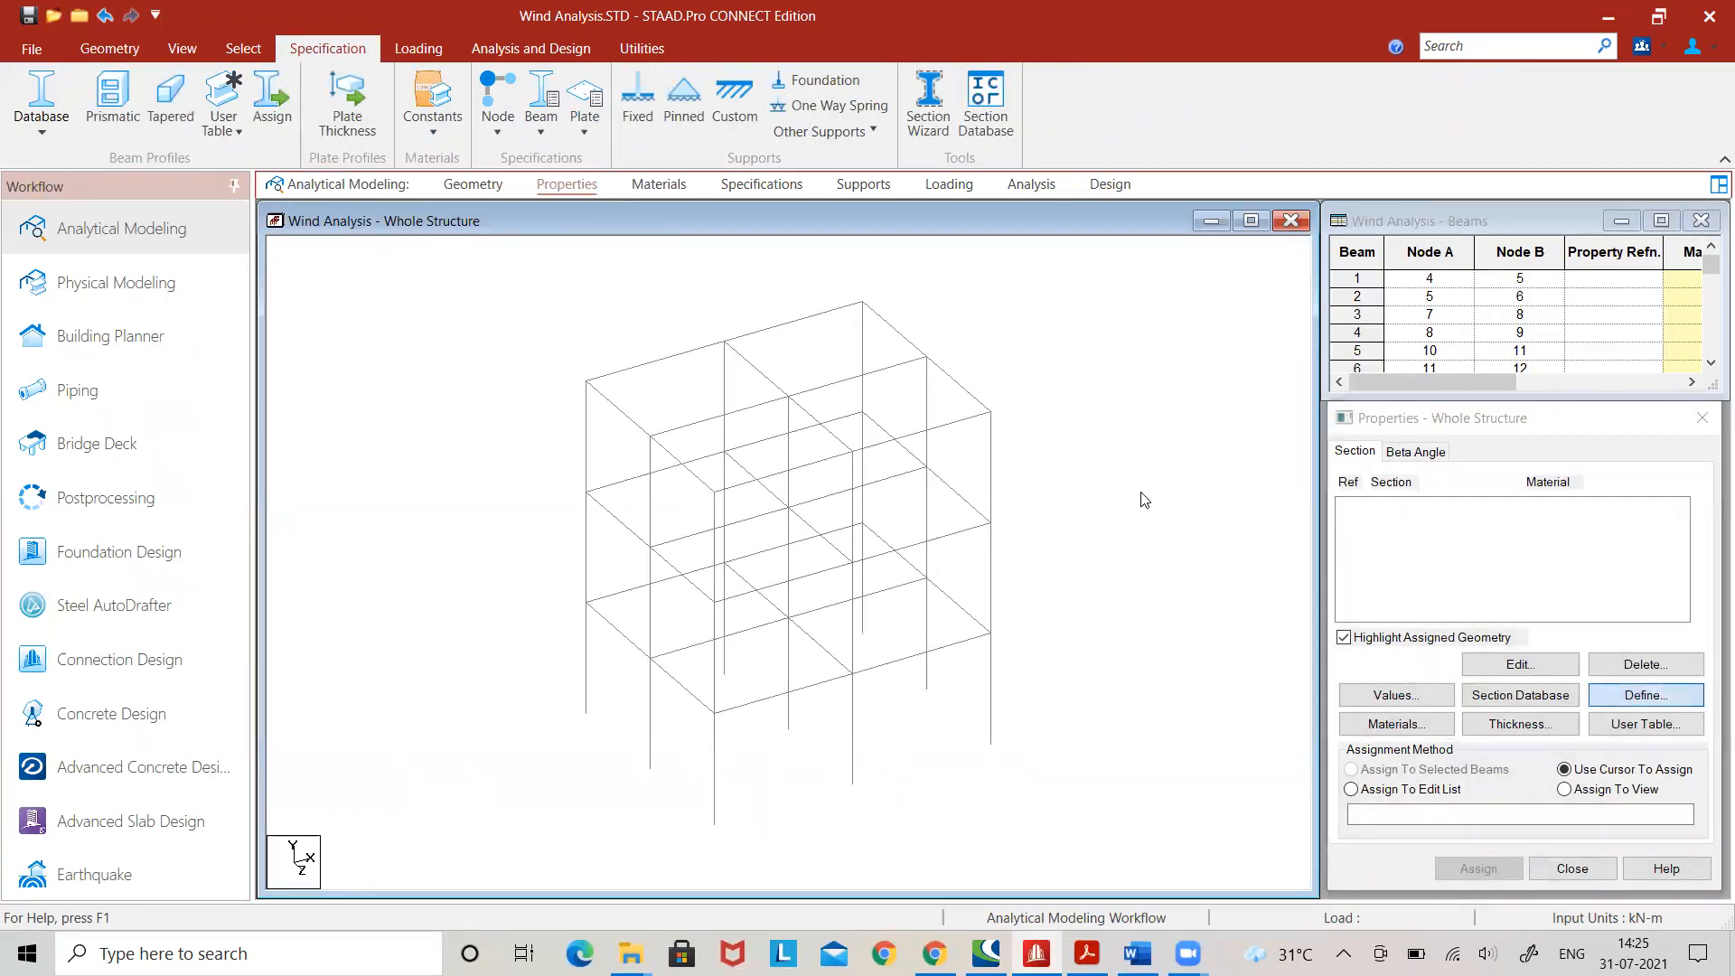
{"action": "left_click", "coordinate": [666, 381]}
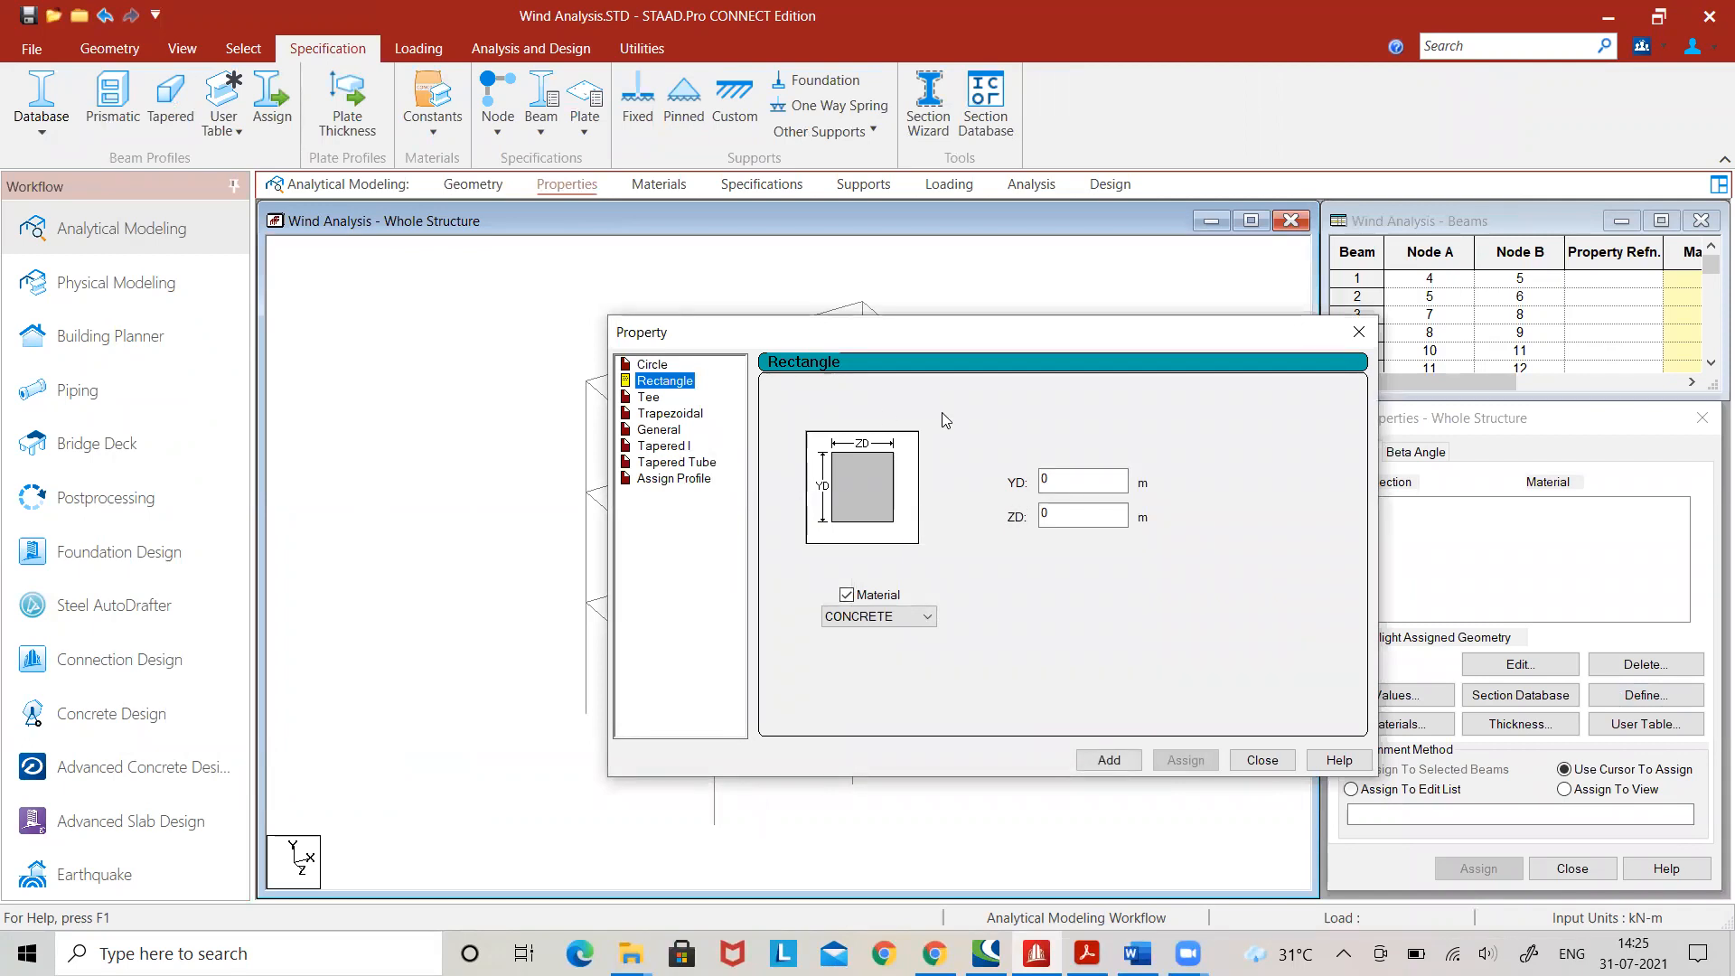
{"action": "left_click", "coordinate": [1057, 484]}
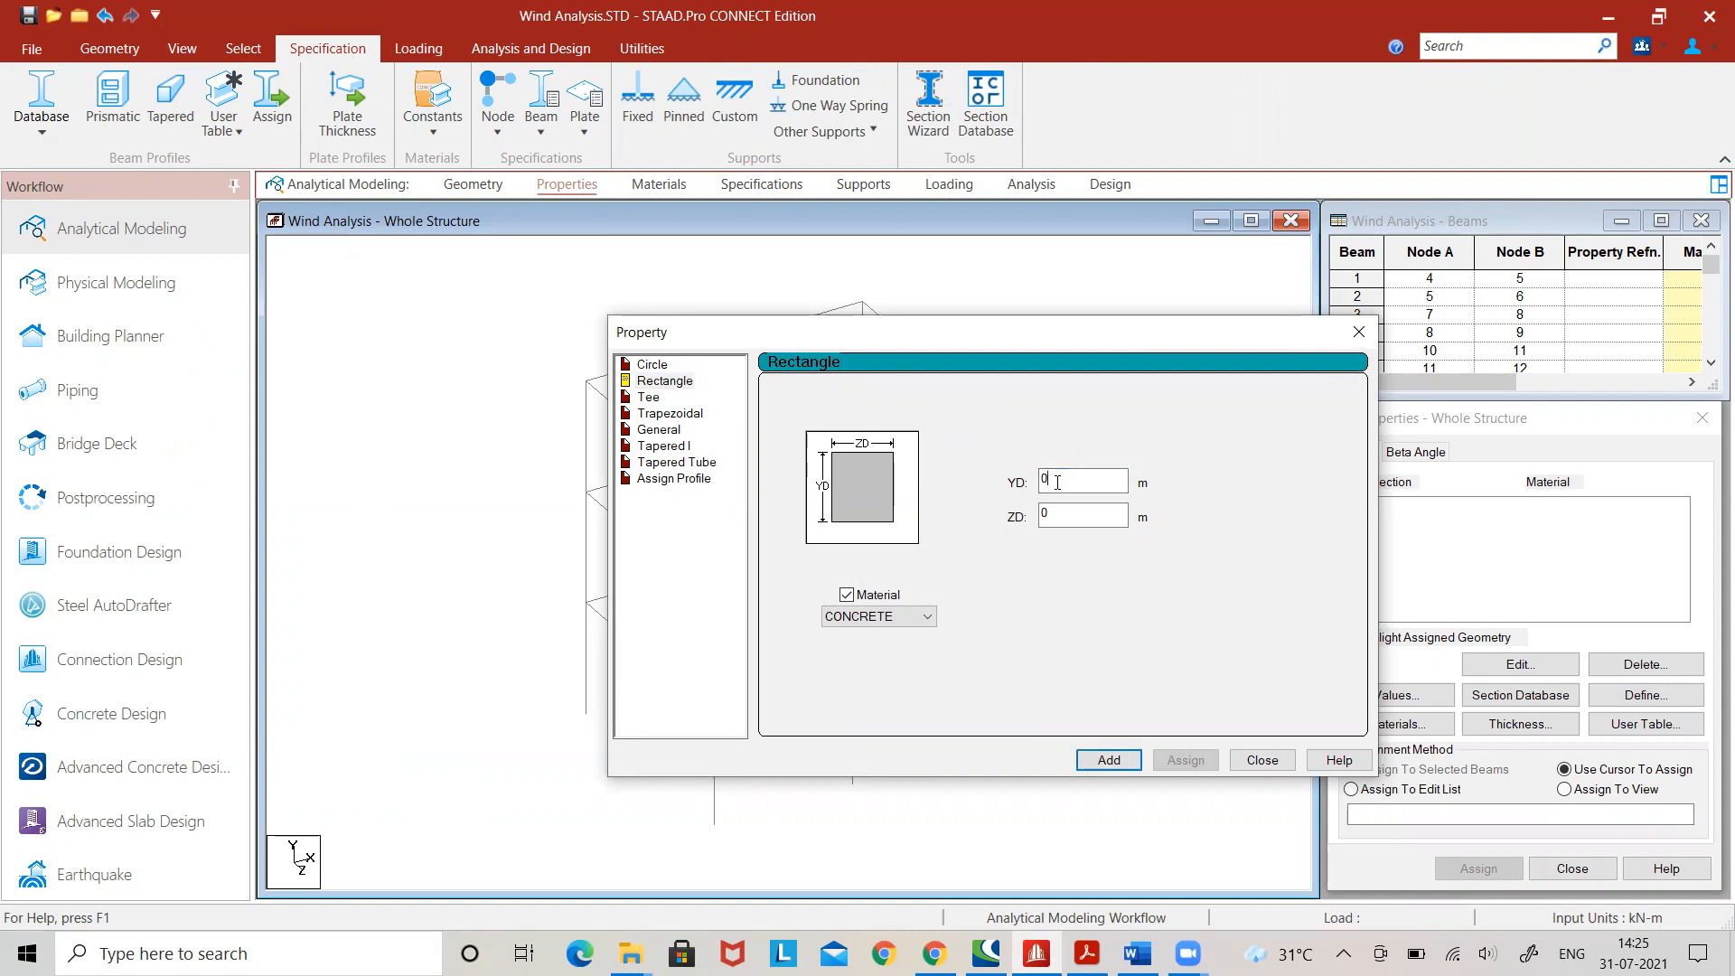
{"action": "type", "text": ".35"}
{"action": "left_click", "coordinate": [1072, 512]}
{"action": "type", "text": ".3"}
{"action": "left_click", "coordinate": [1110, 760]}
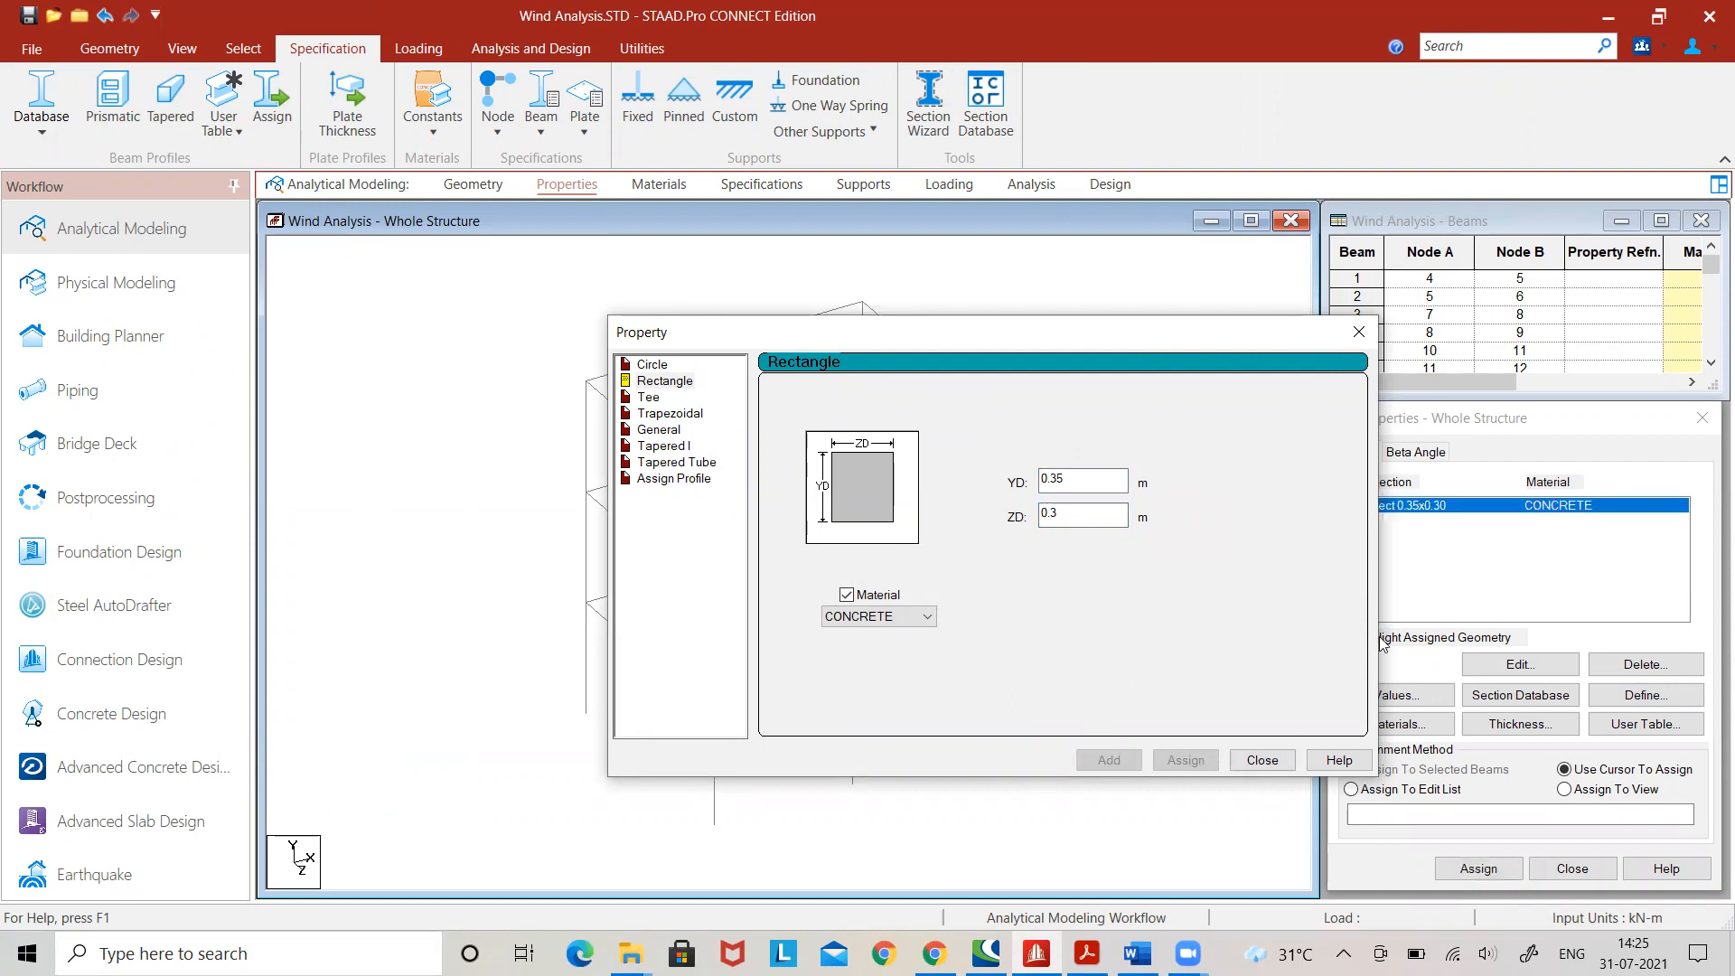
{"action": "left_click", "coordinate": [1263, 760]}
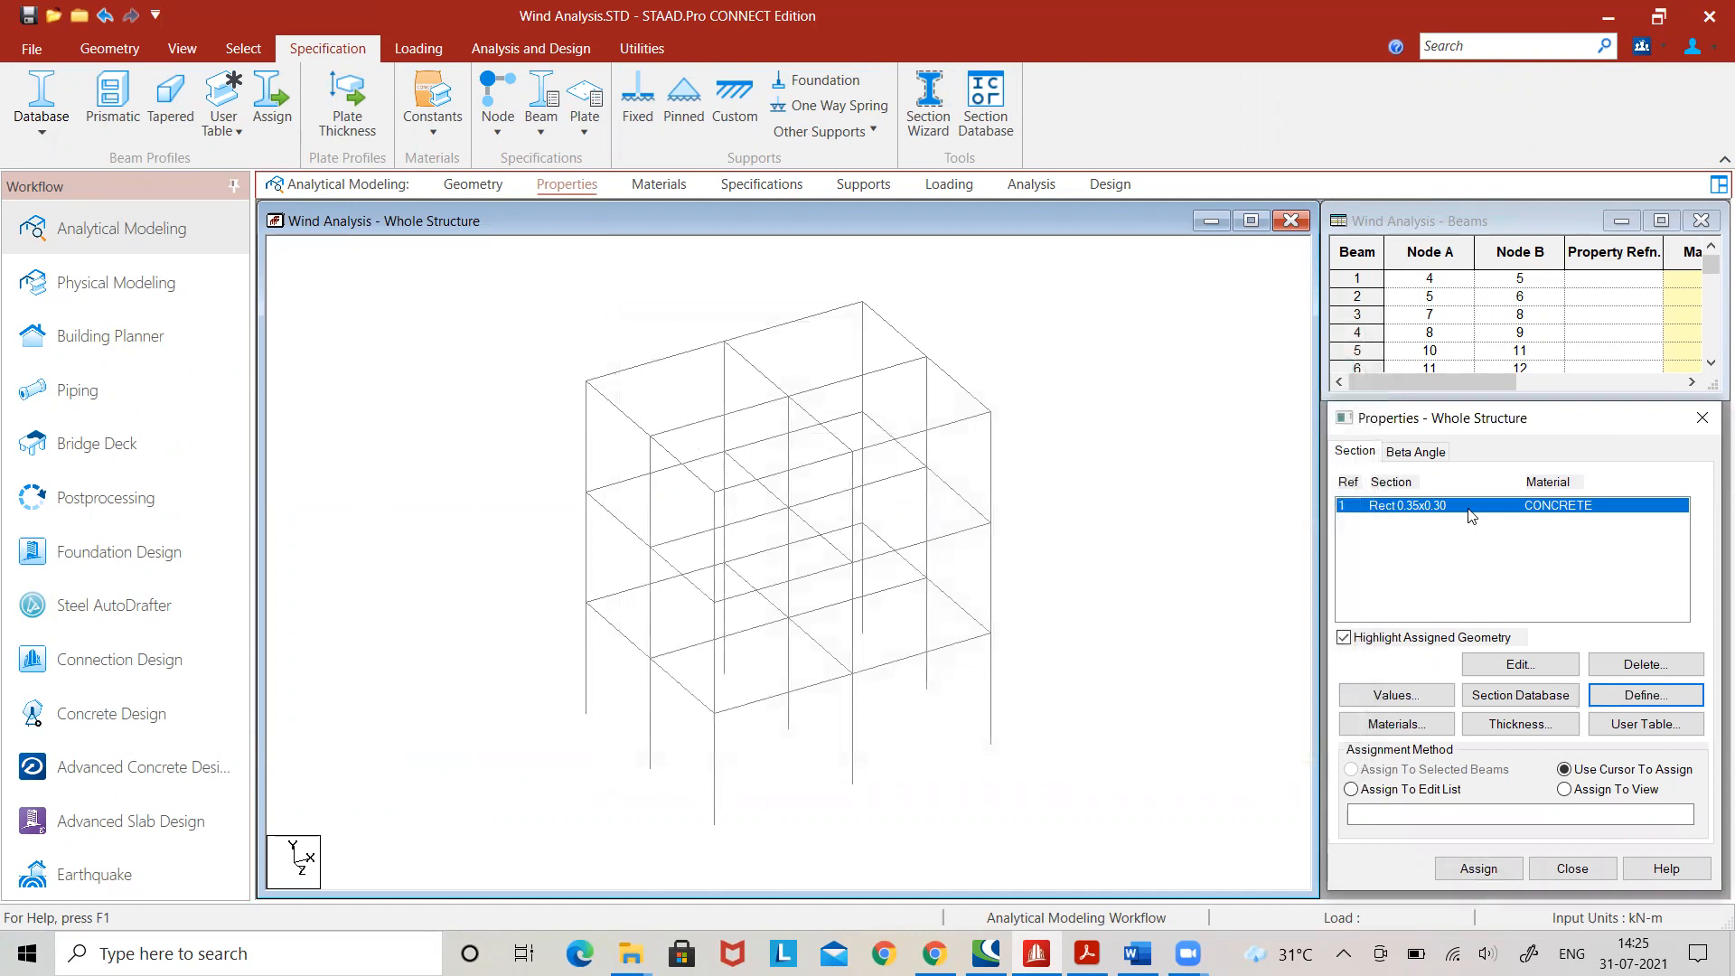
- Assign the rectangular concrete section to all members in the view
{"action": "left_click", "coordinate": [1564, 789]}
{"action": "left_click", "coordinate": [1479, 868]}
{"action": "left_click", "coordinate": [1562, 709]}
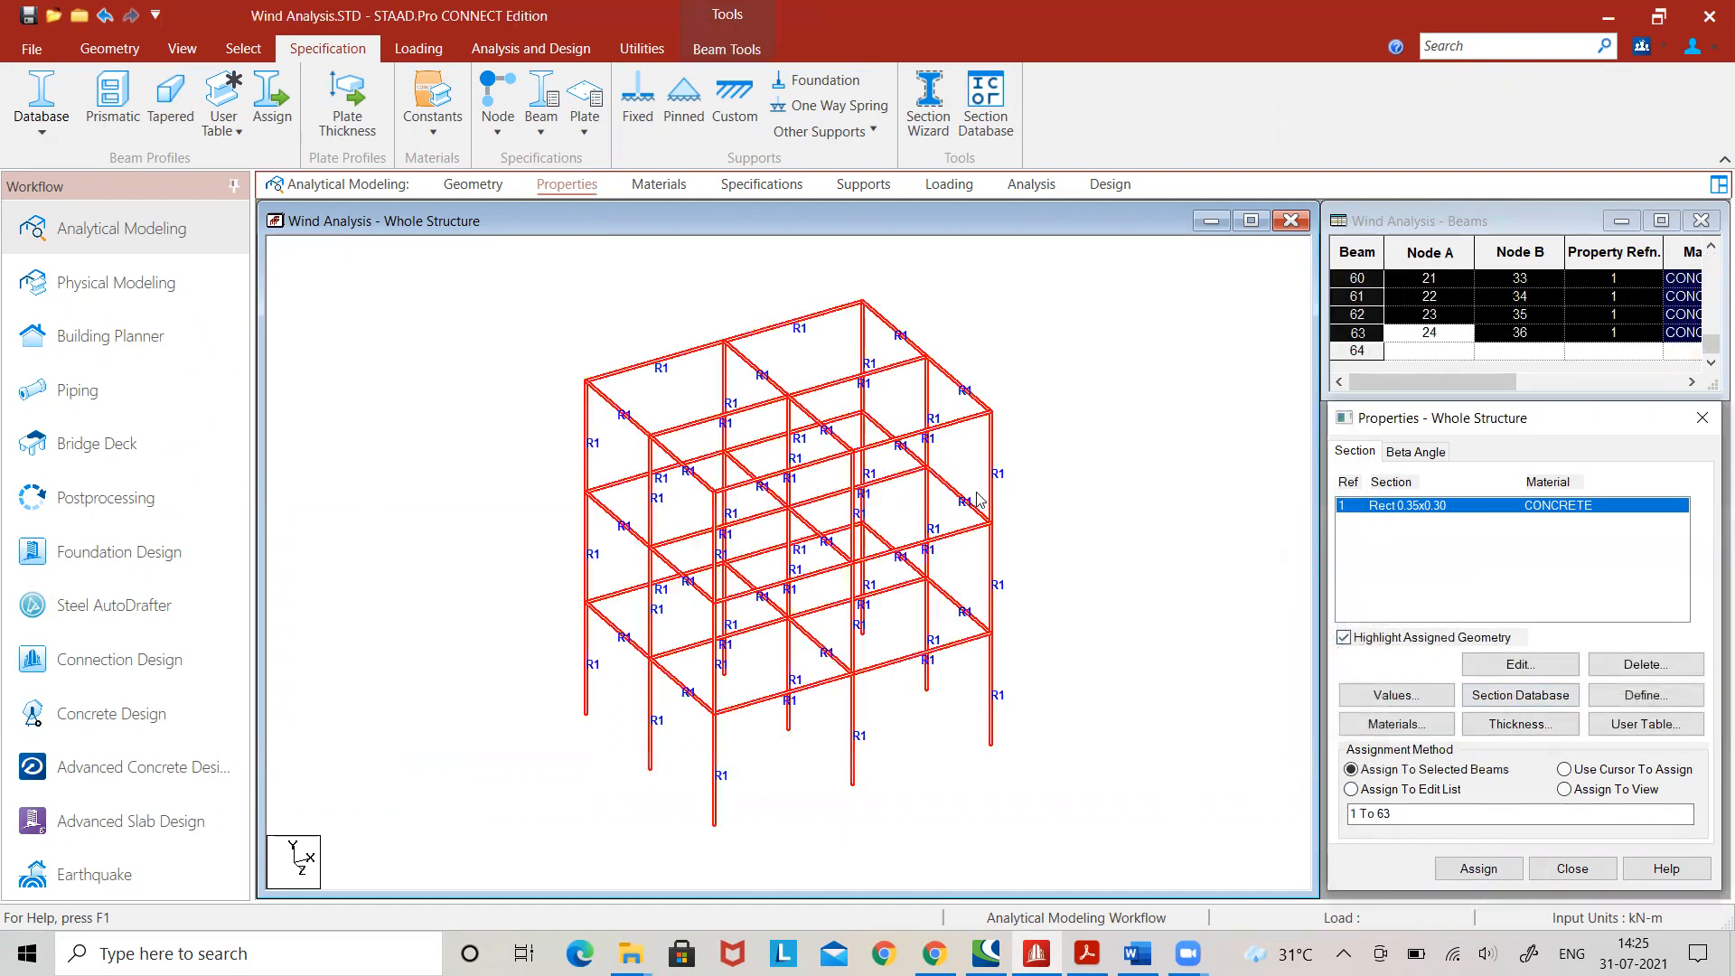
- Create a fixed support and select it for assignment, with the frame shown in front elevation
{"action": "left_click", "coordinate": [845, 186]}
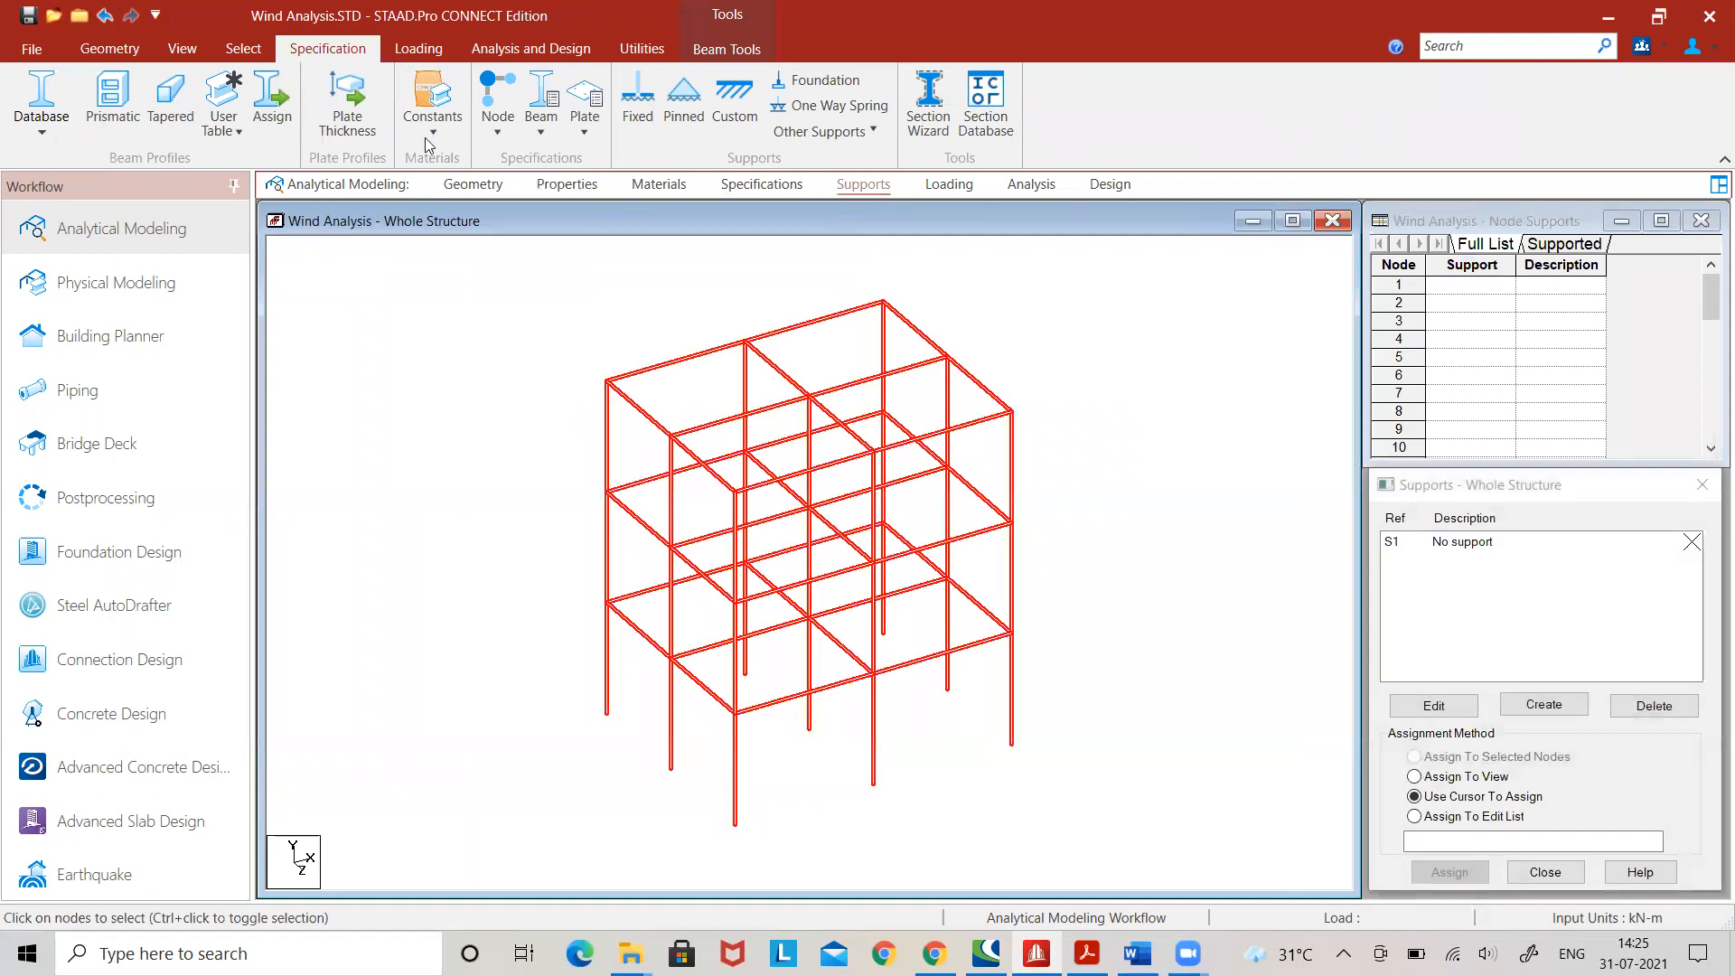
{"action": "left_click", "coordinate": [182, 48]}
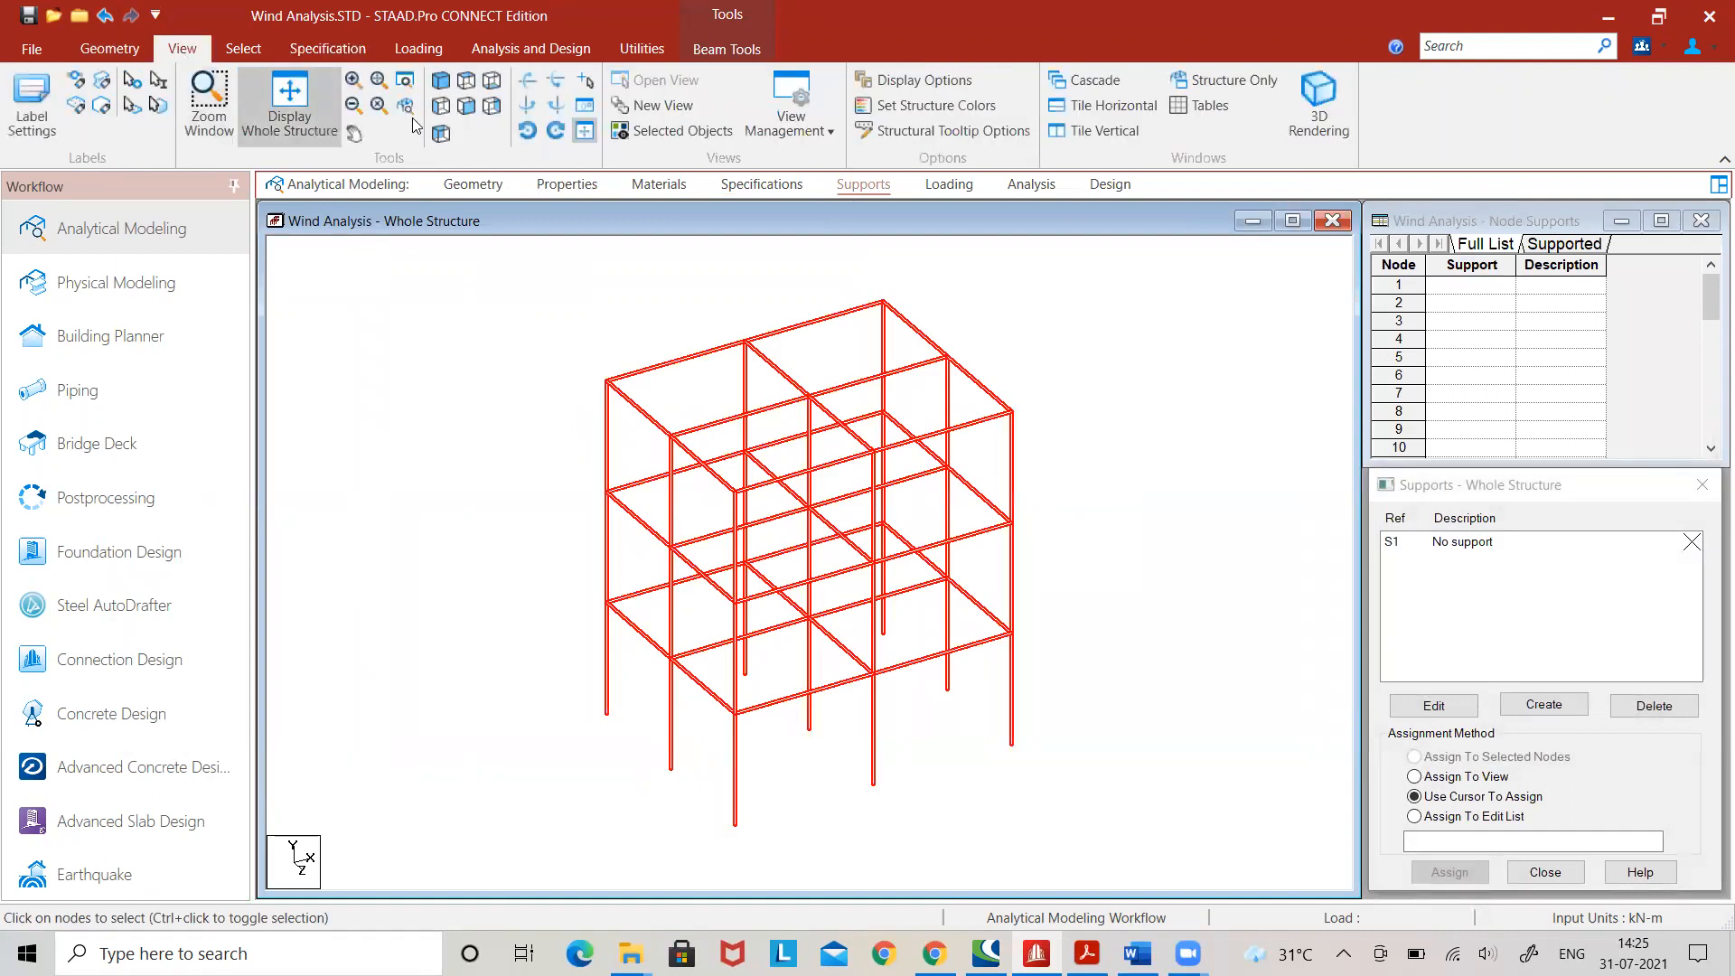
{"action": "left_click", "coordinate": [467, 105]}
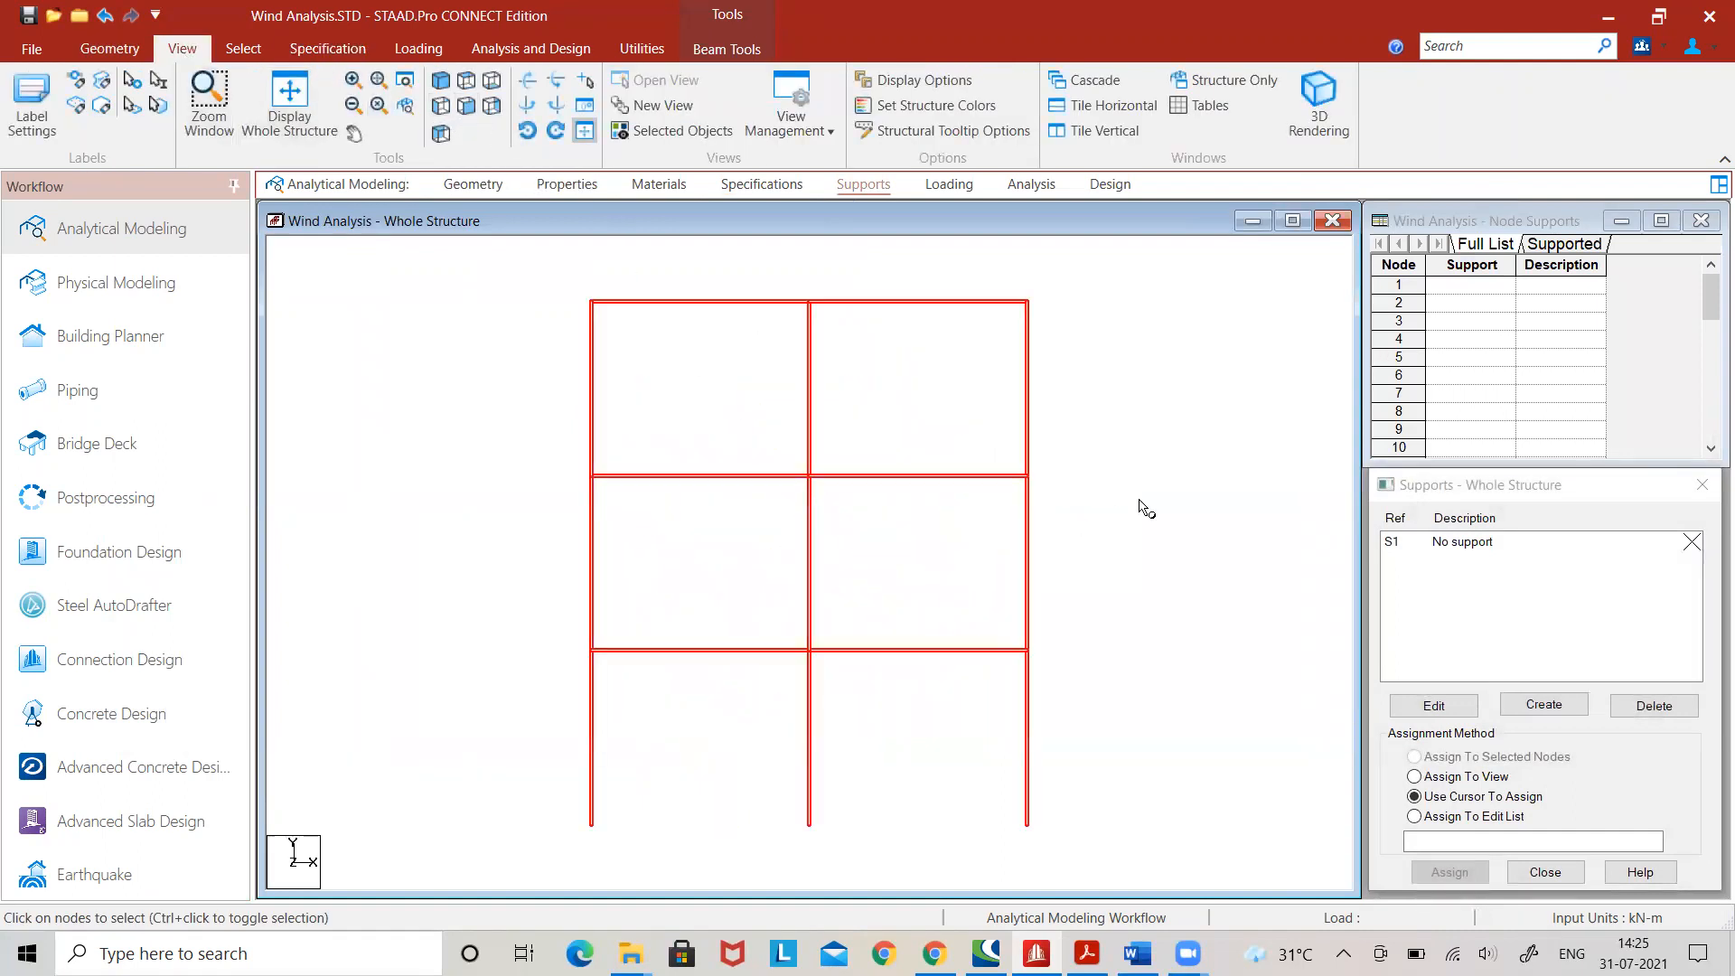
{"action": "left_click", "coordinate": [1559, 704]}
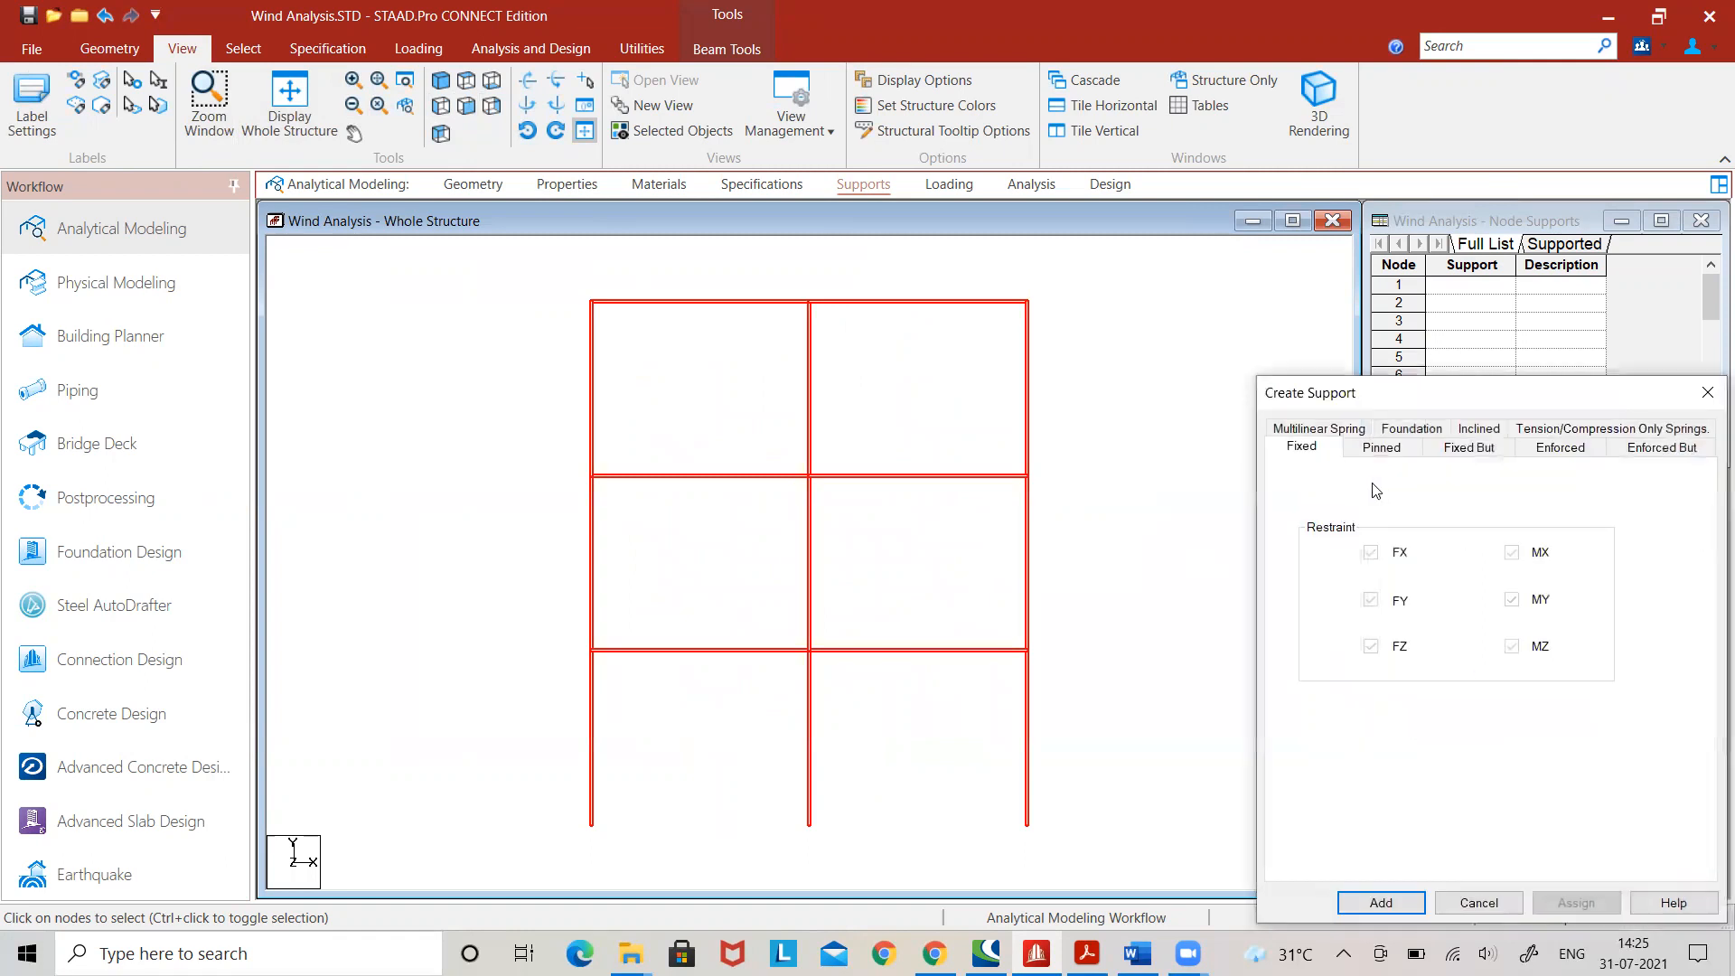
{"action": "left_click", "coordinate": [1382, 900]}
{"action": "left_click", "coordinate": [1480, 561]}
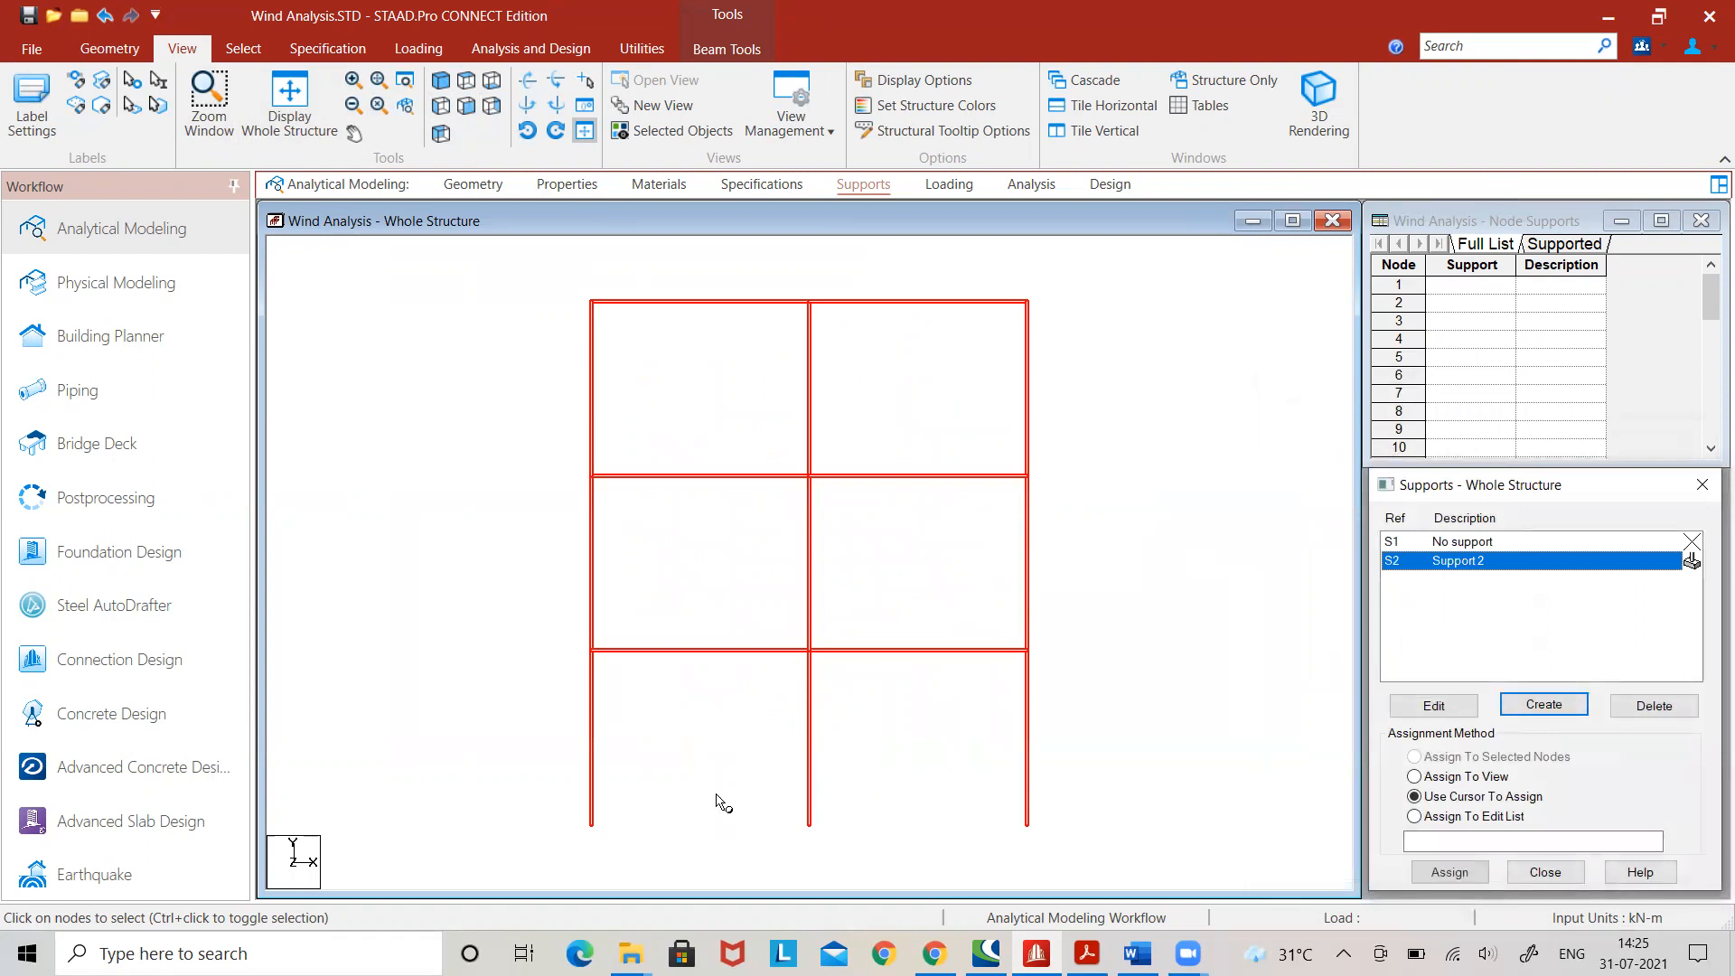
- Assign the fixed support to all column base nodes of the frame
{"action": "left_click_drag", "start_coordinate": [553, 775], "coordinate": [1095, 843]}
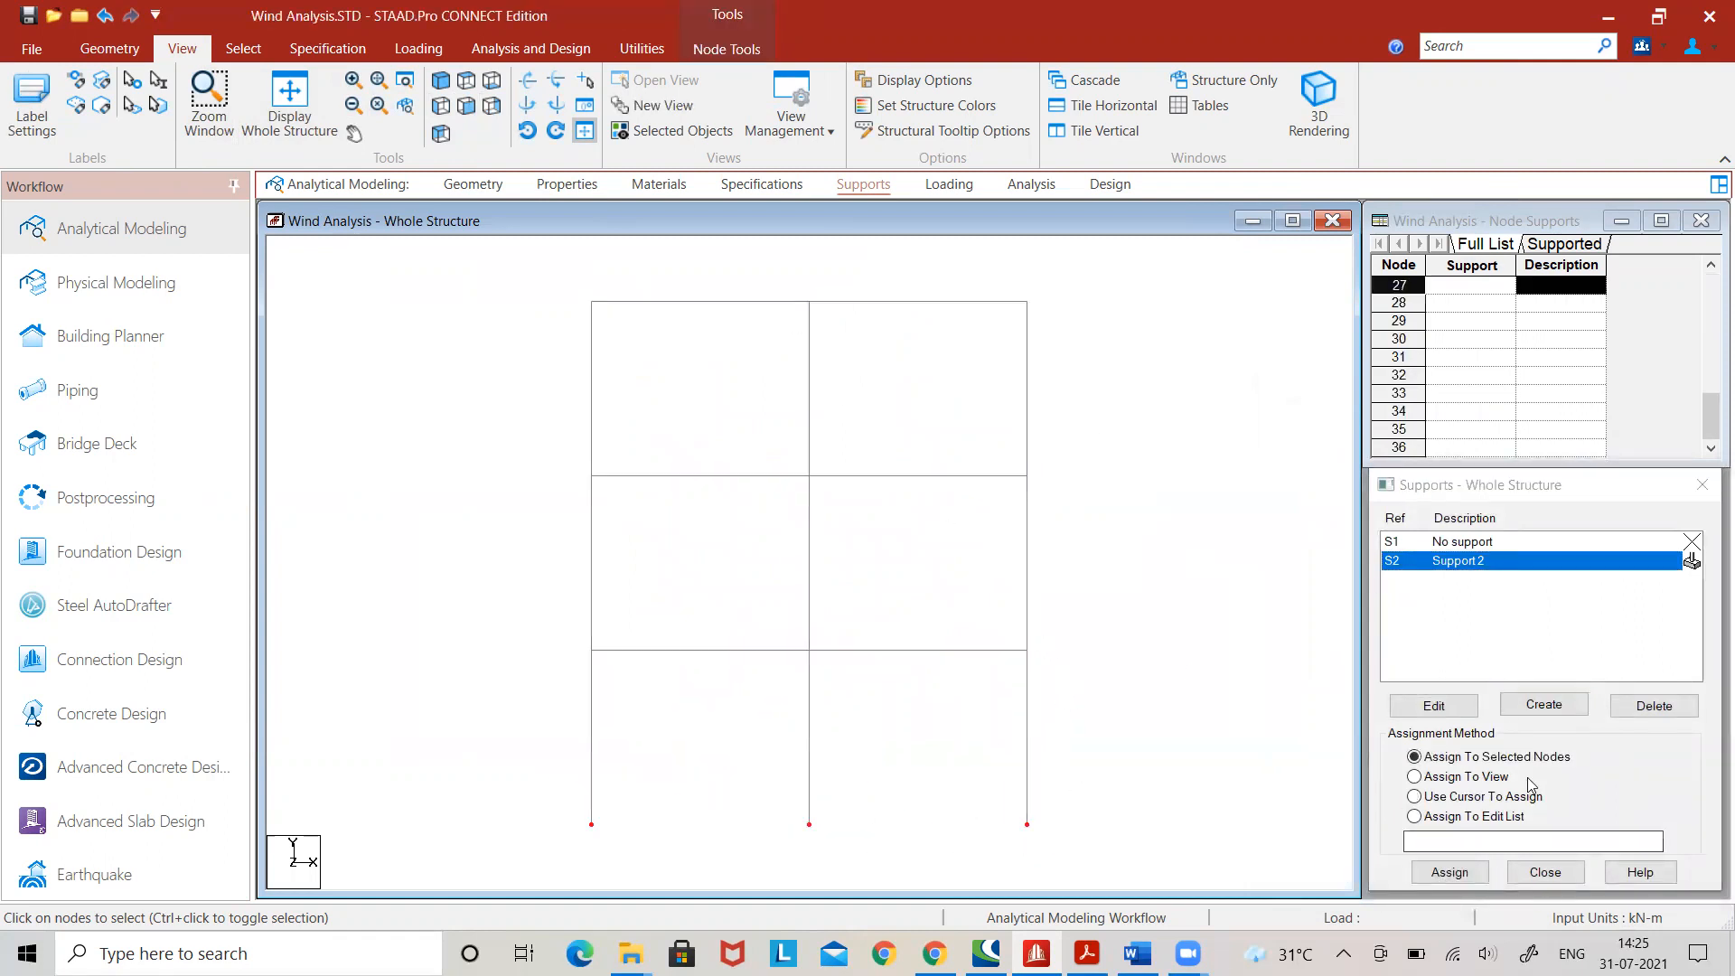
{"action": "left_click", "coordinate": [1450, 872]}
{"action": "left_click", "coordinate": [1549, 752]}
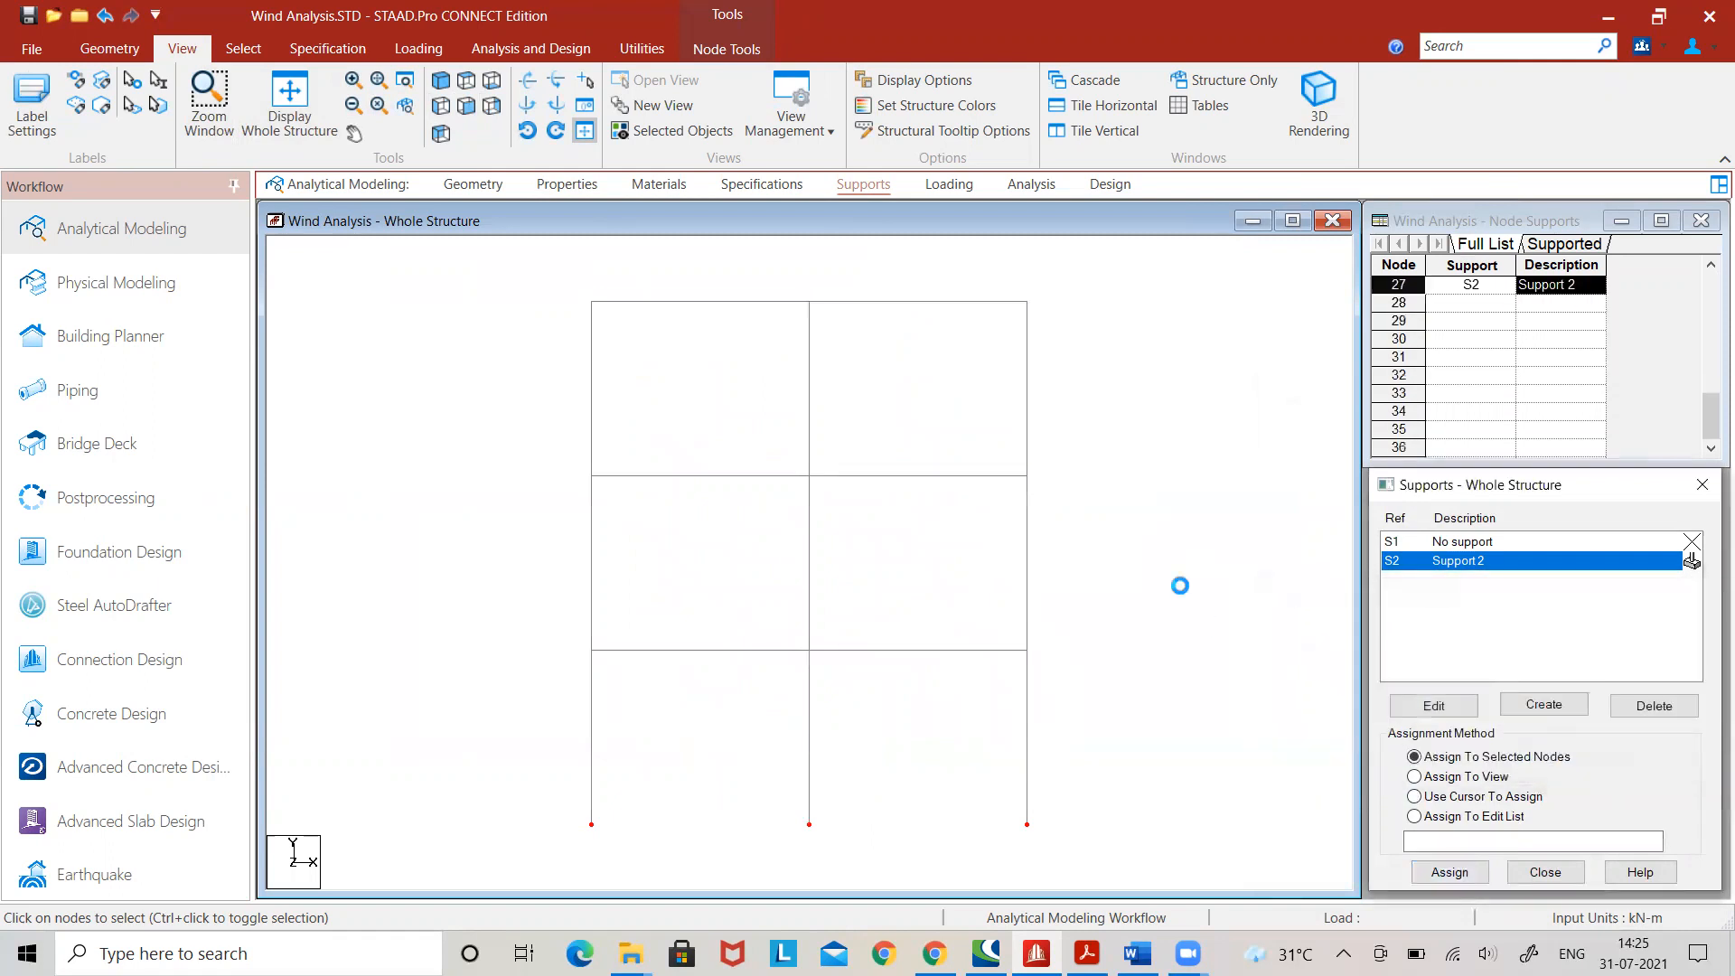
- Add a wind definition with type number 1 and the comment WIND 1, and select it
{"action": "left_click", "coordinate": [947, 185]}
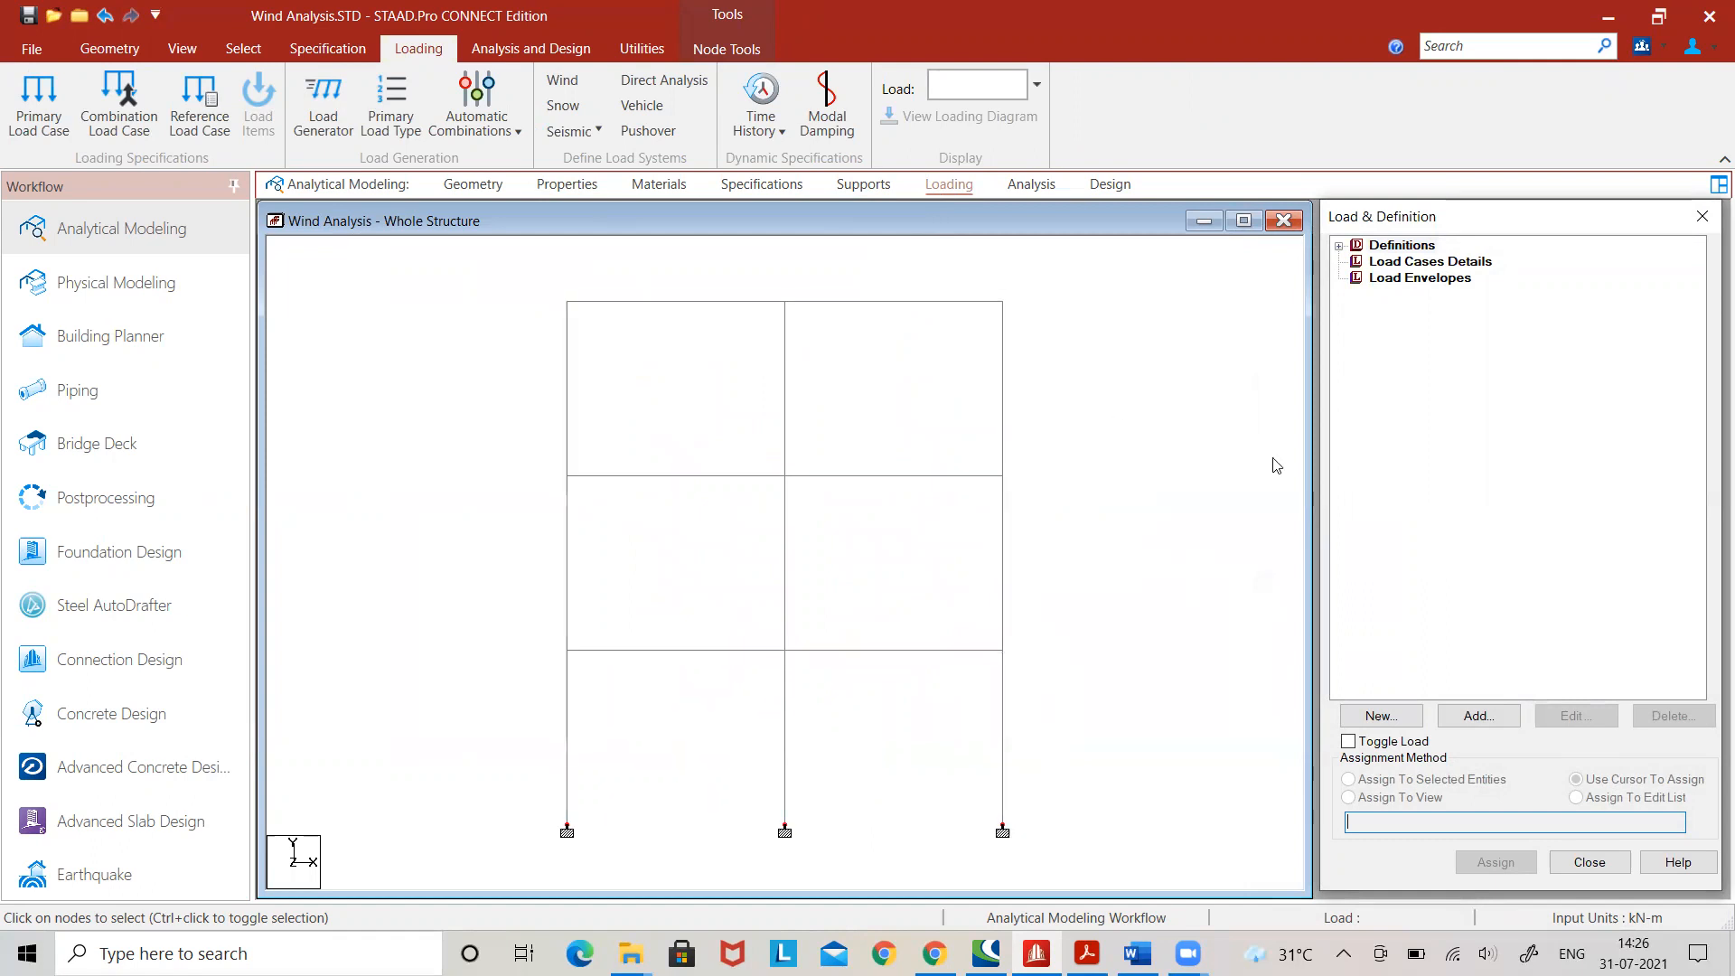
{"action": "scroll", "coordinate": [1224, 475], "scroll_direction": "down", "scroll_amount": 1}
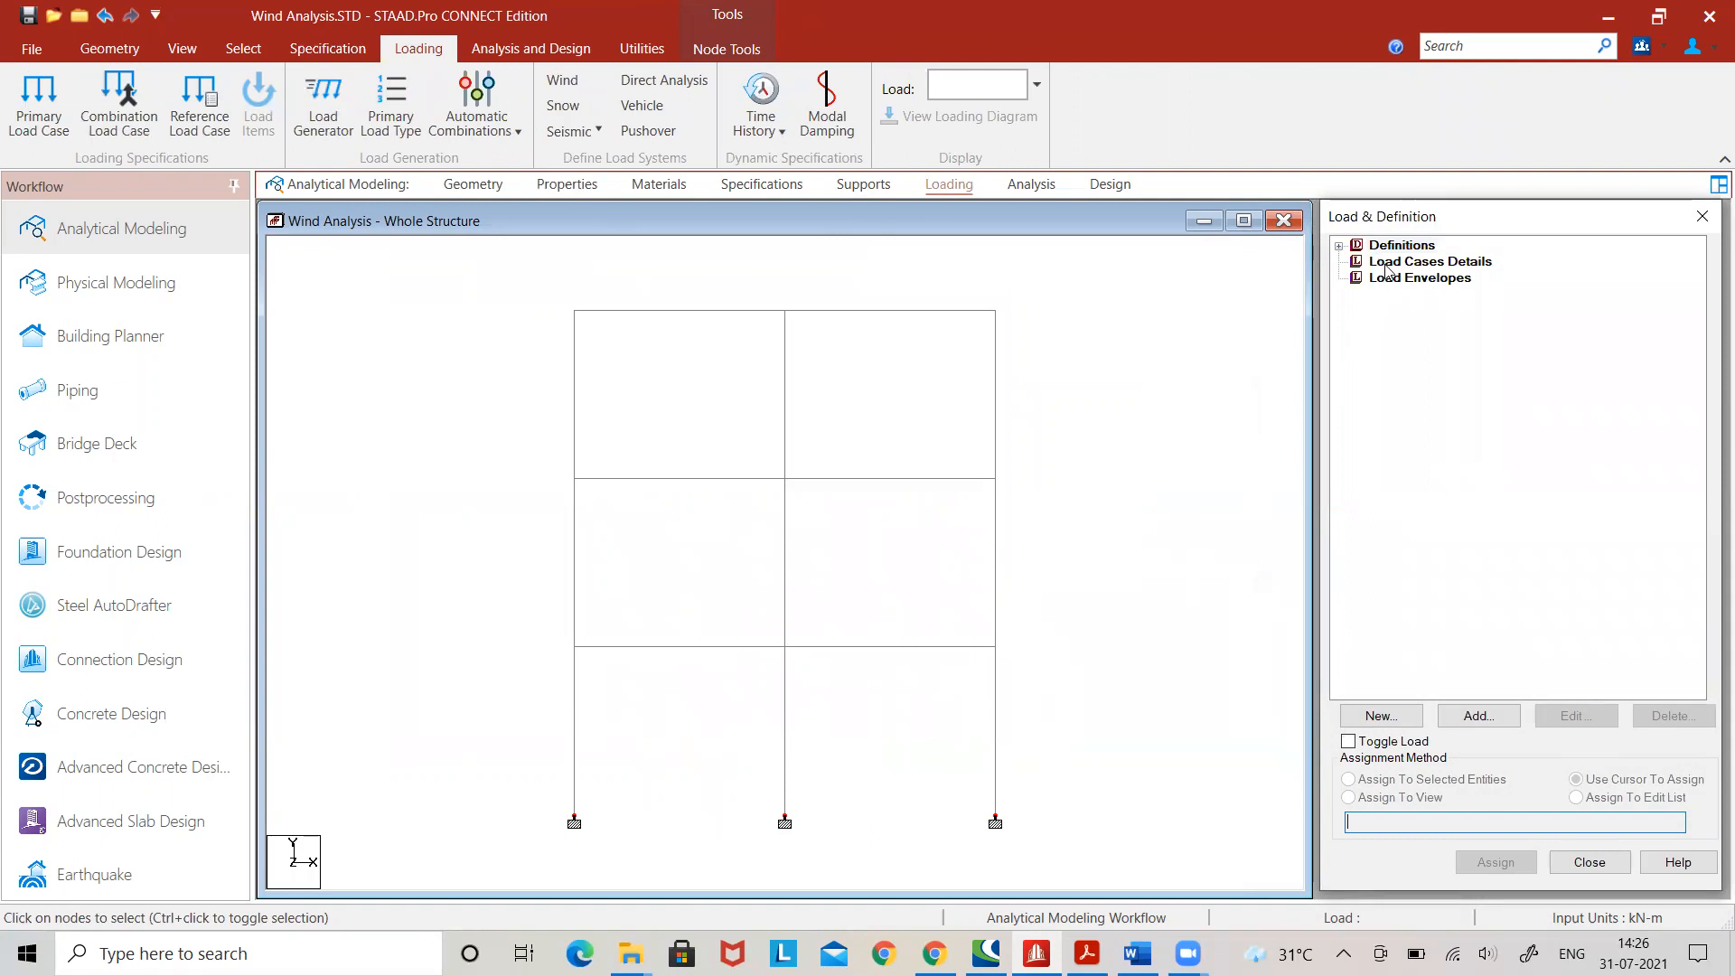
{"action": "left_click", "coordinate": [1339, 246]}
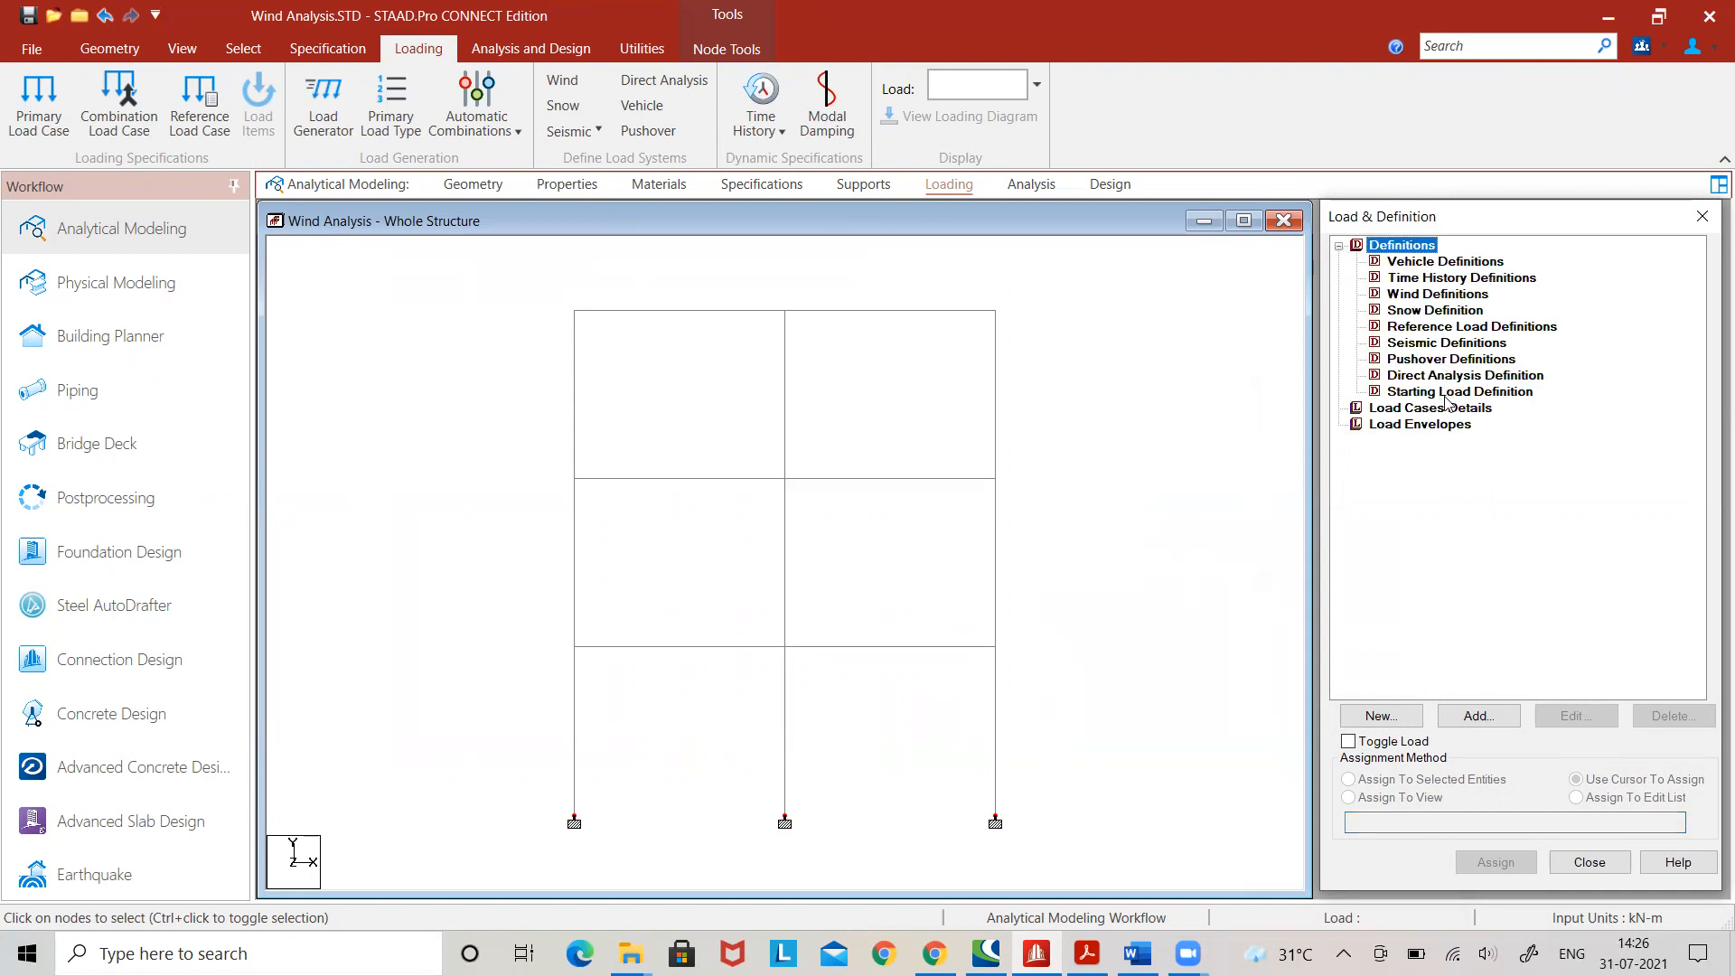
{"action": "left_click", "coordinate": [1425, 294]}
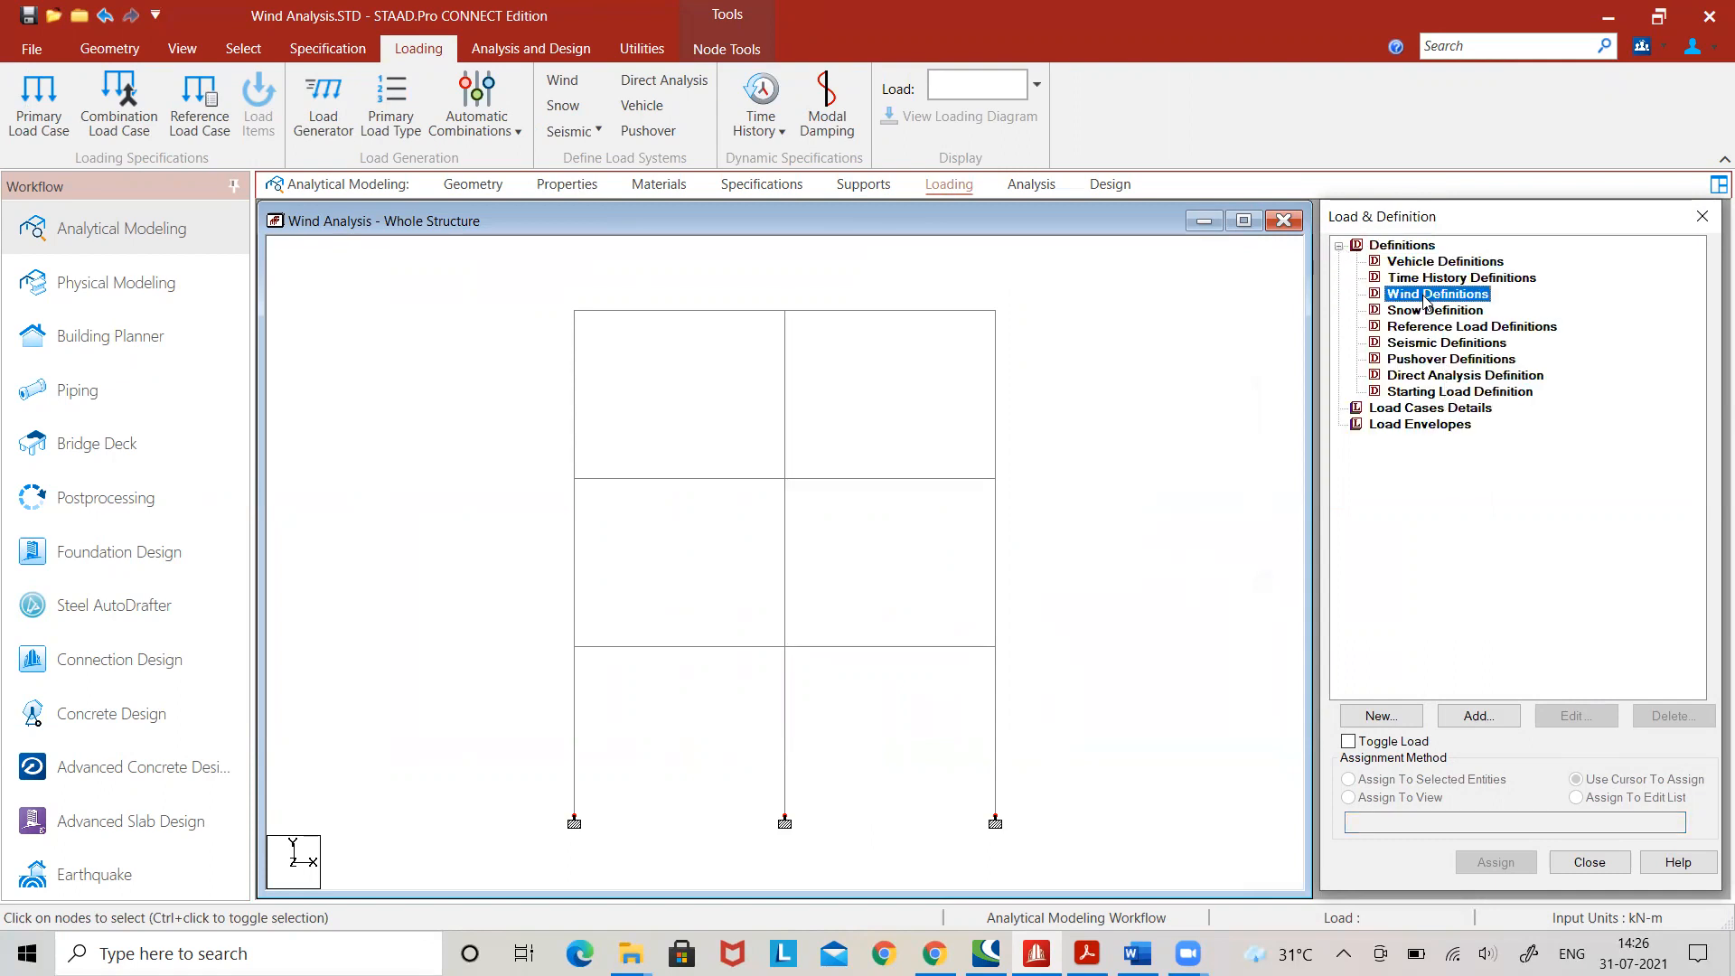
{"action": "left_click", "coordinate": [183, 48]}
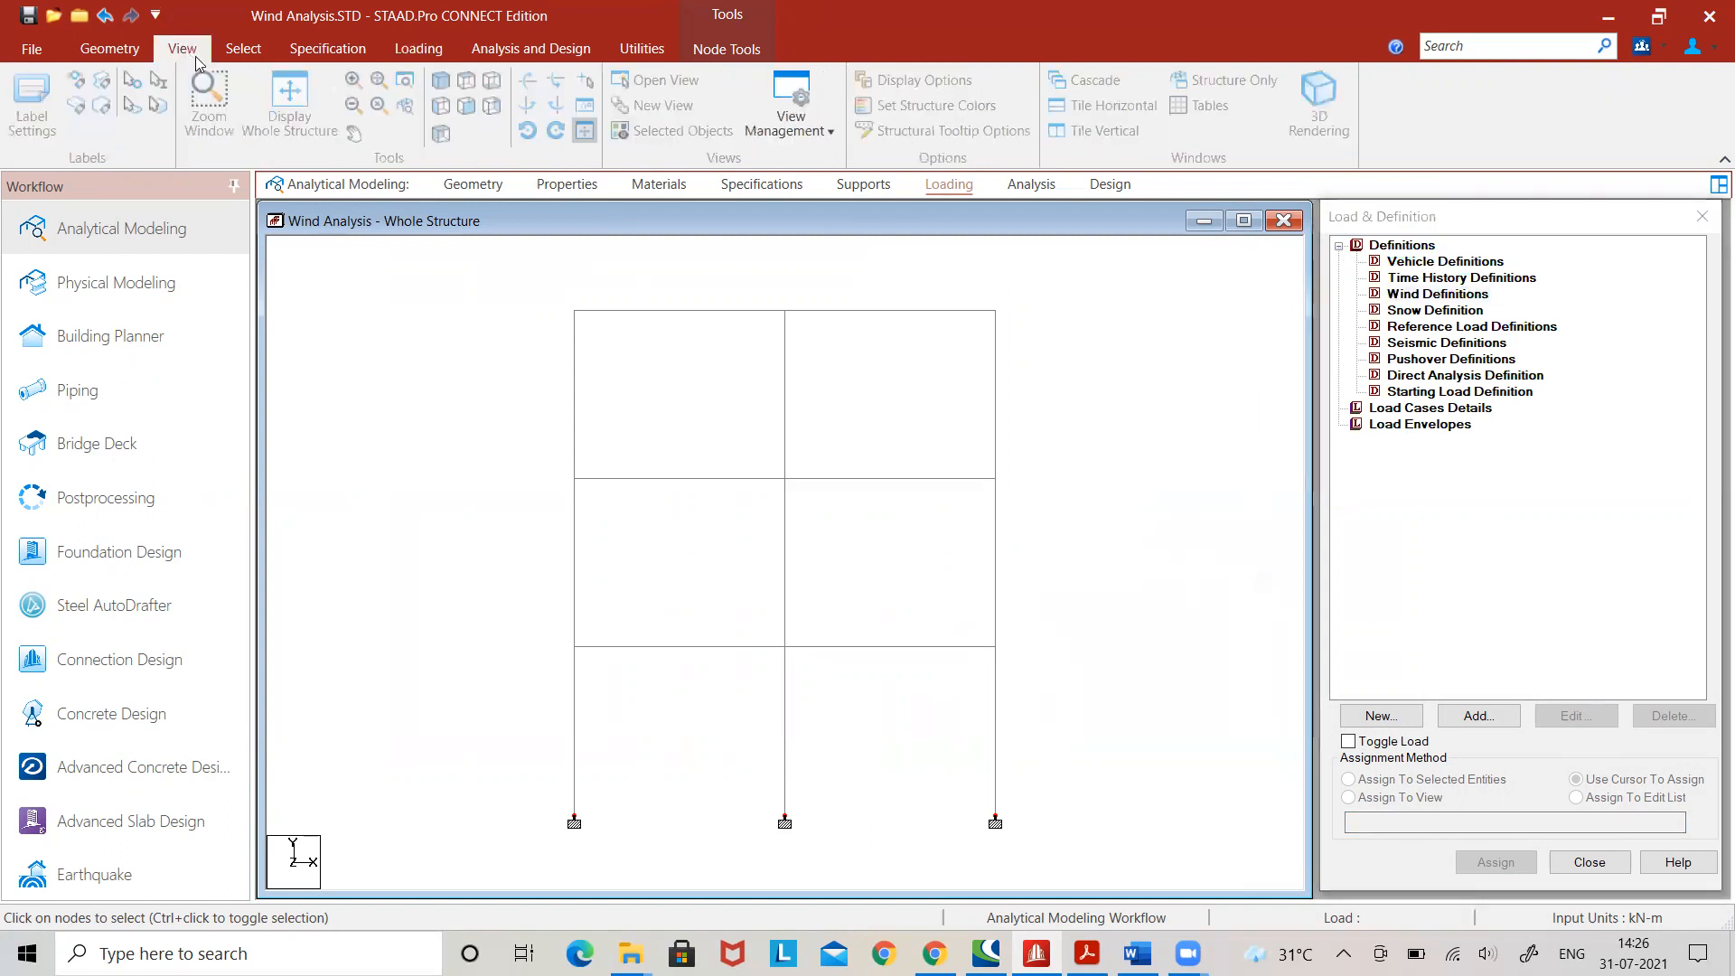
{"action": "left_click", "coordinate": [441, 82]}
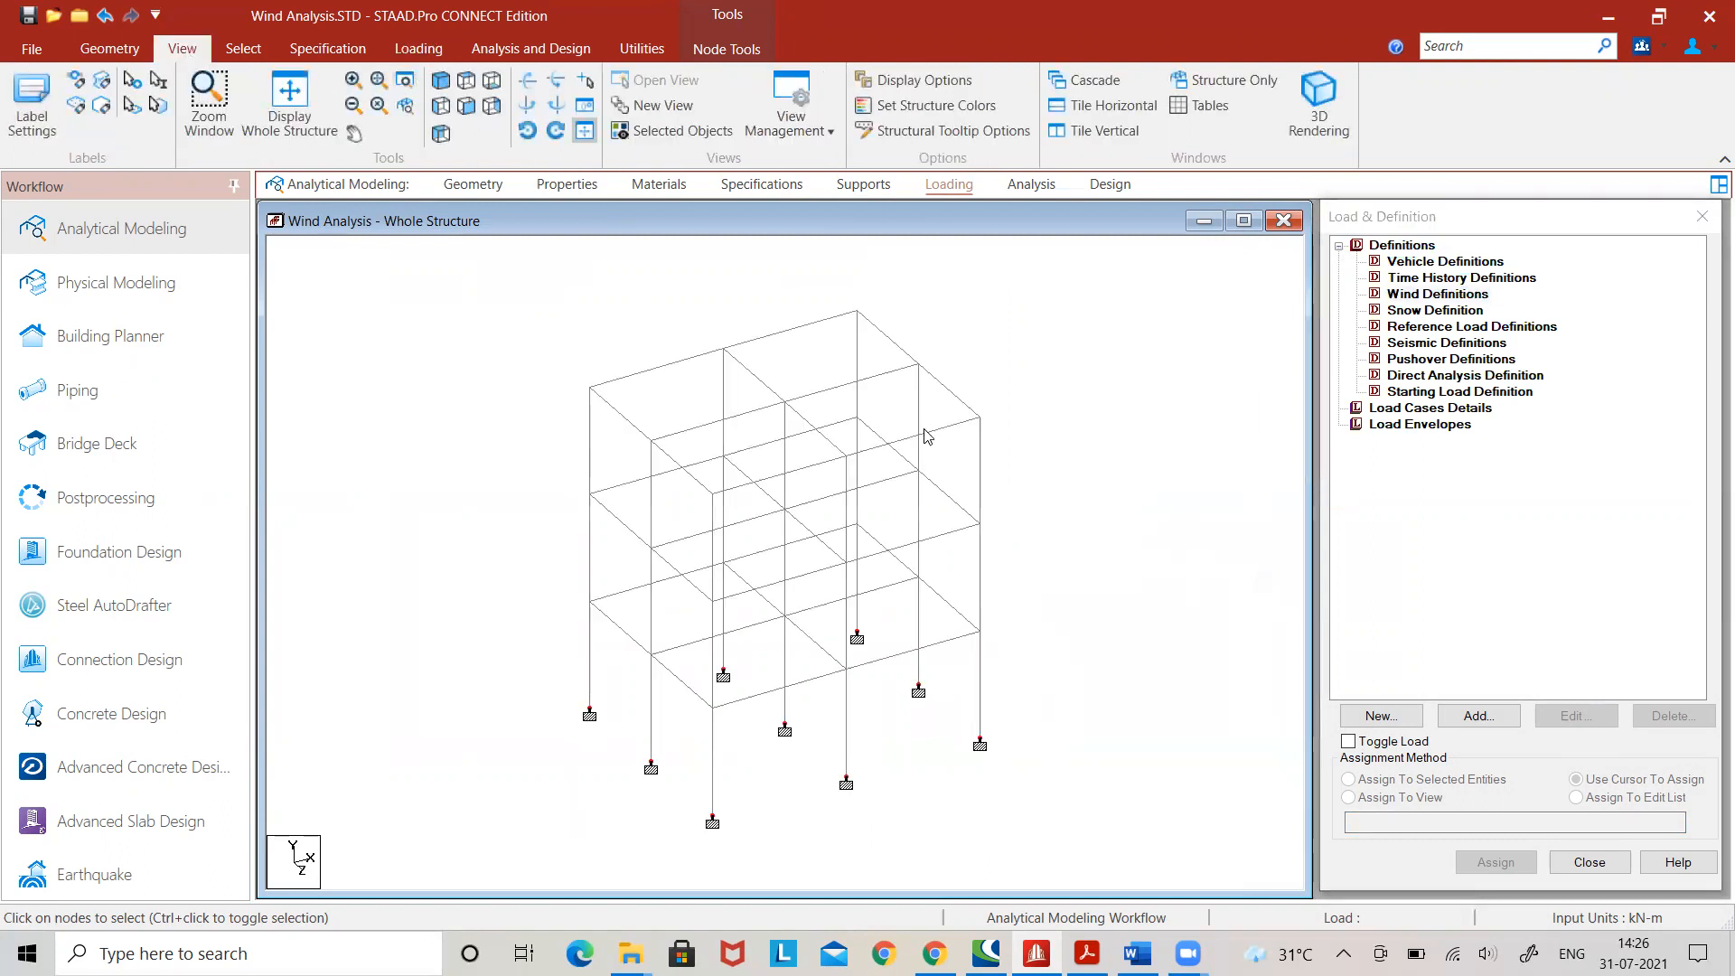
{"action": "left_click", "coordinate": [1464, 297]}
{"action": "left_click", "coordinate": [1478, 716]}
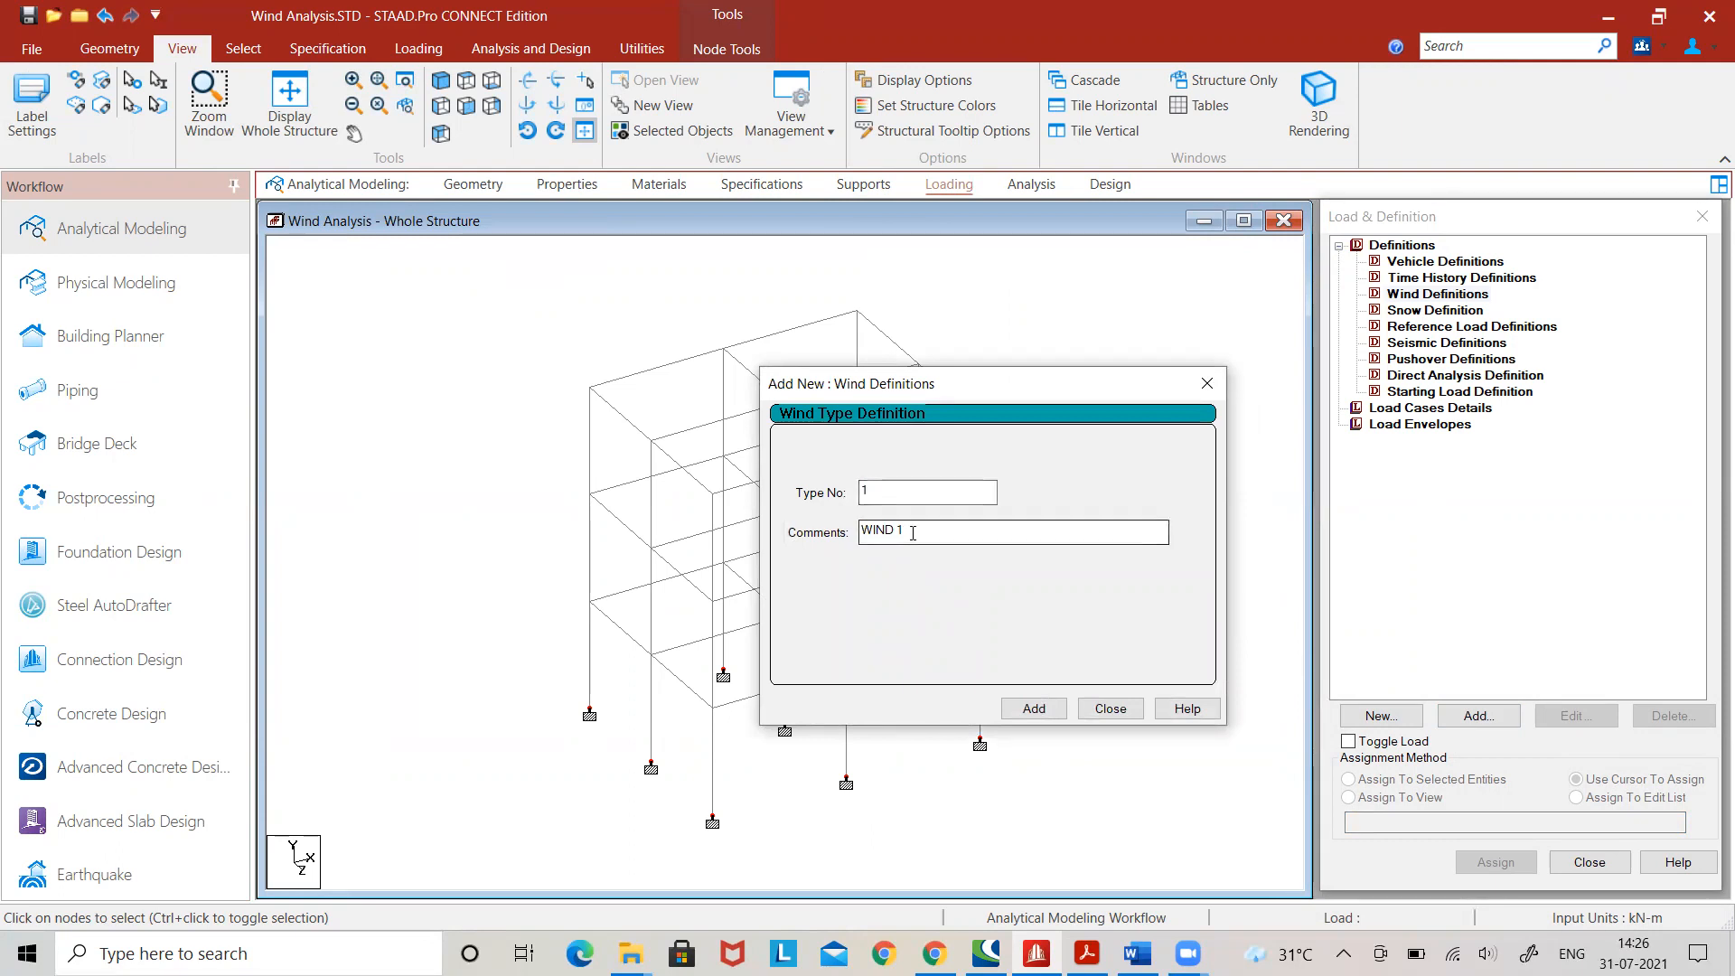
{"action": "left_click", "coordinate": [1030, 708]}
{"action": "left_click", "coordinate": [1110, 709]}
{"action": "left_click", "coordinate": [1445, 311]}
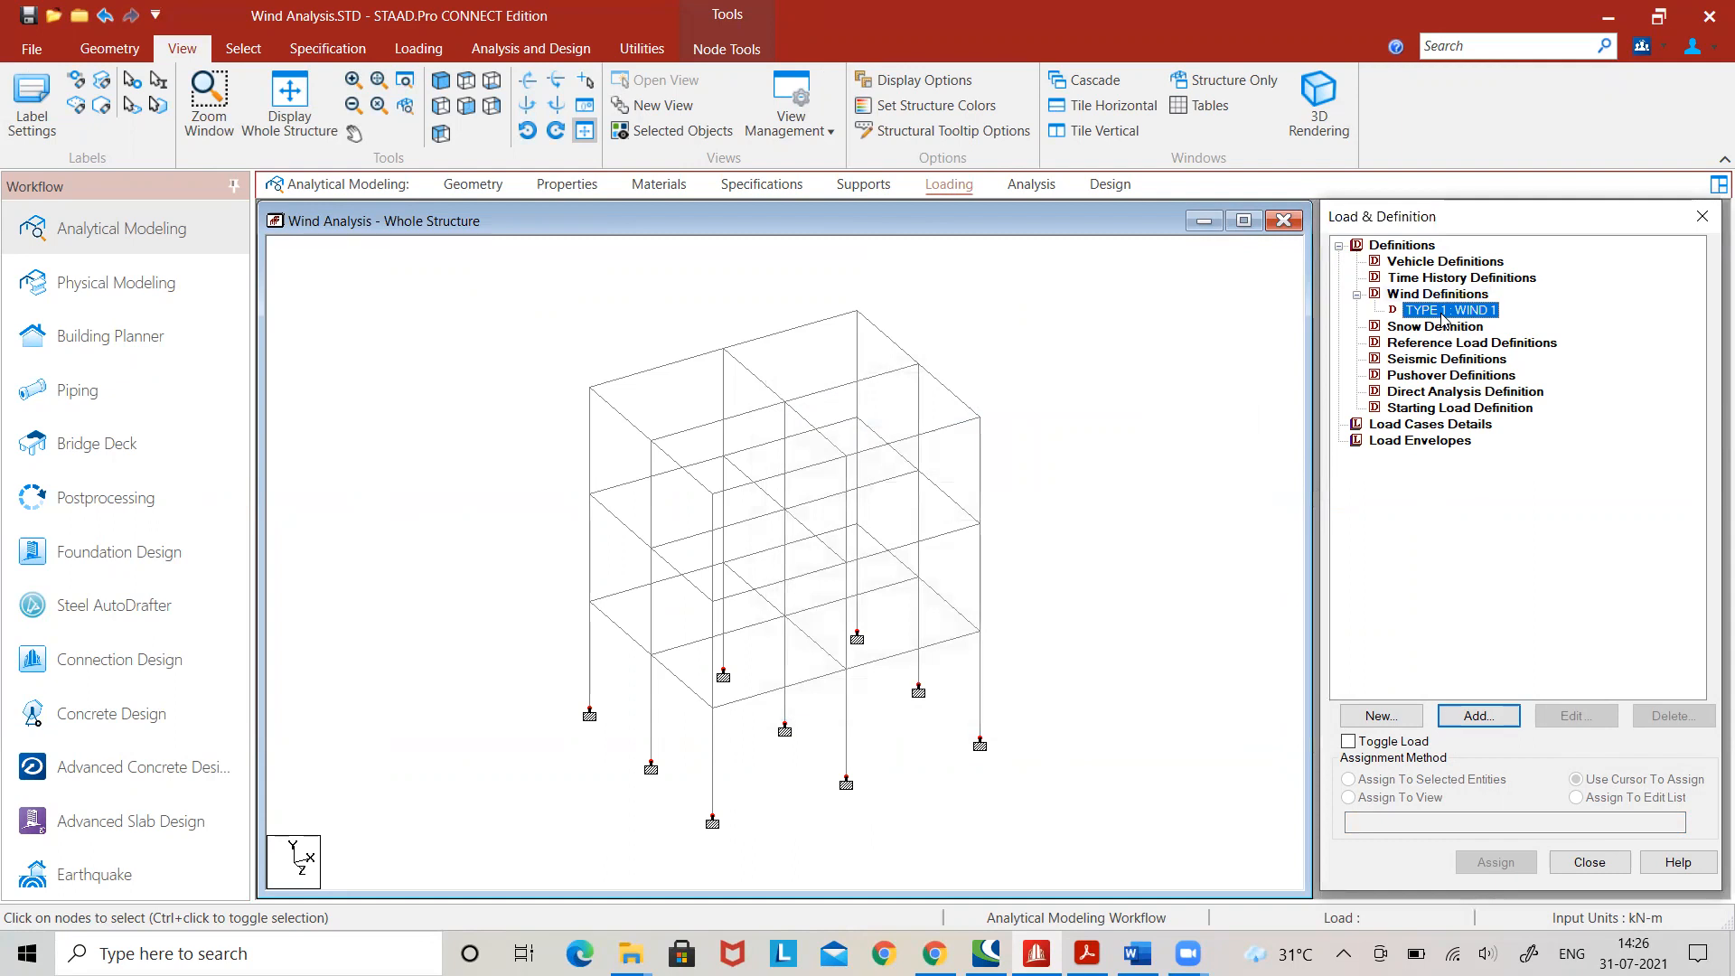
- Start adding an intensity to the WIND 1 definition and review the design wind speed and pressure clauses in the IS 875 Part 3 PDF
{"action": "left_click", "coordinate": [1474, 717]}
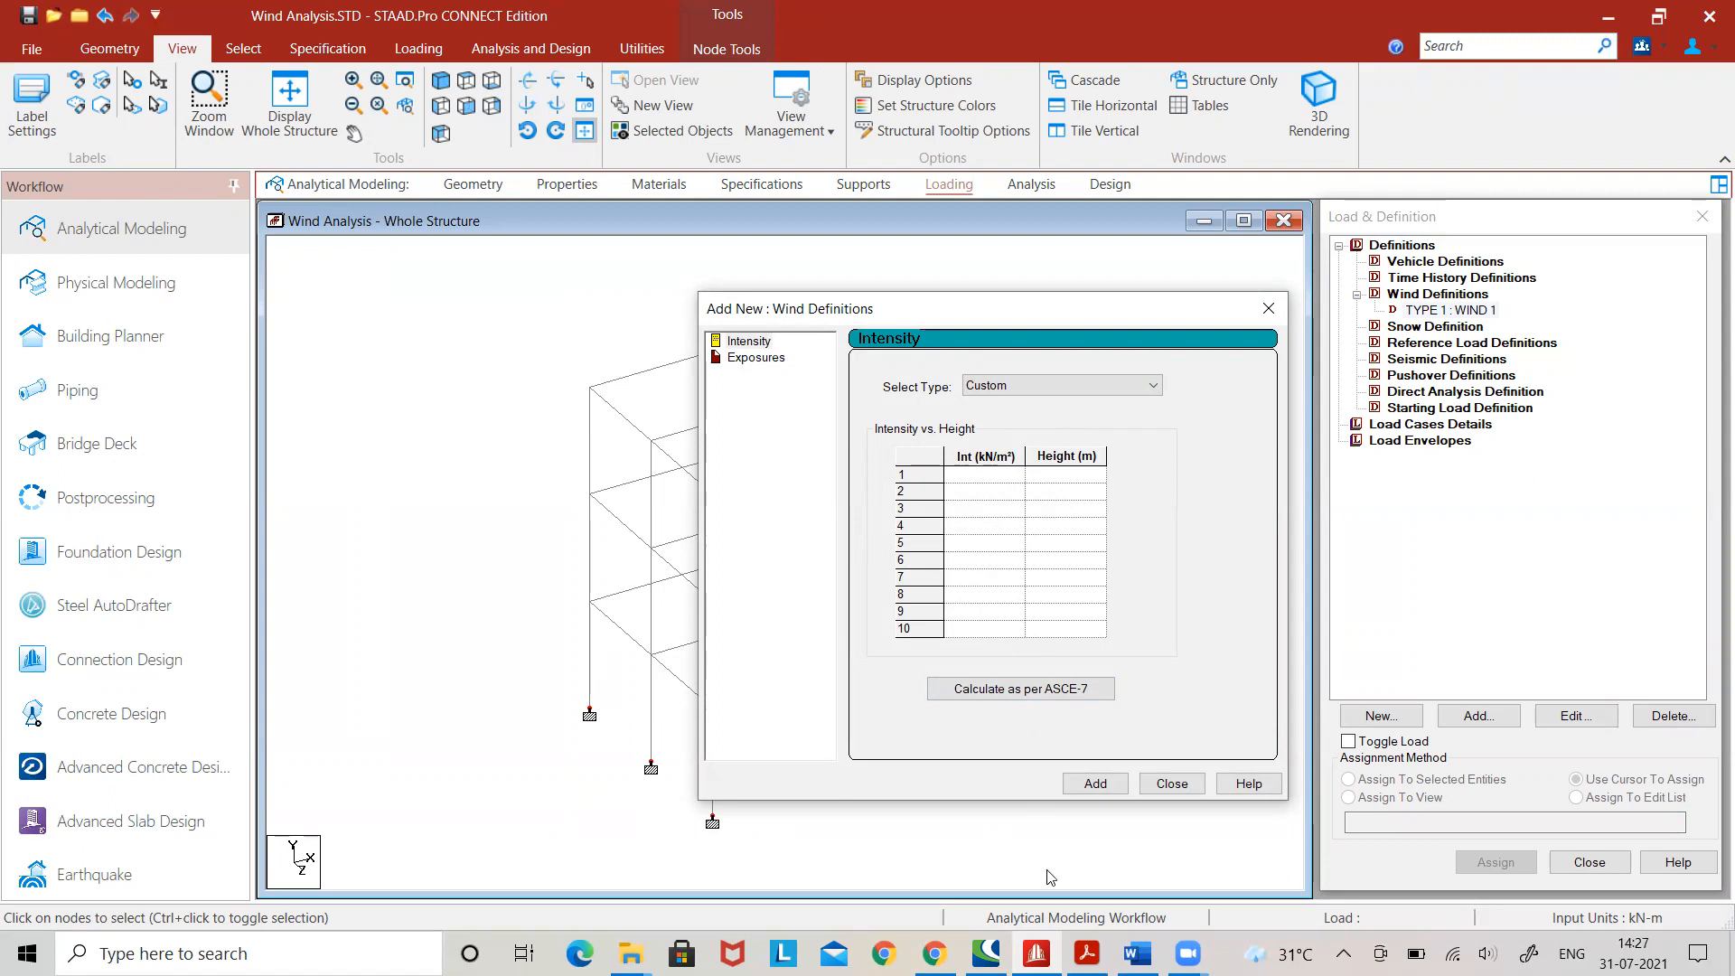
{"action": "left_click", "coordinate": [1086, 953]}
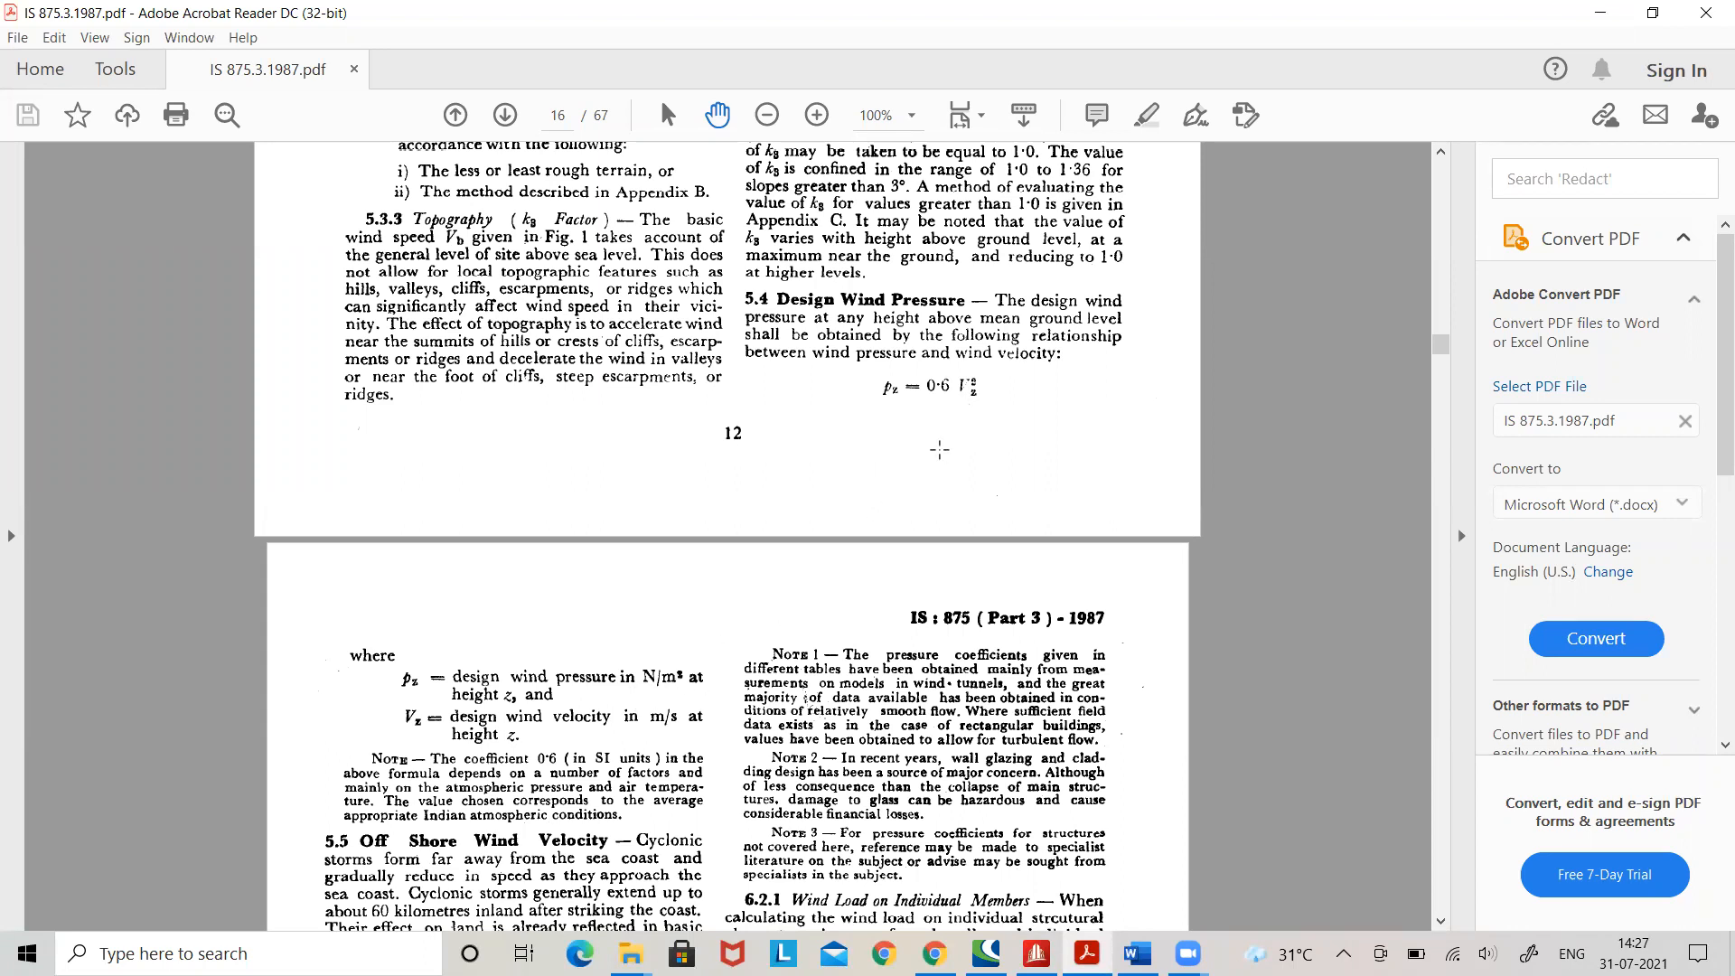
{"action": "scroll", "coordinate": [941, 449], "scroll_direction": "up", "scroll_amount": 10}
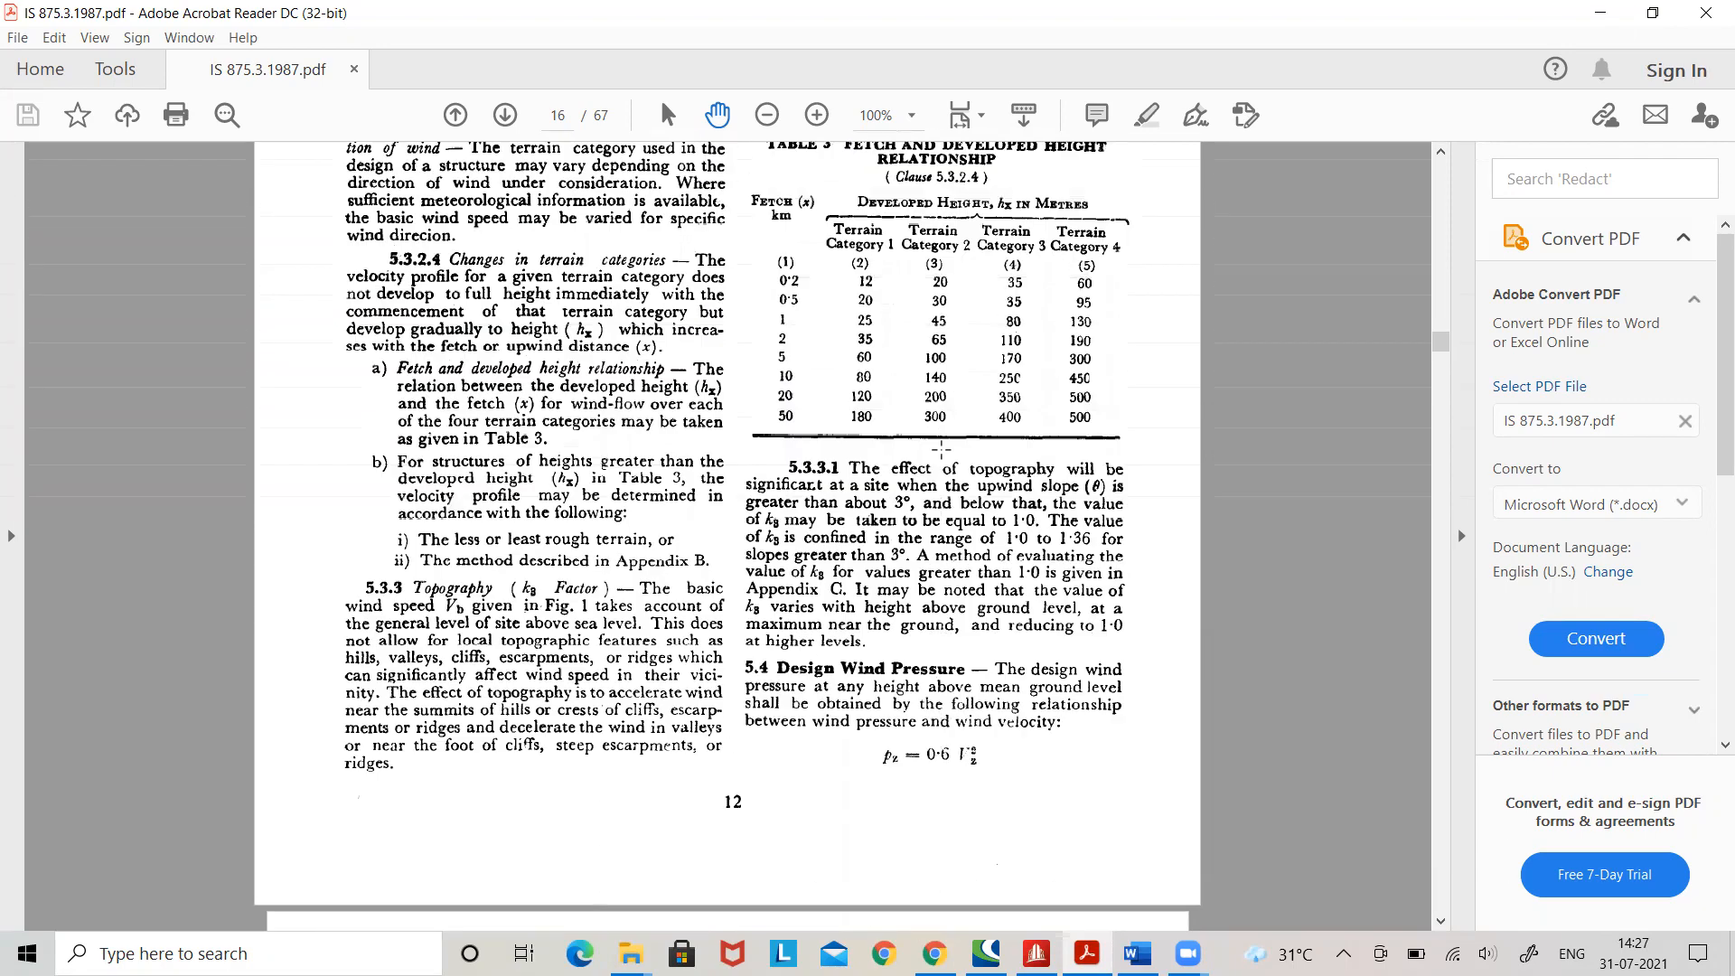
{"action": "scroll", "coordinate": [940, 449], "scroll_direction": "up", "scroll_amount": 10}
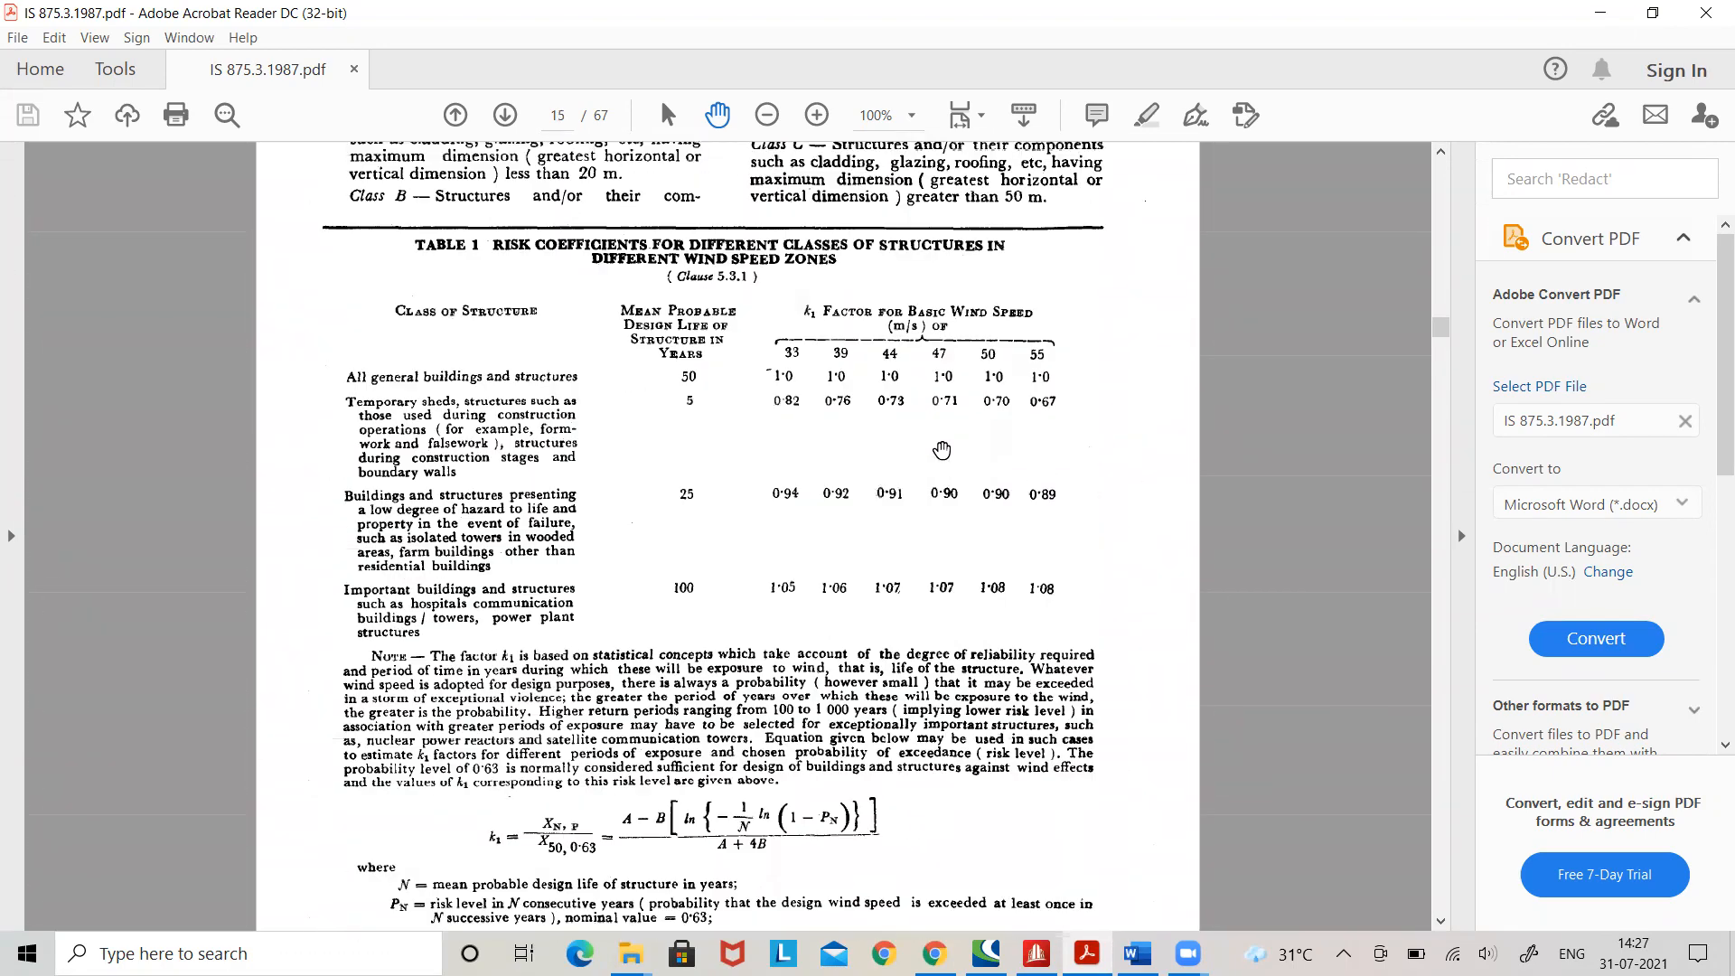
{"action": "scroll", "coordinate": [942, 449], "scroll_direction": "up", "scroll_amount": 12}
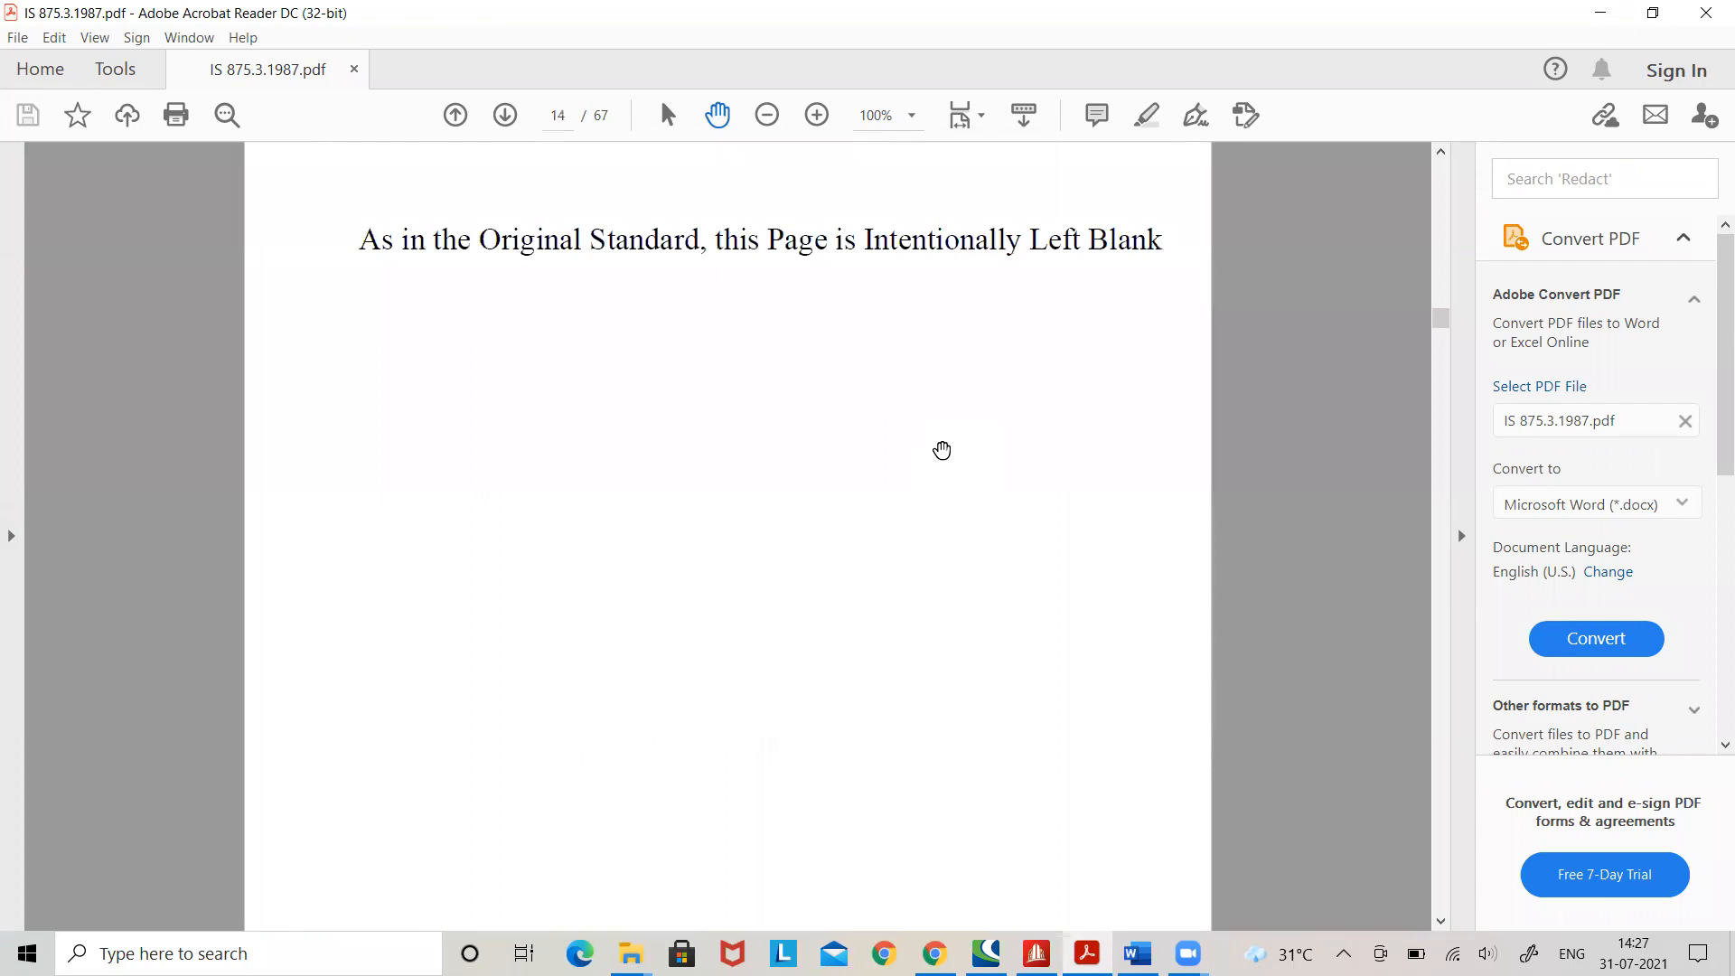
{"action": "scroll", "coordinate": [941, 449], "scroll_direction": "up", "scroll_amount": 14}
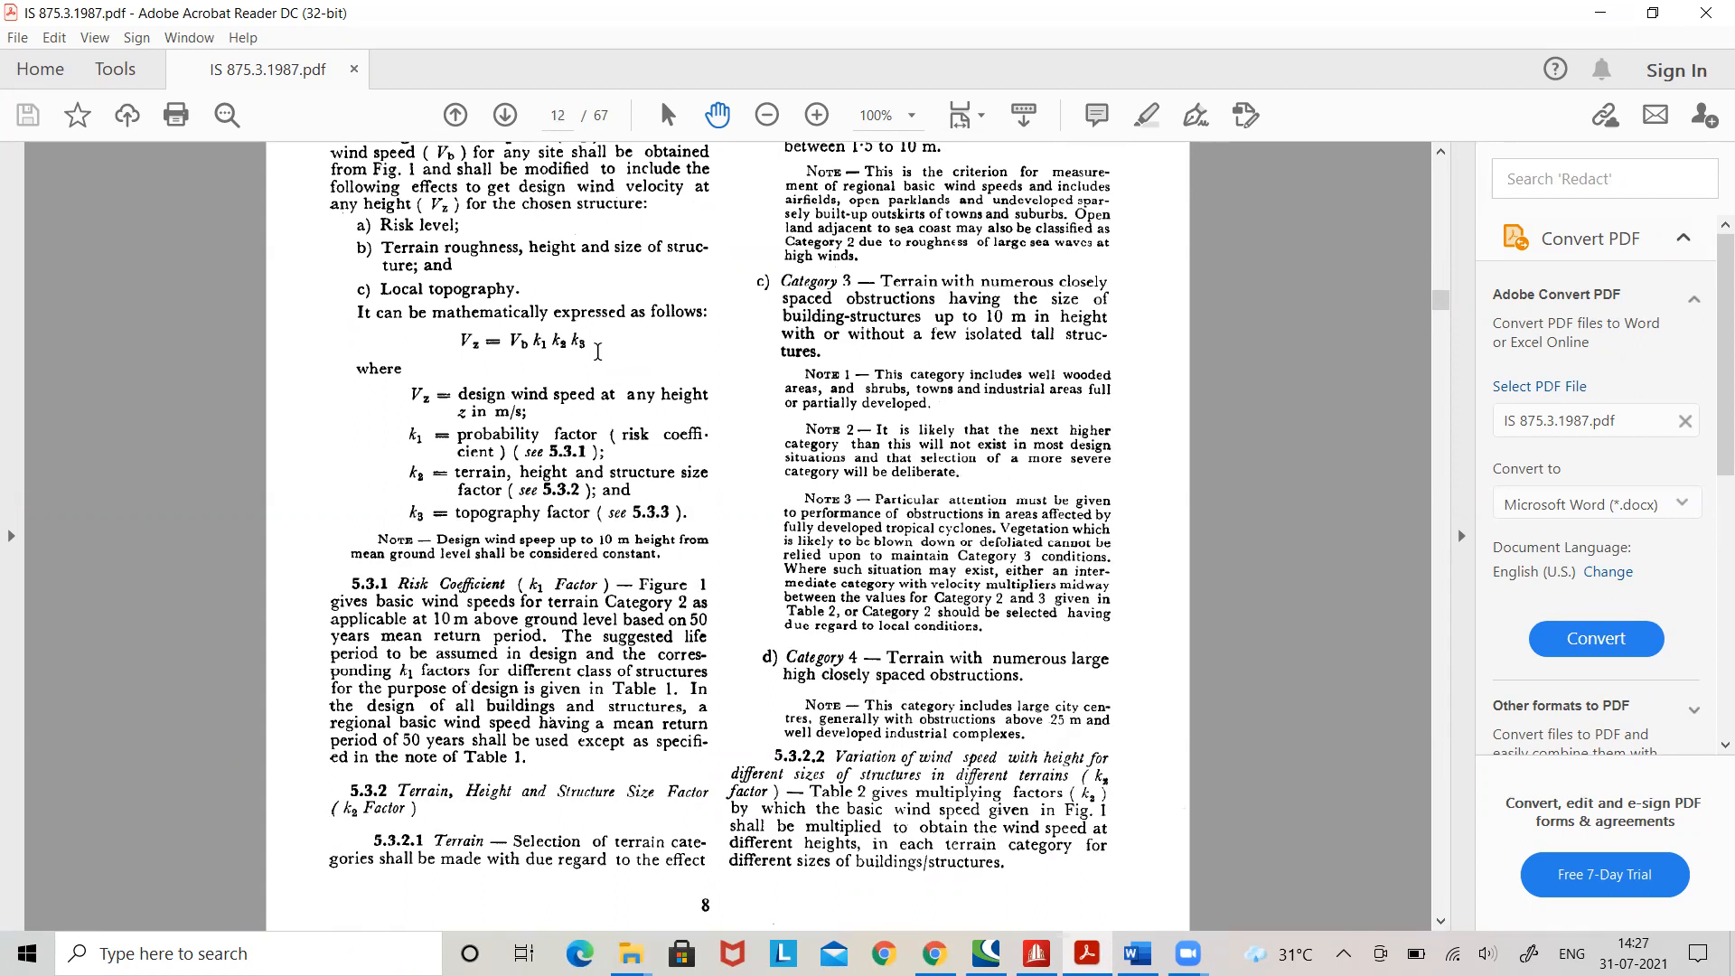
{"action": "scroll", "coordinate": [598, 352], "scroll_direction": "down", "scroll_amount": 10}
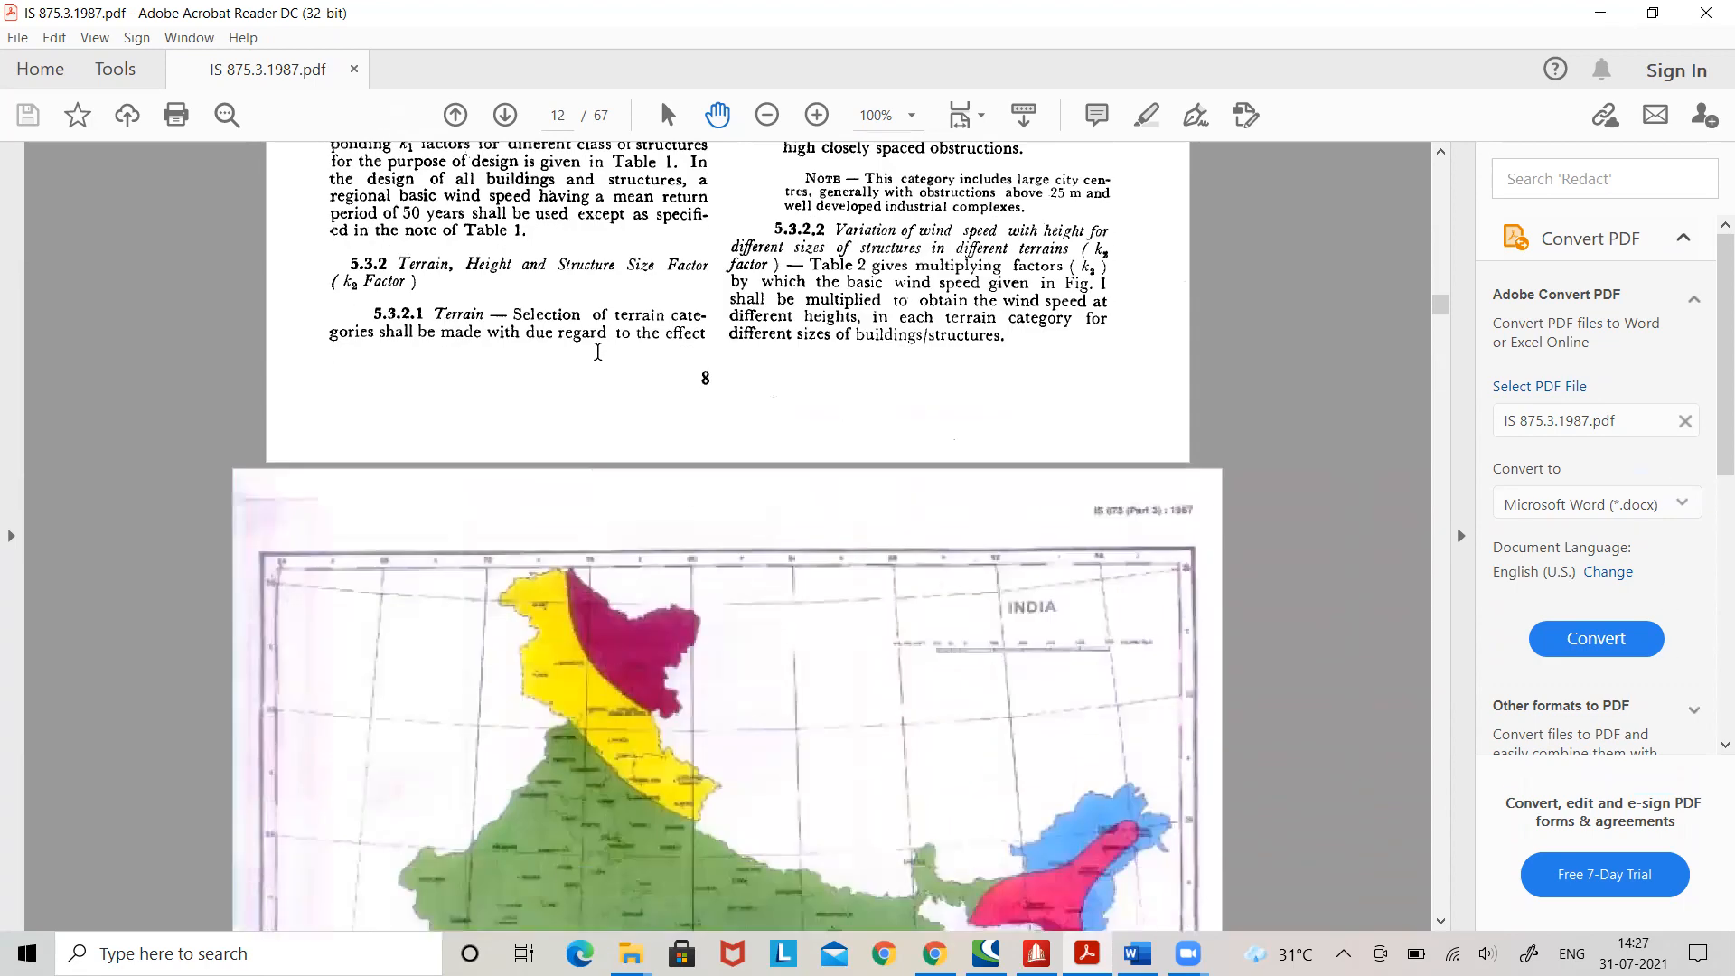
{"action": "scroll", "coordinate": [597, 352], "scroll_direction": "down", "scroll_amount": 20}
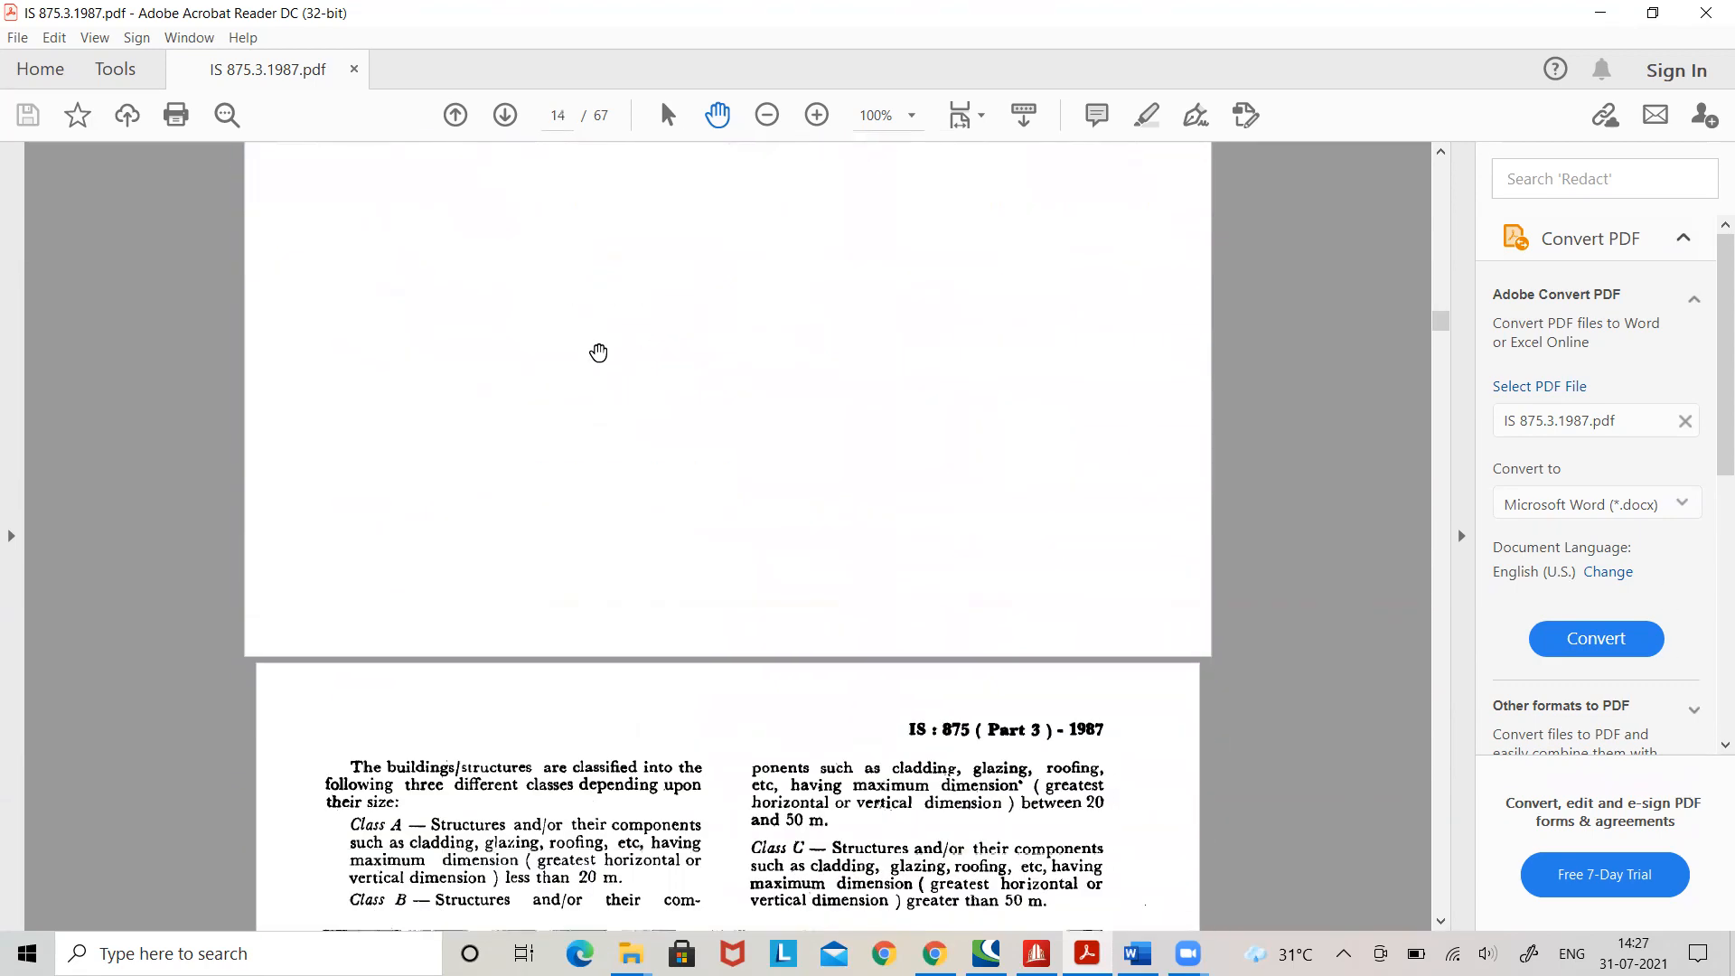
{"action": "scroll", "coordinate": [597, 352], "scroll_direction": "down", "scroll_amount": 20}
{"action": "scroll", "coordinate": [597, 352], "scroll_direction": "down", "scroll_amount": 20}
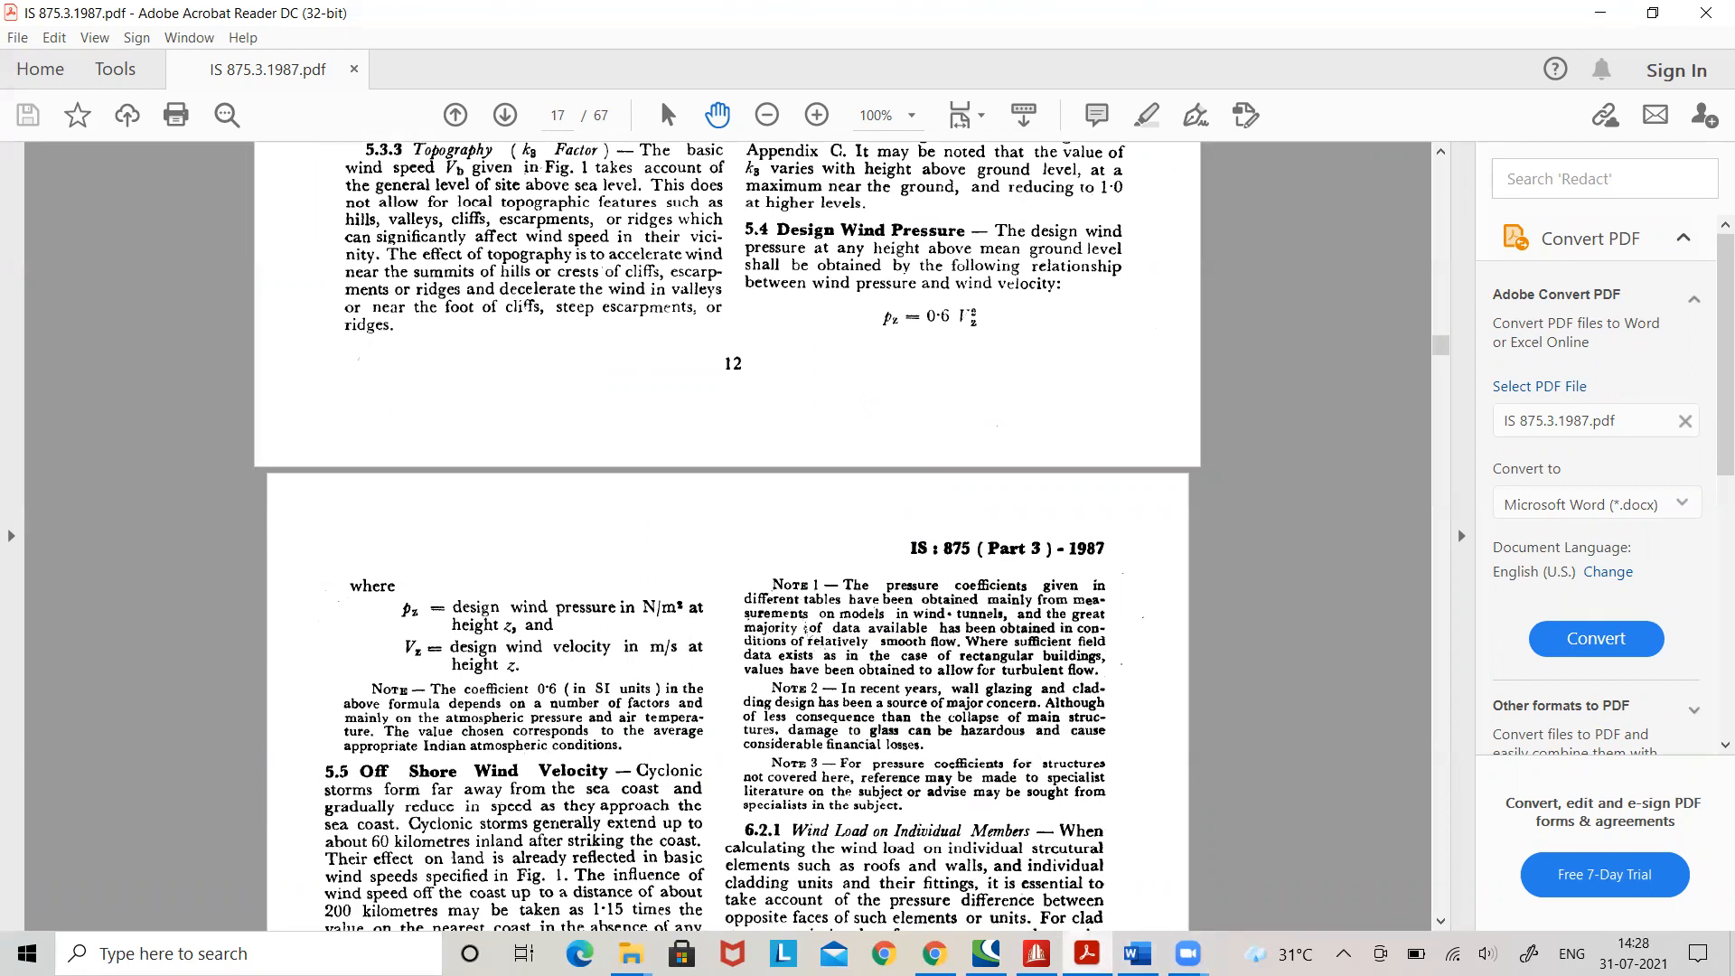
- Switch back to STAAD.Pro and set the first custom wind intensity row to 1.1 kN/m² at a height of 4 m
{"action": "left_click", "coordinate": [1036, 954]}
{"action": "left_click", "coordinate": [985, 476]}
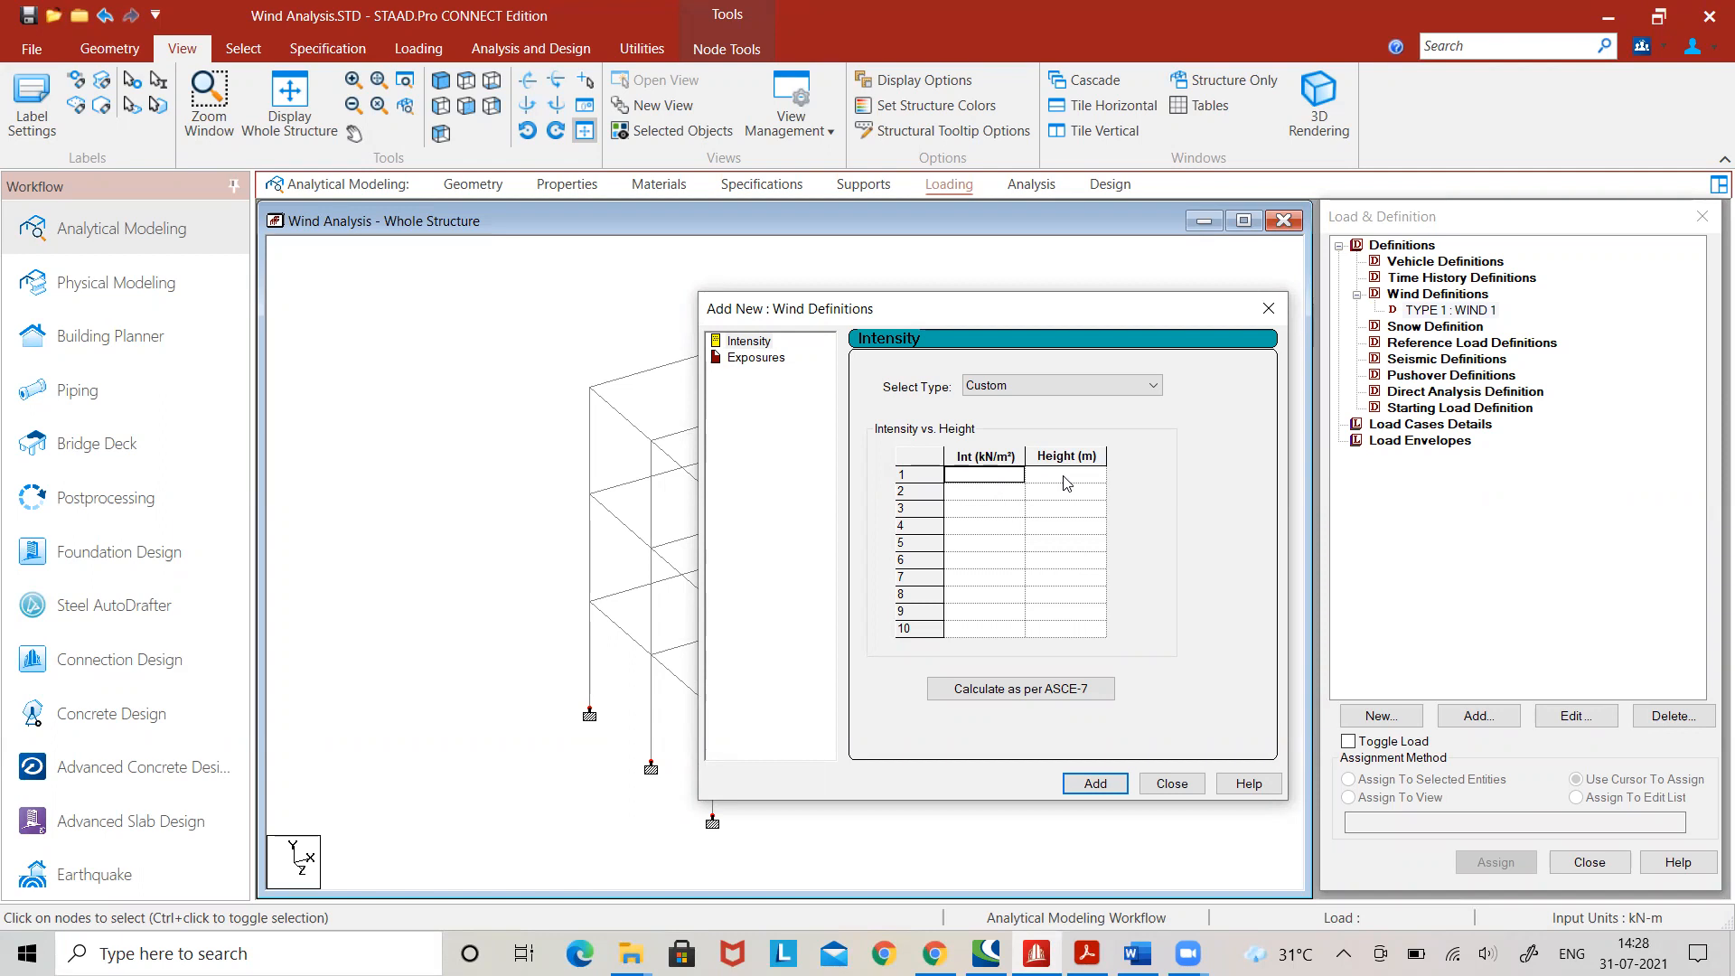
{"action": "type", "text": "1.1"}
{"action": "left_click", "coordinate": [1067, 483]}
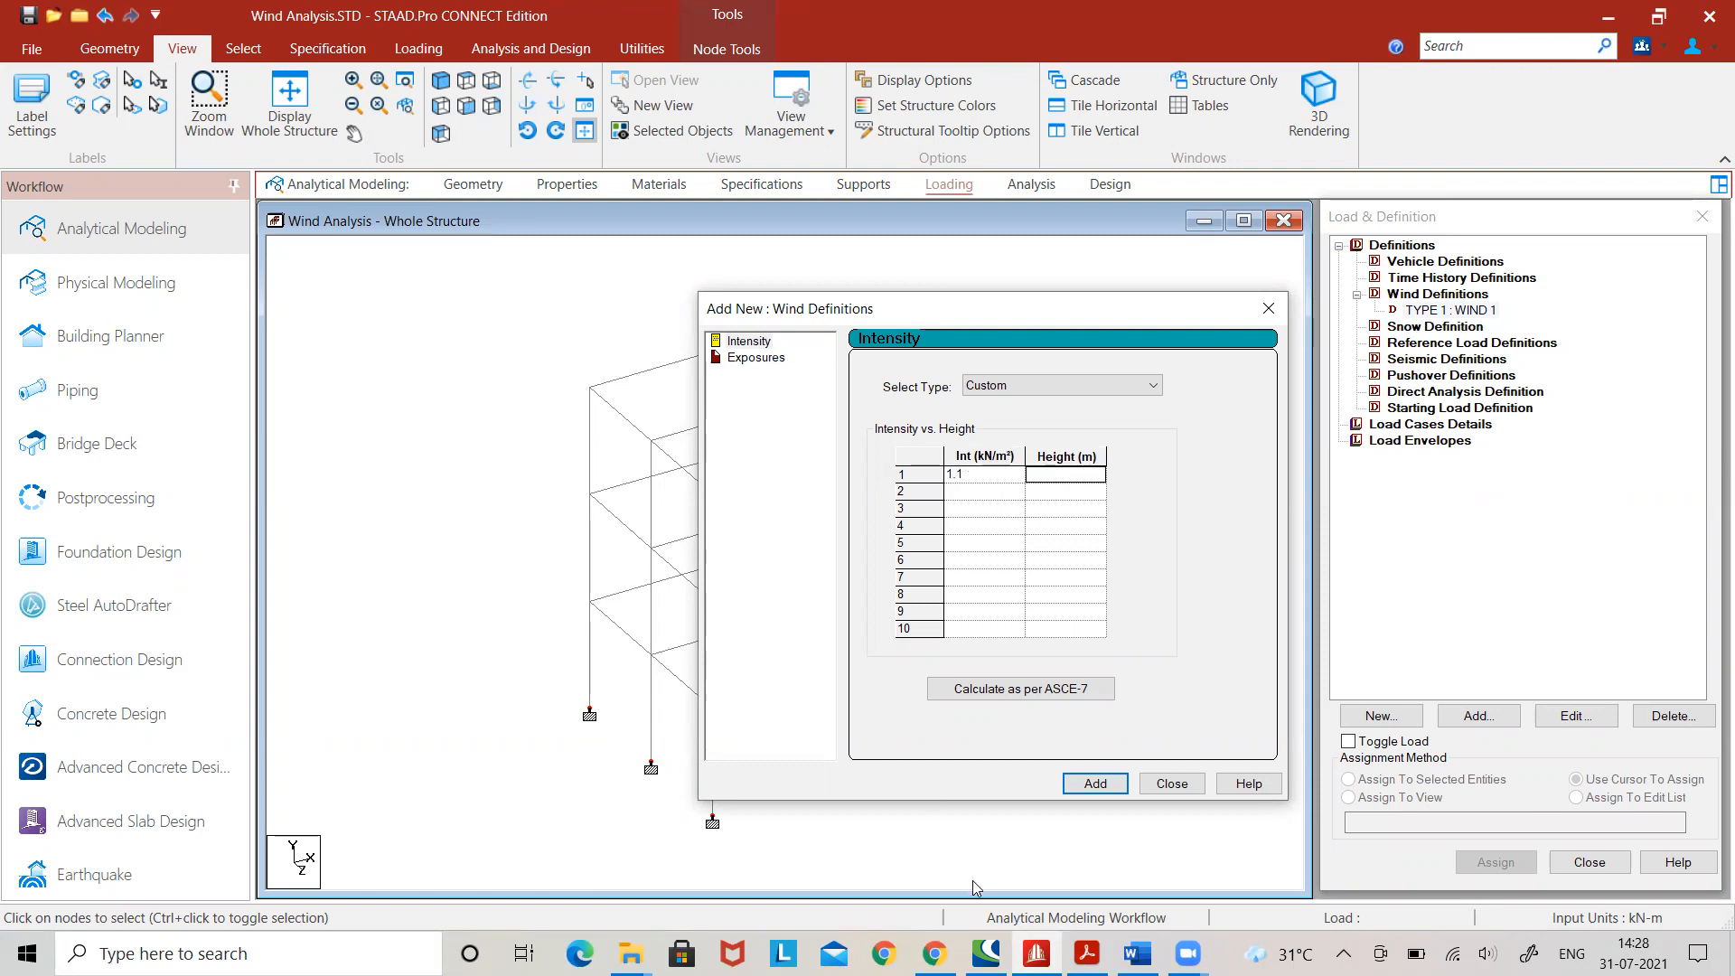
{"action": "left_click", "coordinate": [1162, 789]}
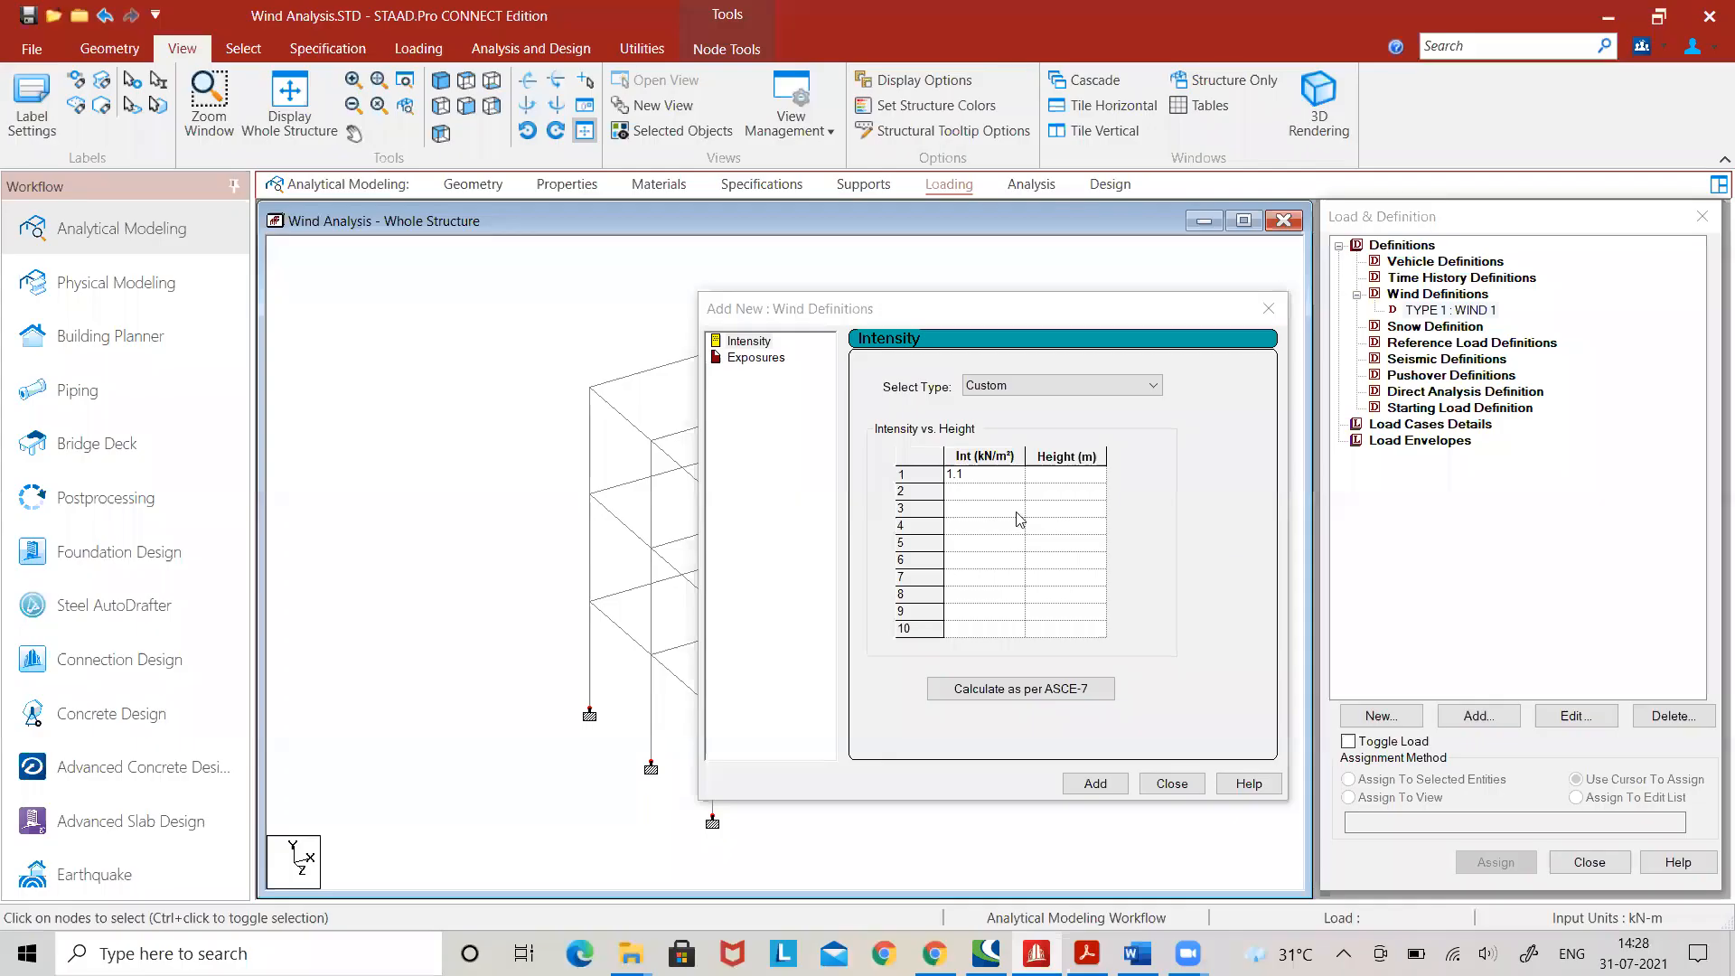
{"action": "left_click", "coordinate": [1048, 474]}
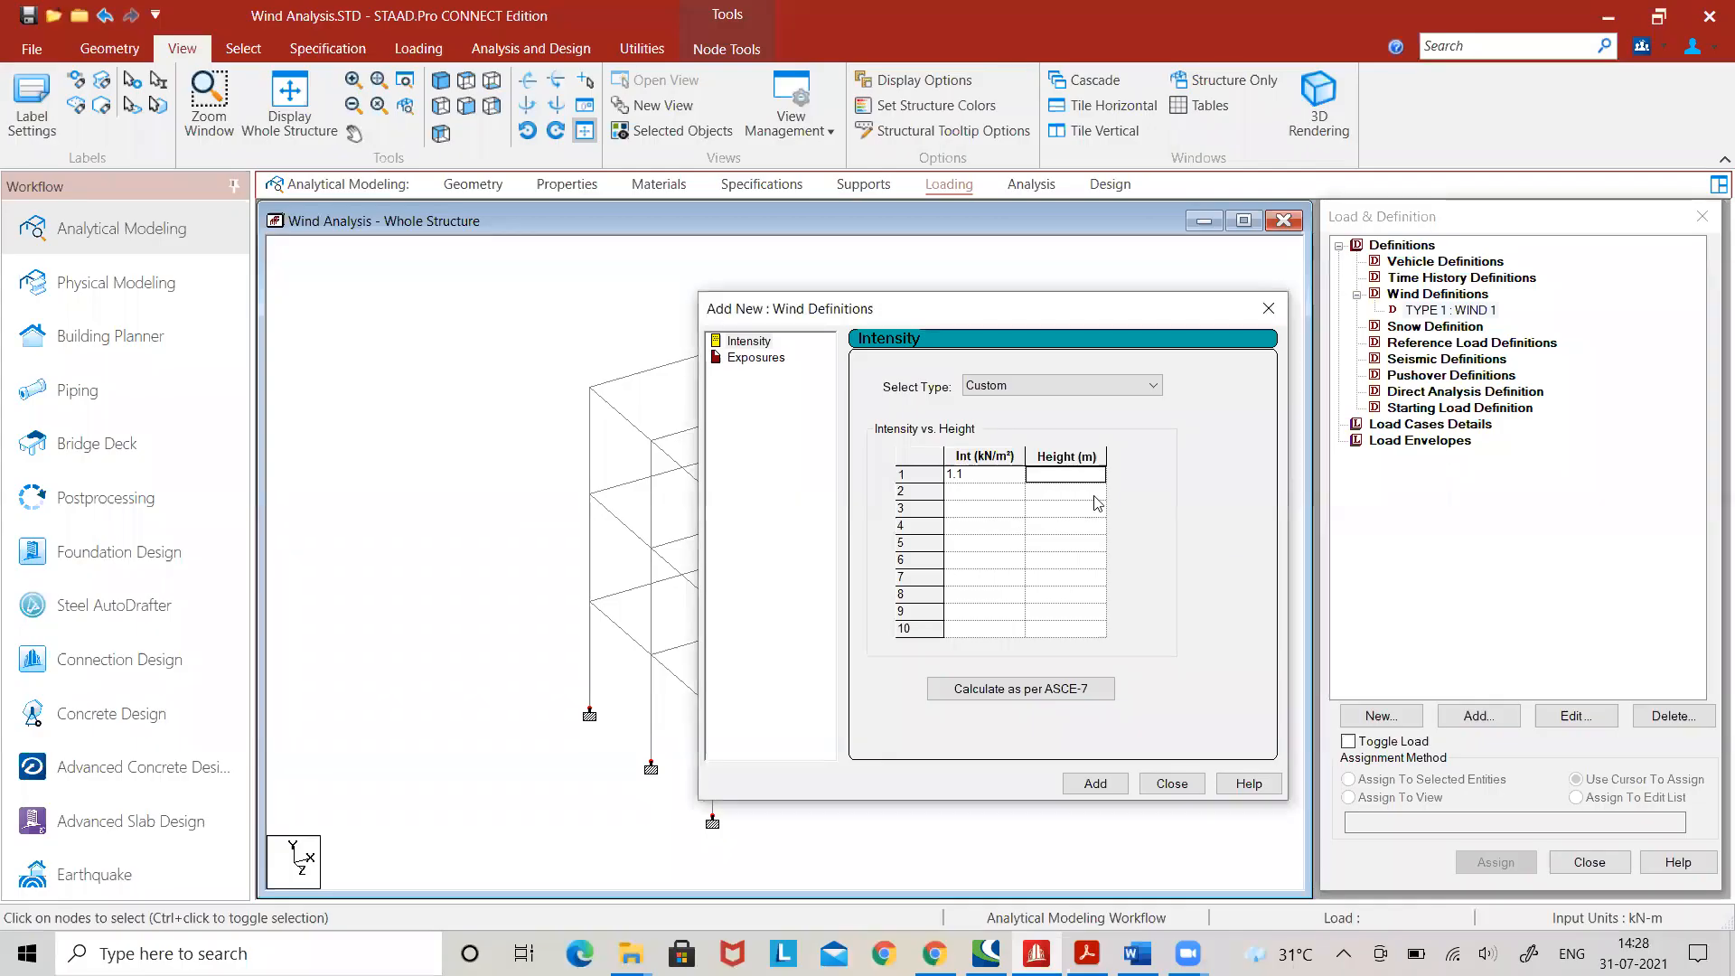
{"action": "type", "text": "4"}
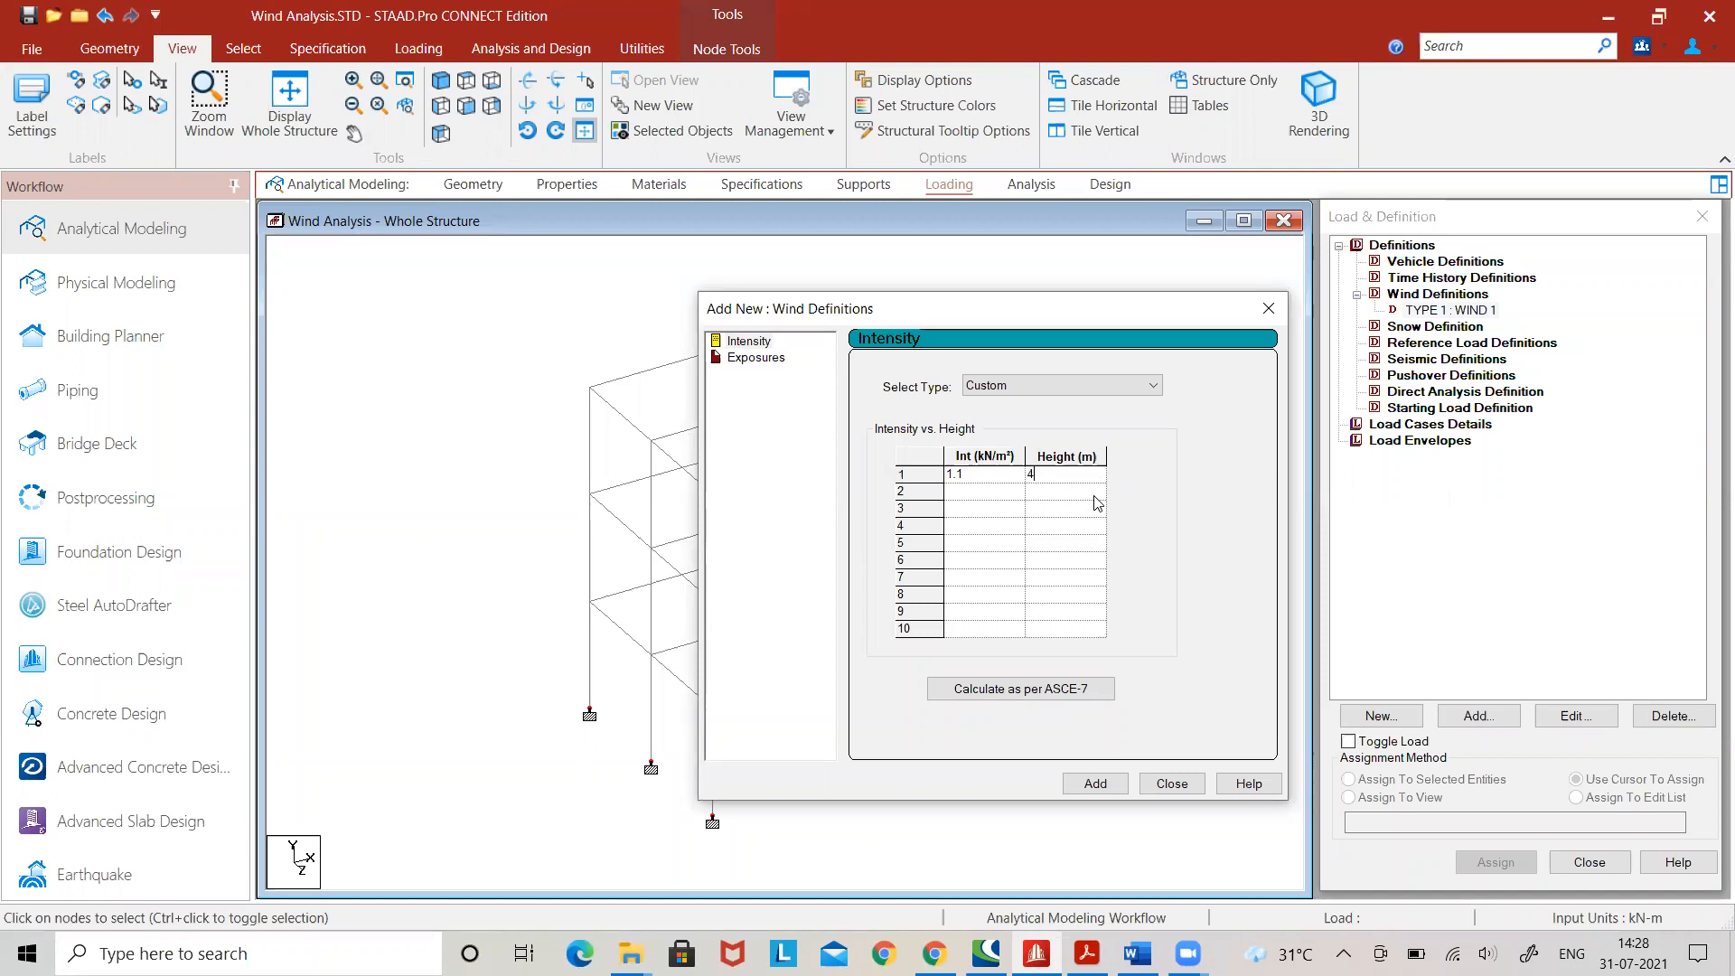
- Enter wind intensities of 1.2 kN/m² at 8 m and 1.3 kN/m² at 12 m, and add the intensity table to the definition
{"action": "left_click", "coordinate": [965, 494]}
{"action": "type", "text": "1.2"}
{"action": "left_click", "coordinate": [1048, 493]}
{"action": "type", "text": "8"}
{"action": "left_click", "coordinate": [965, 509]}
{"action": "type", "text": "1.3"}
{"action": "left_click", "coordinate": [1042, 513]}
{"action": "type", "text": "12"}
{"action": "left_click", "coordinate": [1095, 783]}
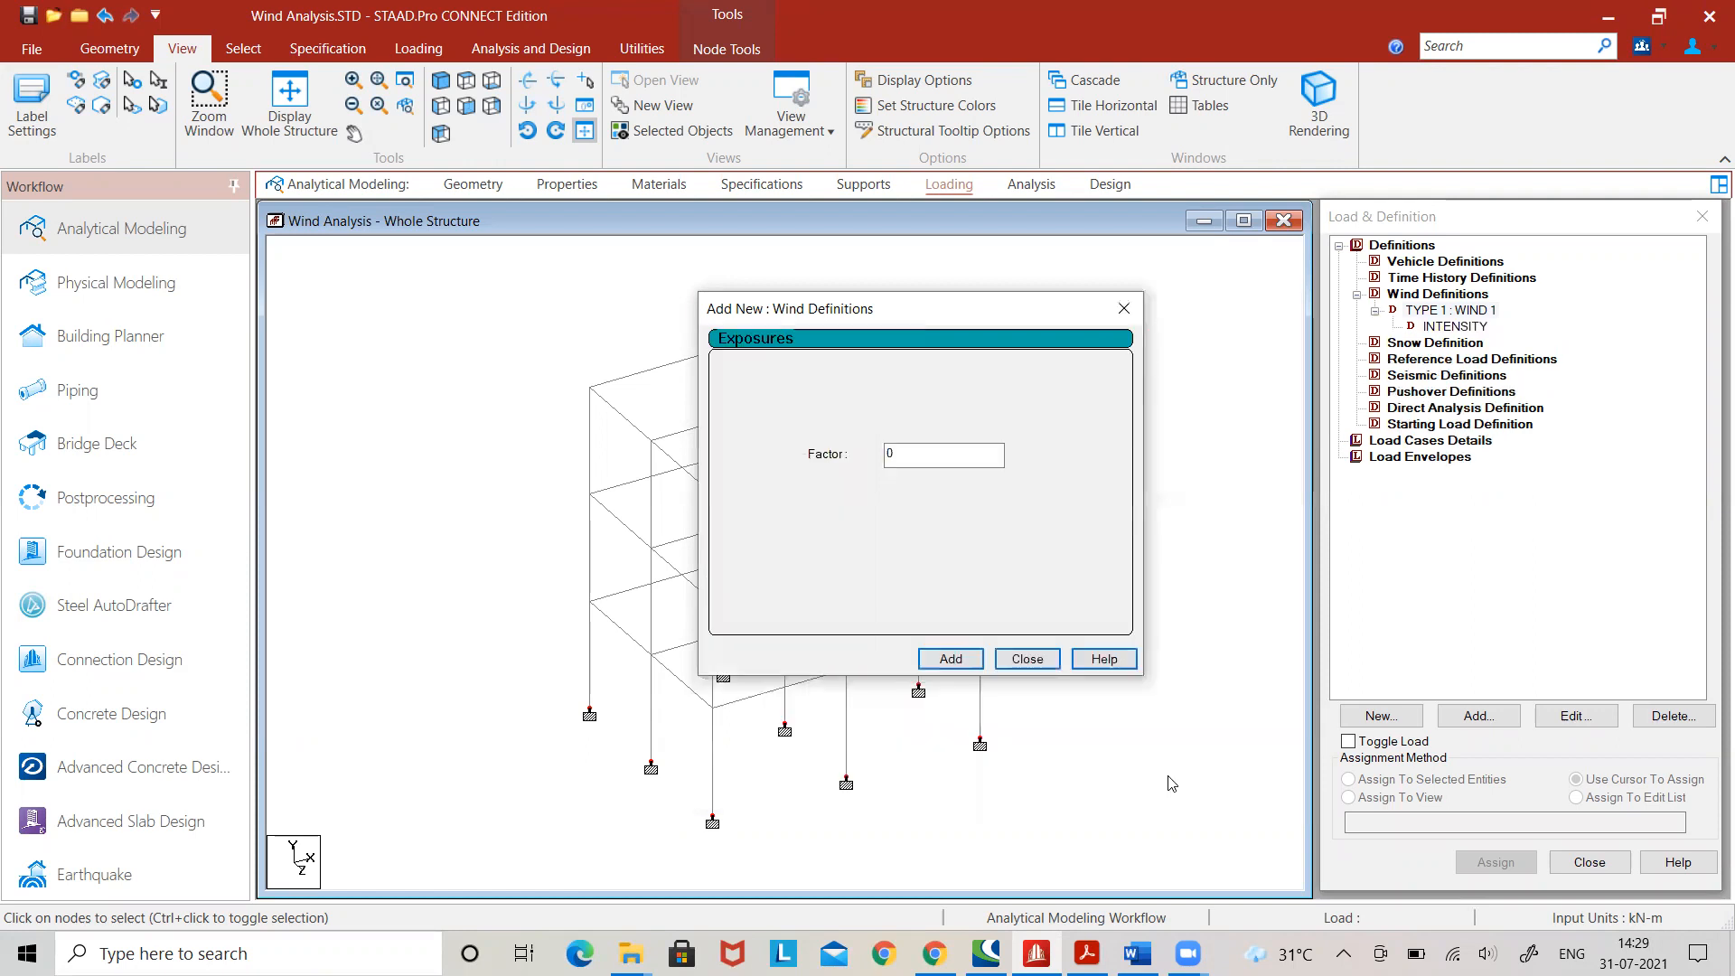
- Add an exposure with factor 1 to the WIND 1 definition and close the definition dialog
{"action": "left_click_drag", "start_coordinate": [917, 455], "coordinate": [858, 448]}
{"action": "type", "text": "1"}
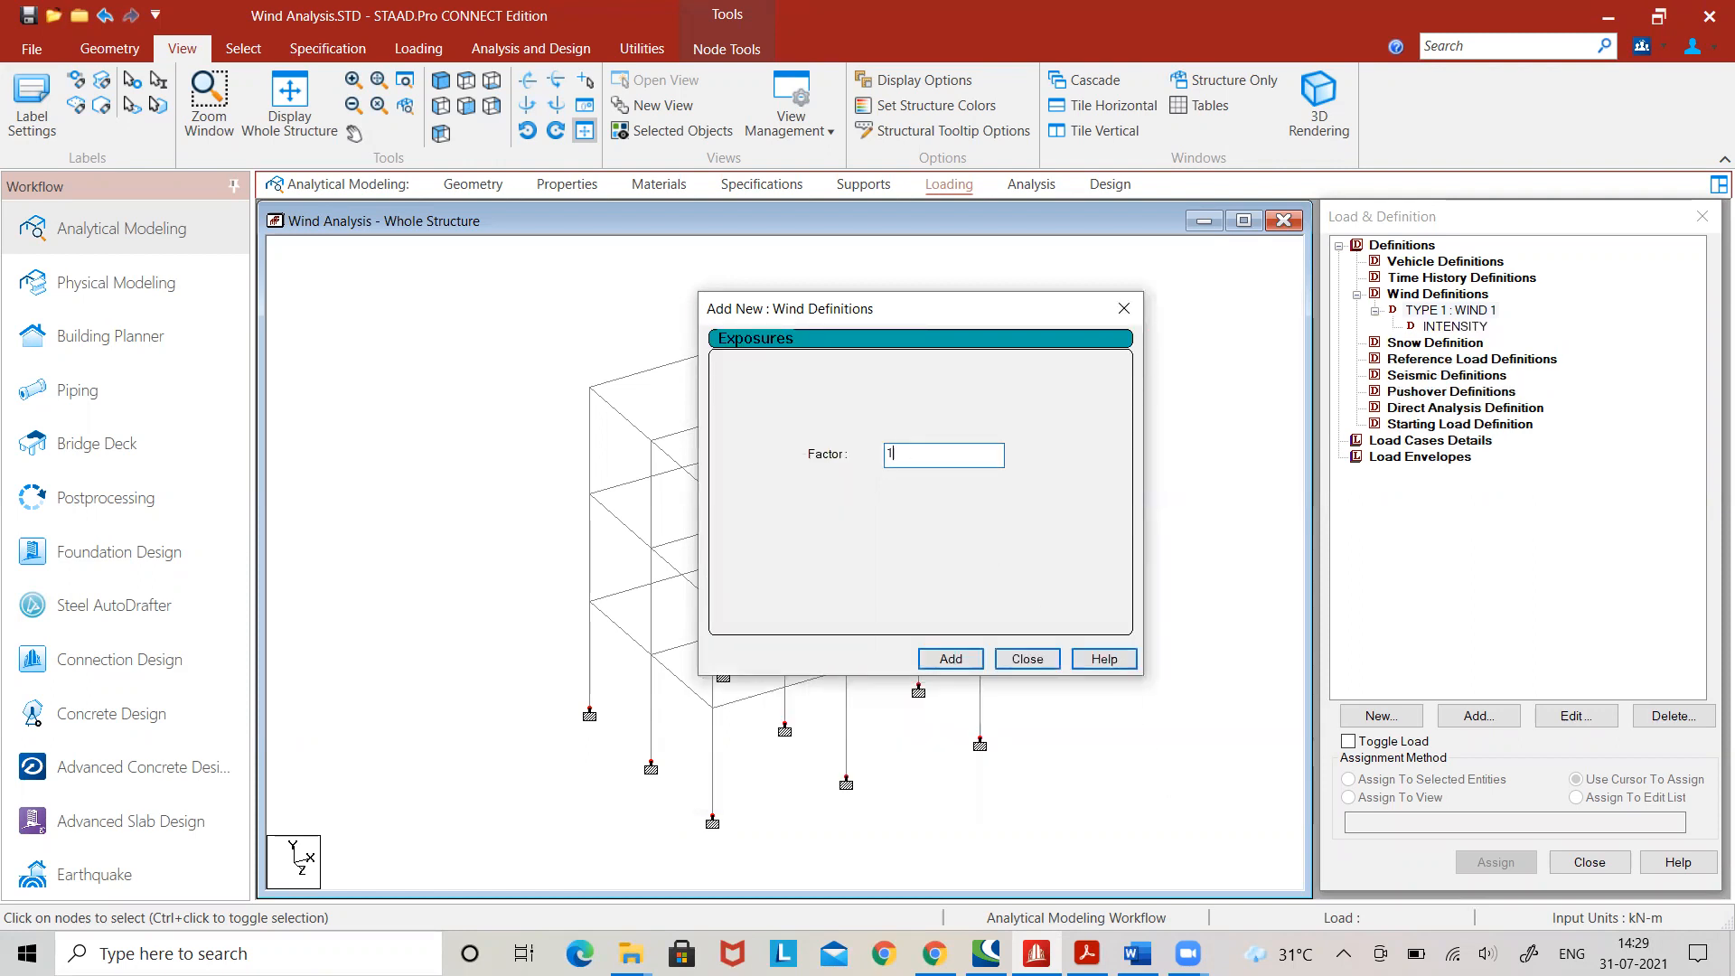
{"action": "left_click", "coordinate": [959, 661]}
{"action": "left_click", "coordinate": [1027, 658]}
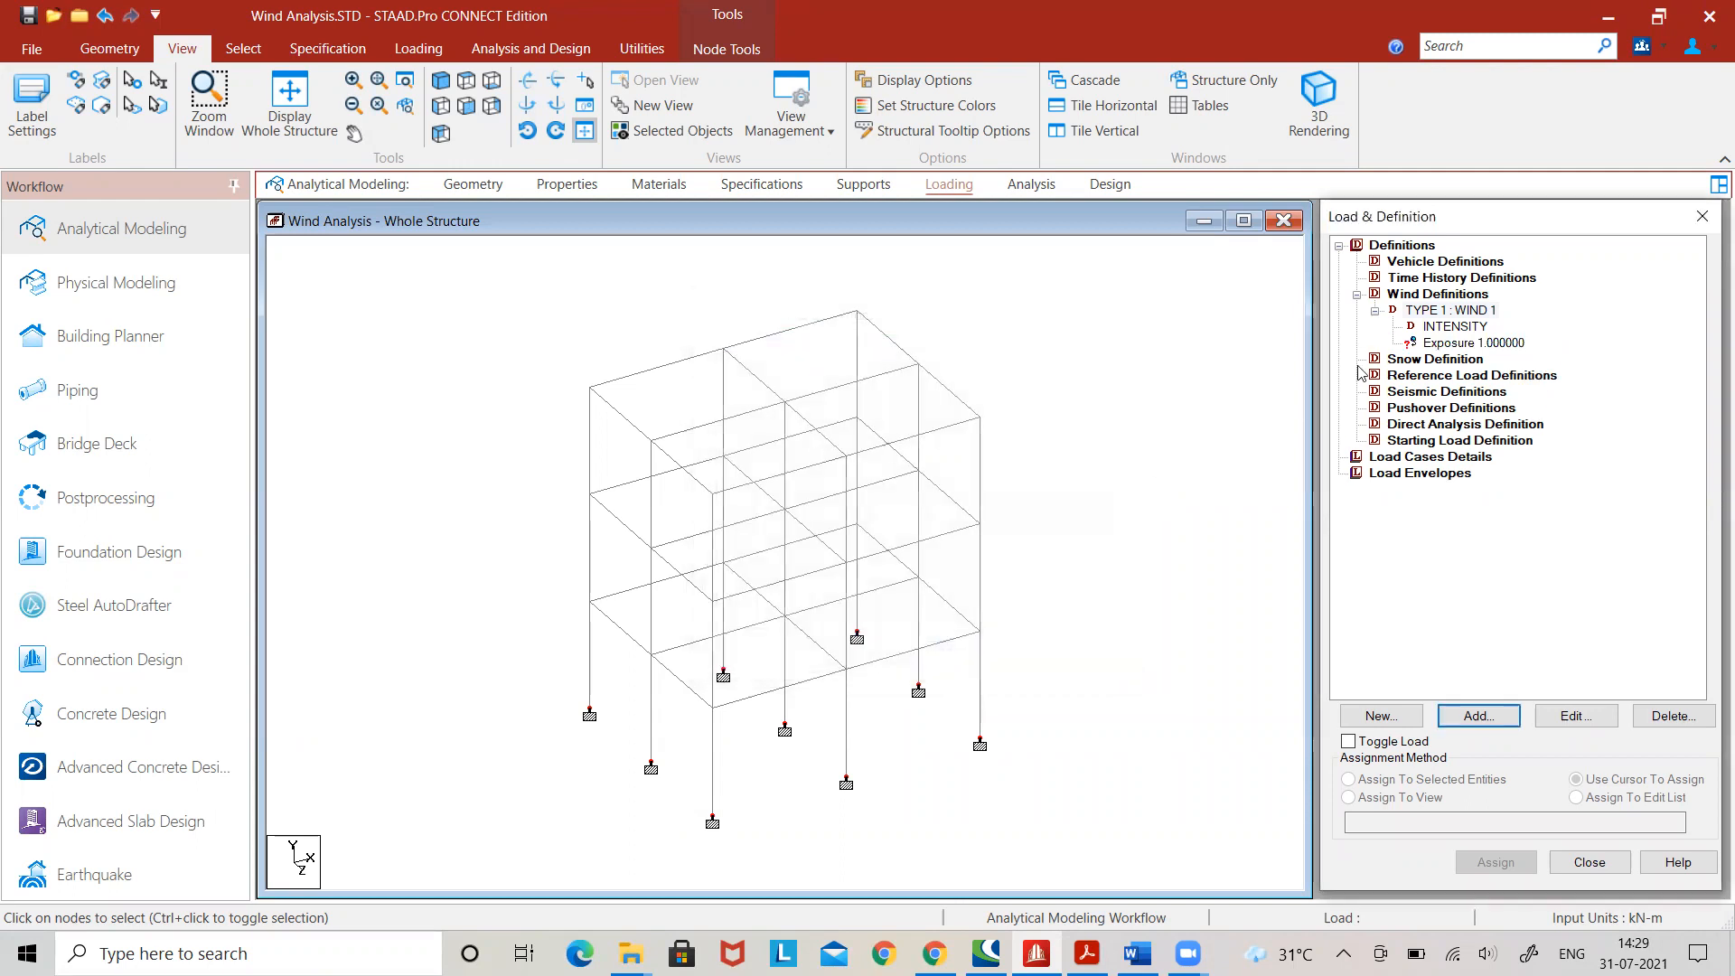
- Assign the exposure to all nodes of the frame using the Assign To View method
{"action": "left_click", "coordinate": [1450, 344]}
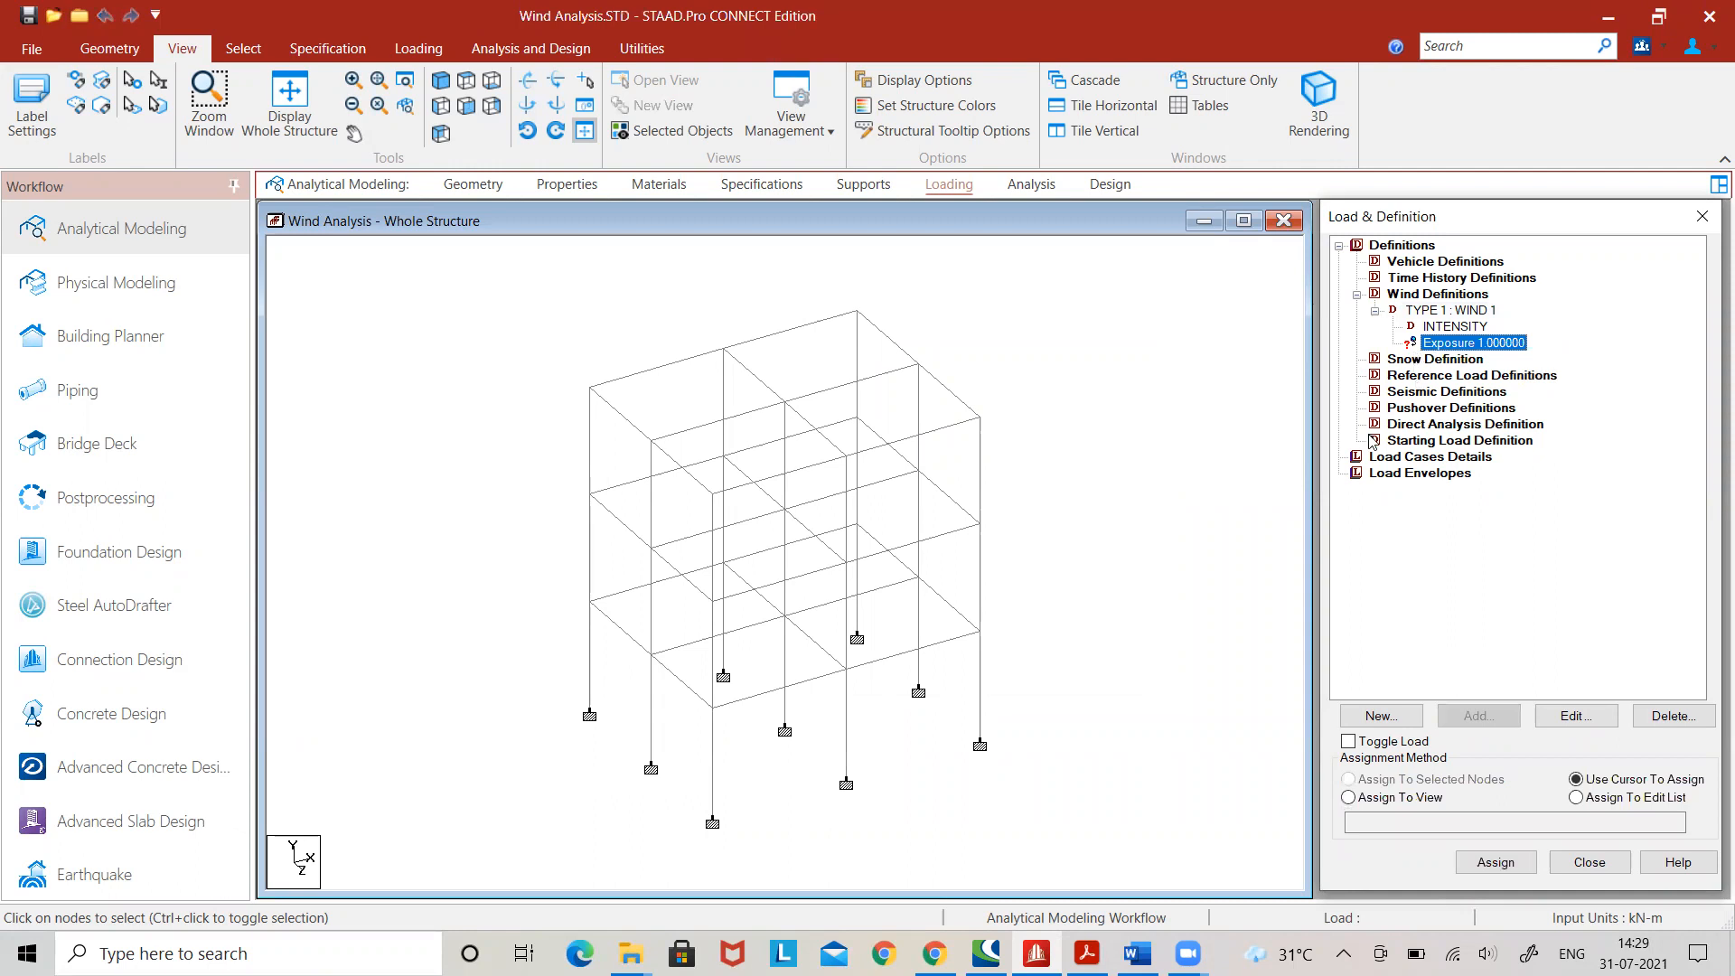
{"action": "left_click", "coordinate": [1388, 802]}
{"action": "left_click", "coordinate": [1495, 862]}
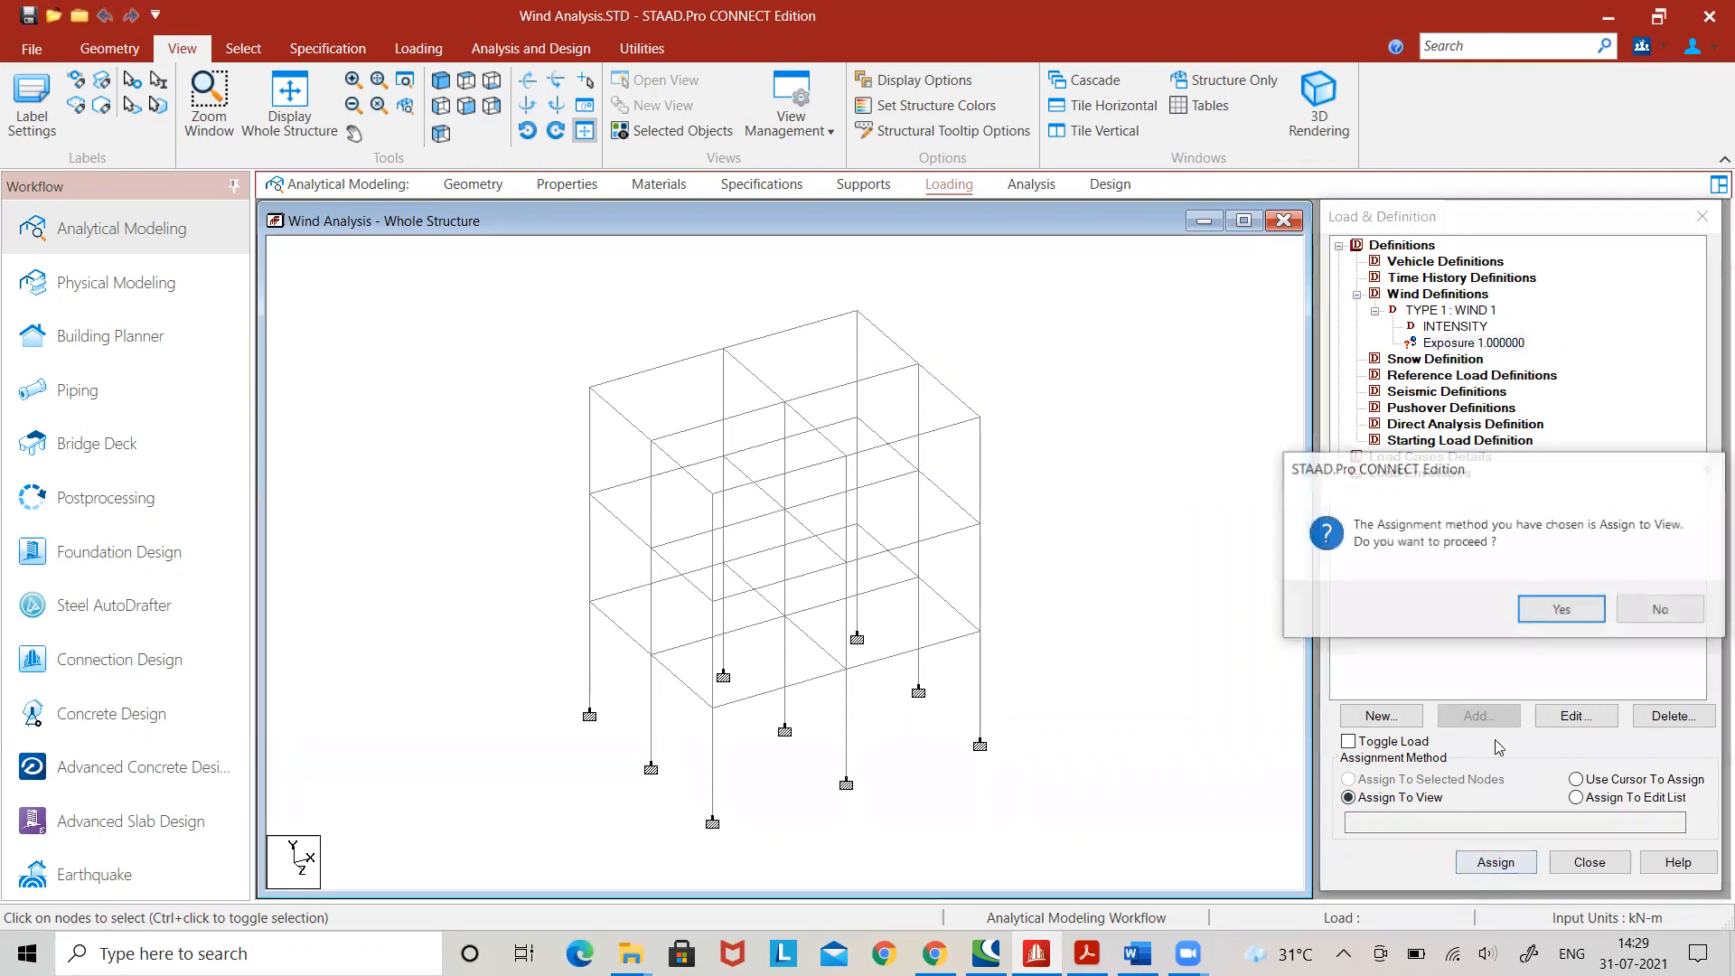
{"action": "left_click", "coordinate": [1562, 608]}
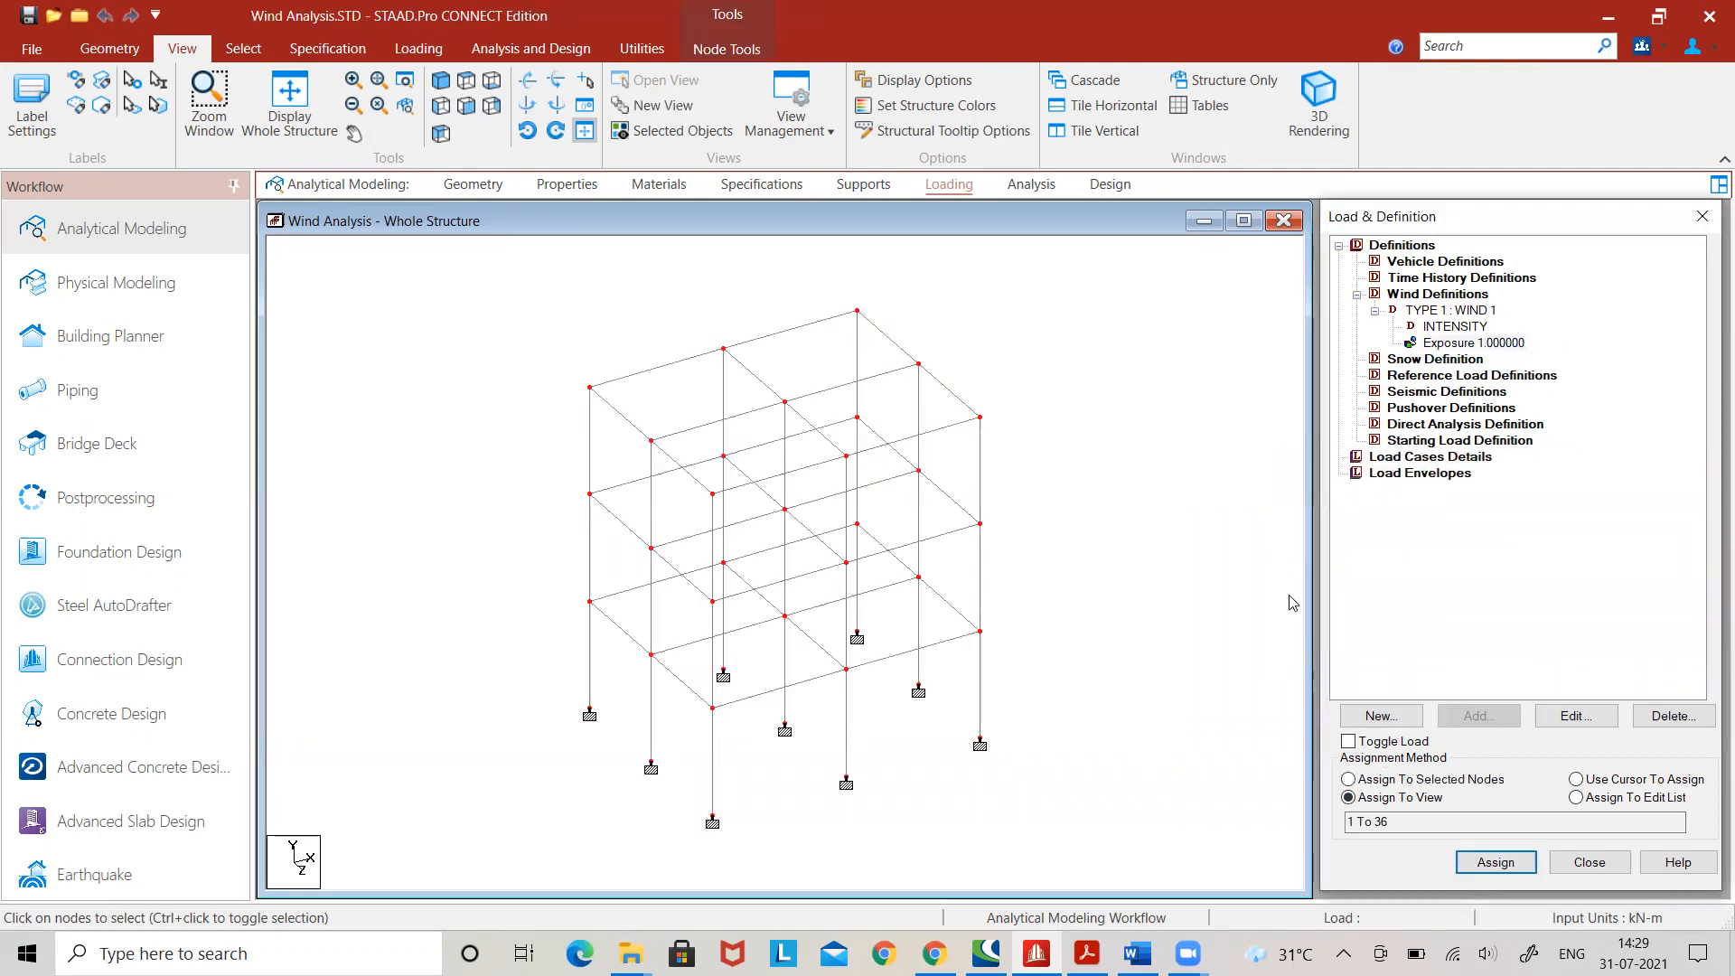
- Add primary load case 1 with loading type Wind and the title WL - X
{"action": "left_click", "coordinate": [1405, 458]}
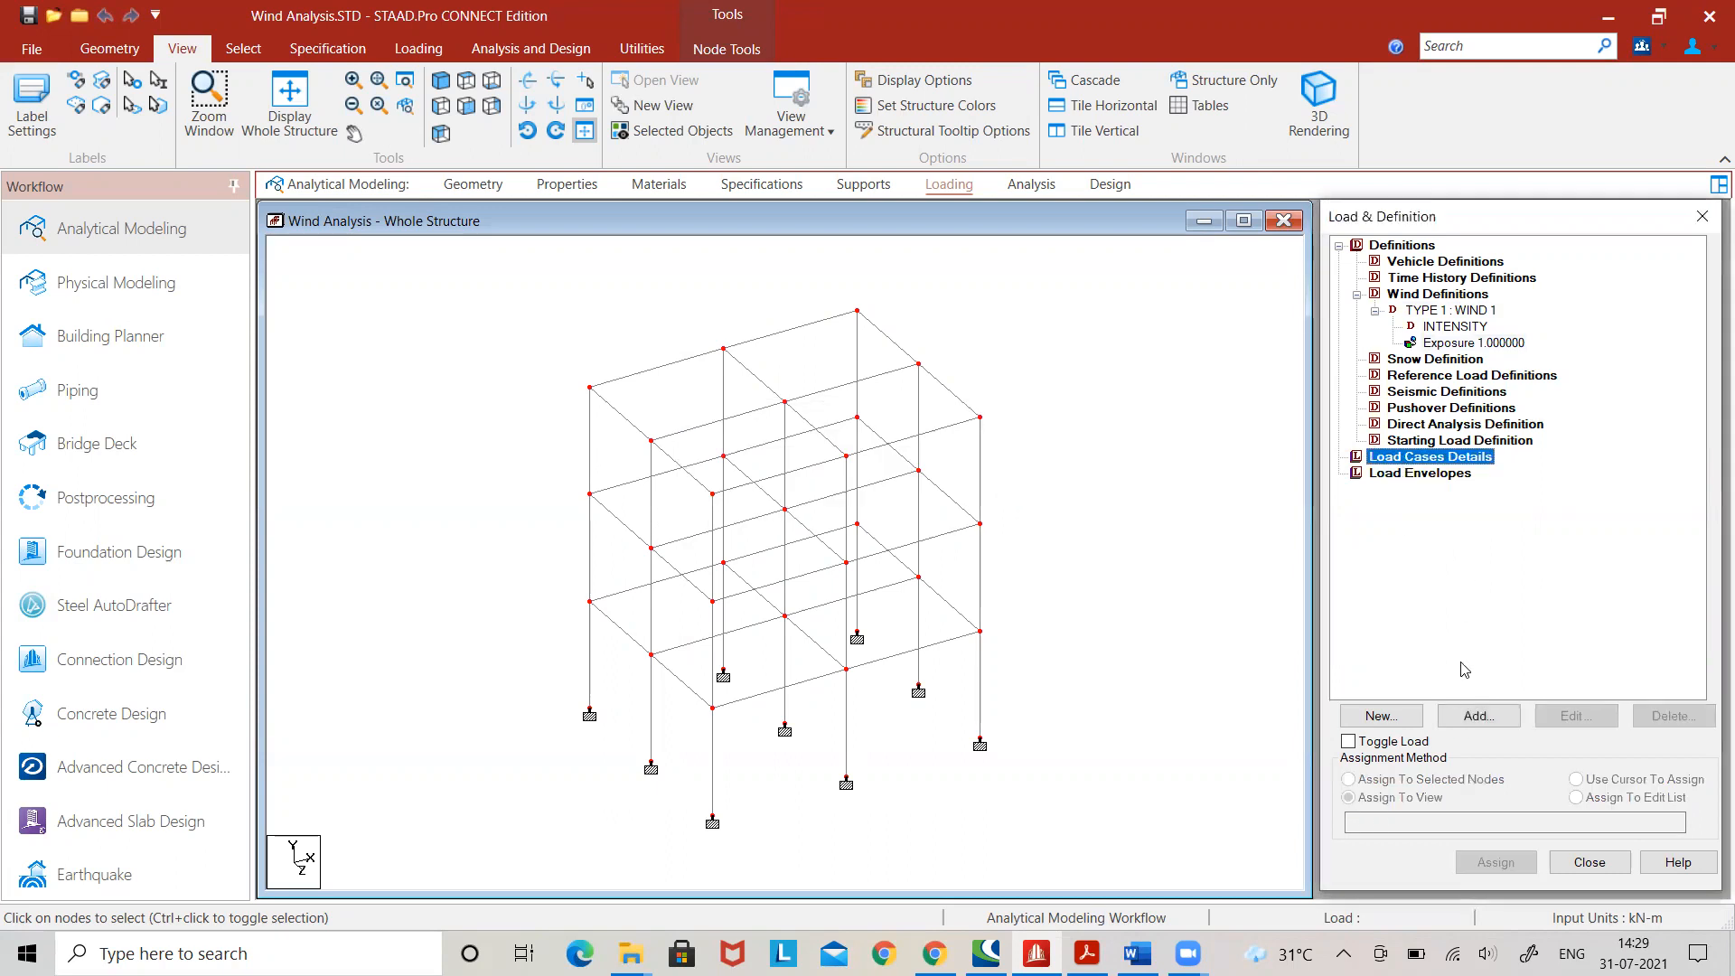
{"action": "left_click", "coordinate": [1478, 716]}
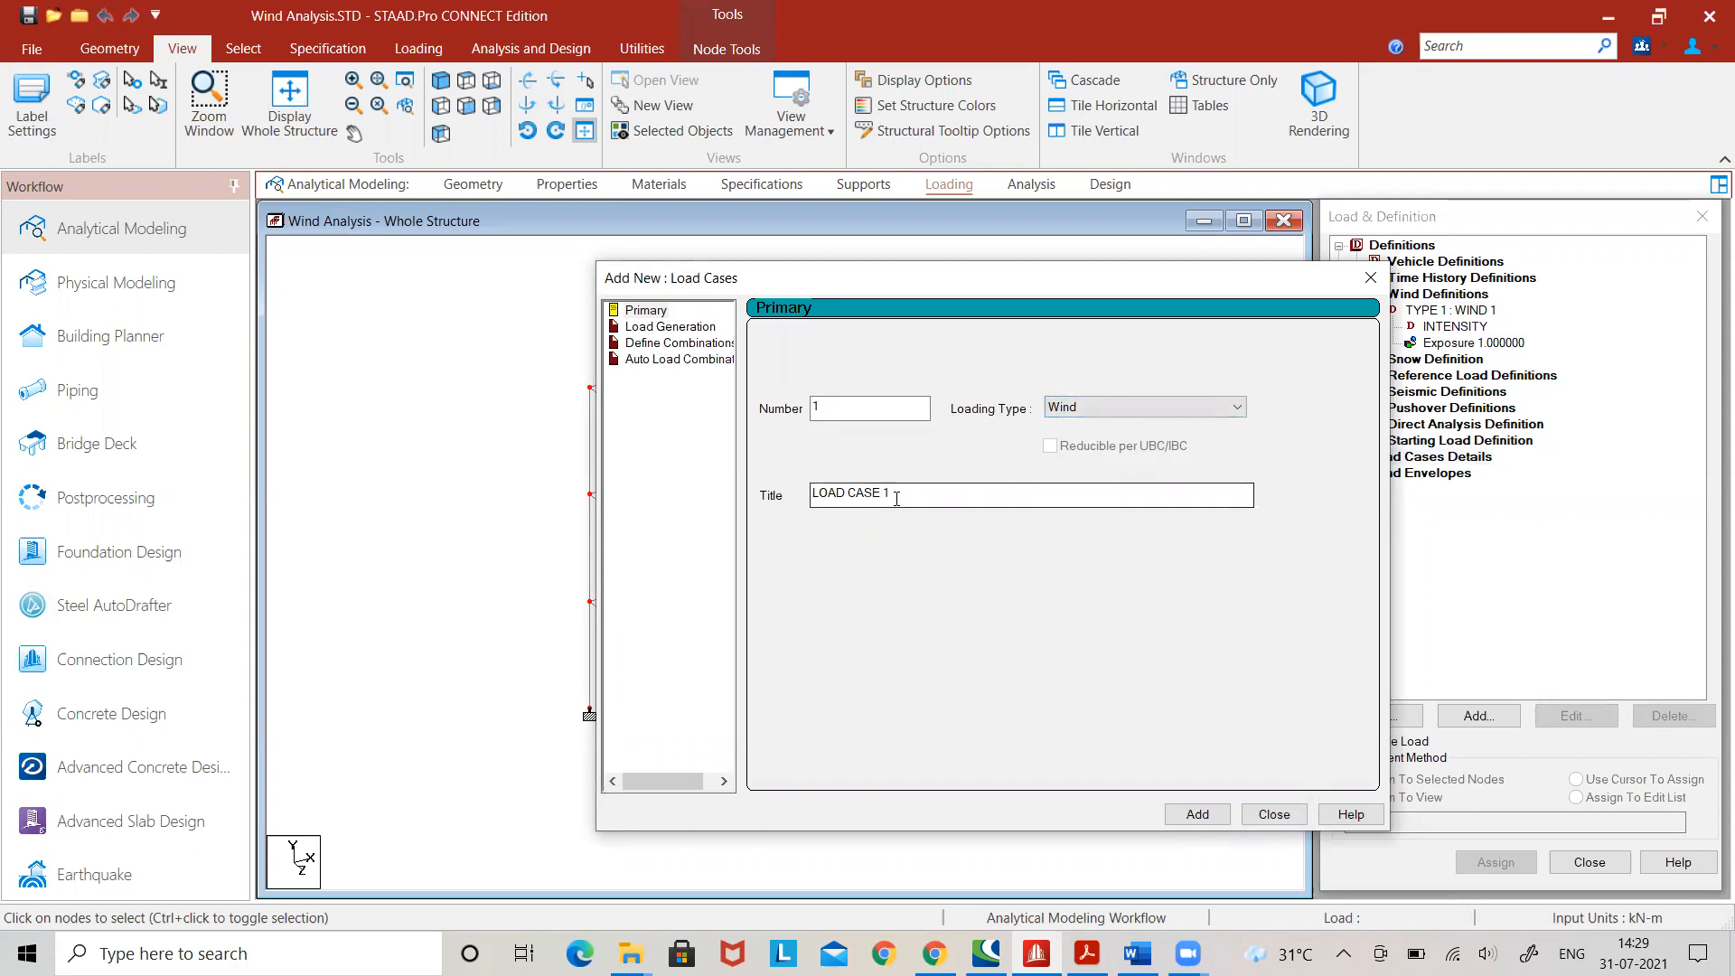
{"action": "left_click_drag", "start_coordinate": [886, 494], "coordinate": [783, 495]}
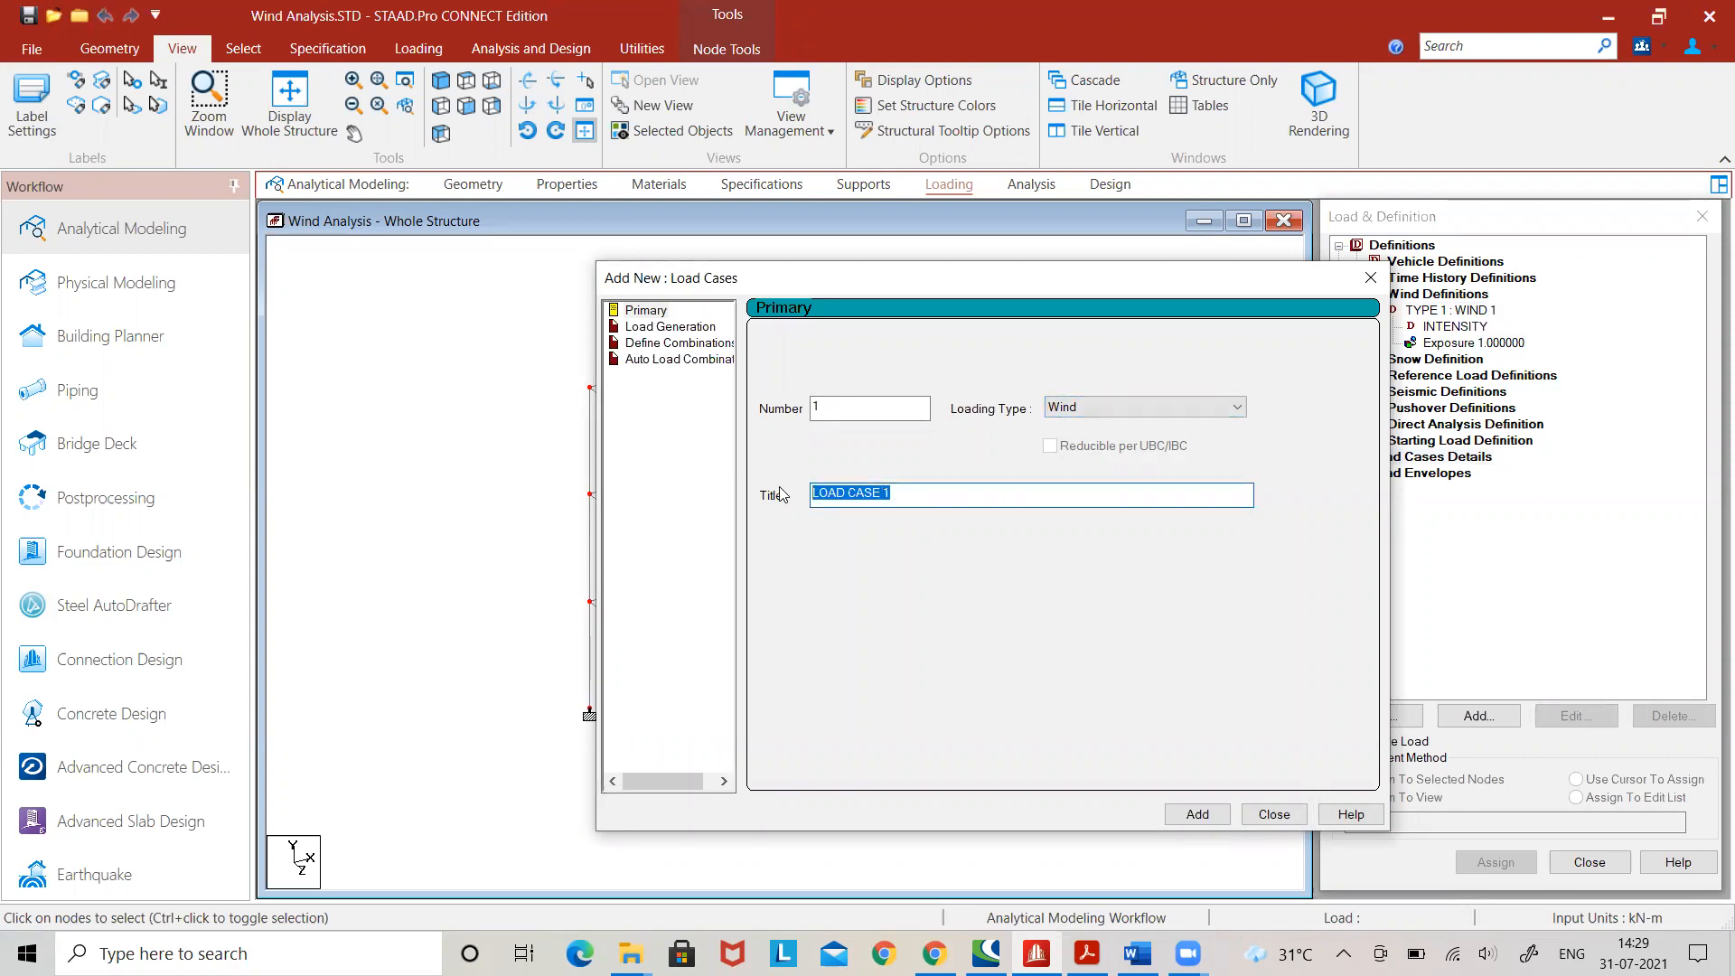
{"action": "type", "text": "WL - X"}
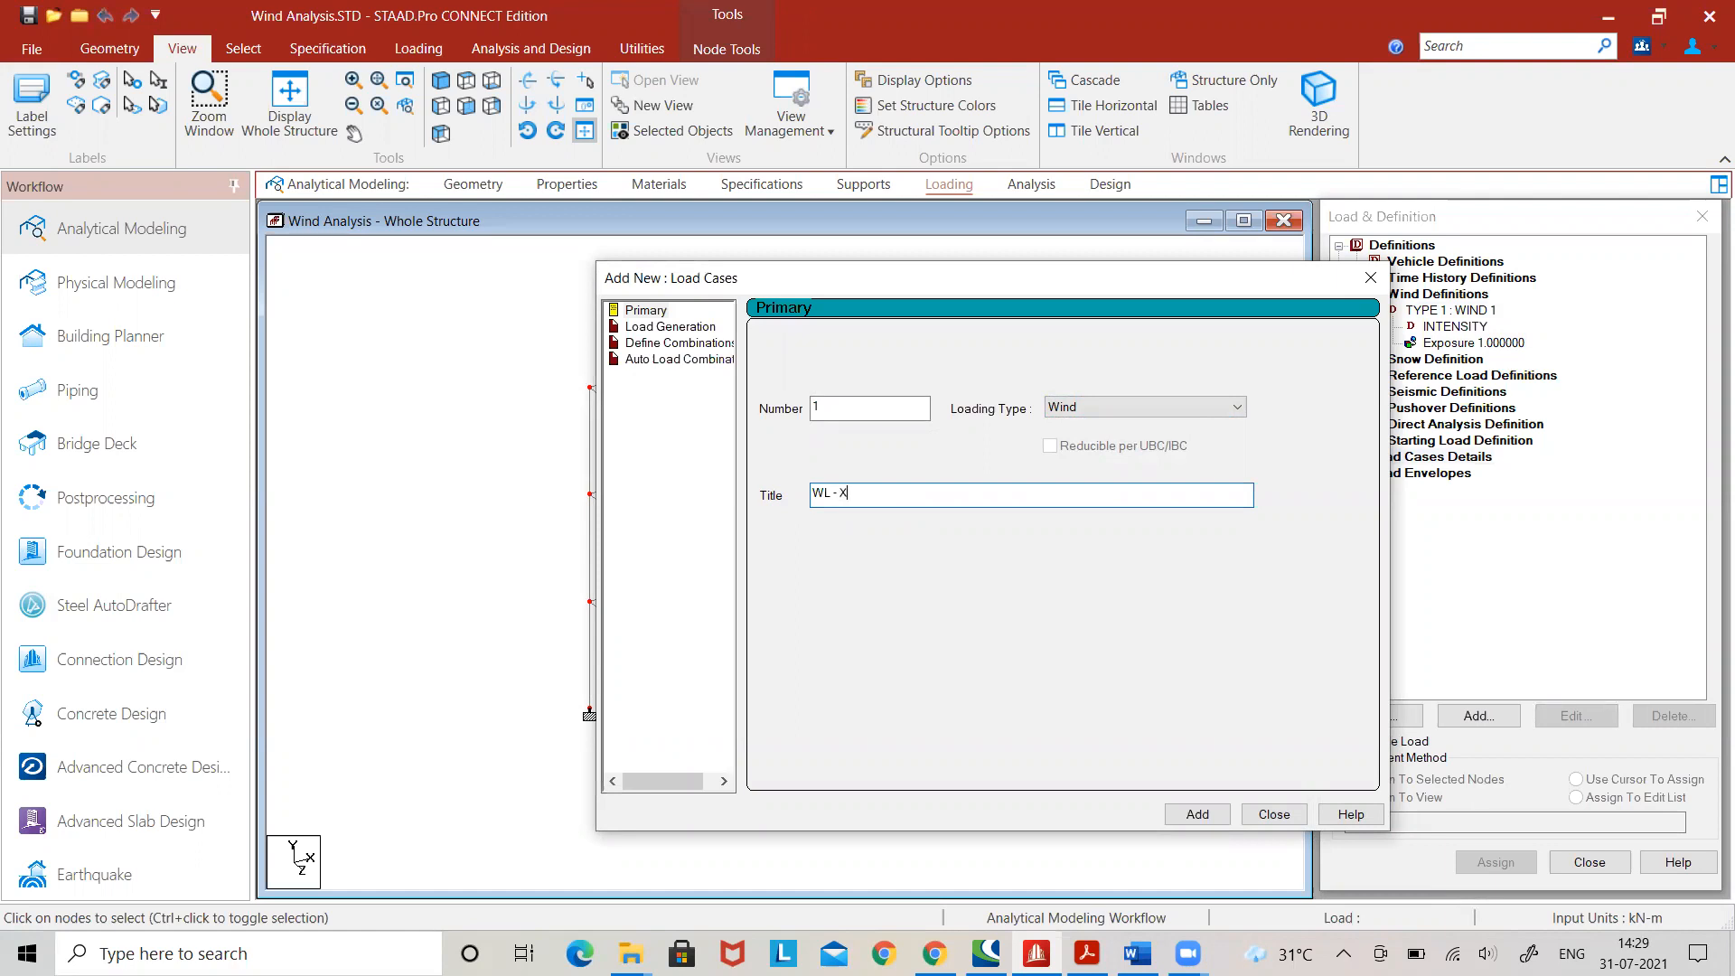
{"action": "left_click", "coordinate": [1179, 815]}
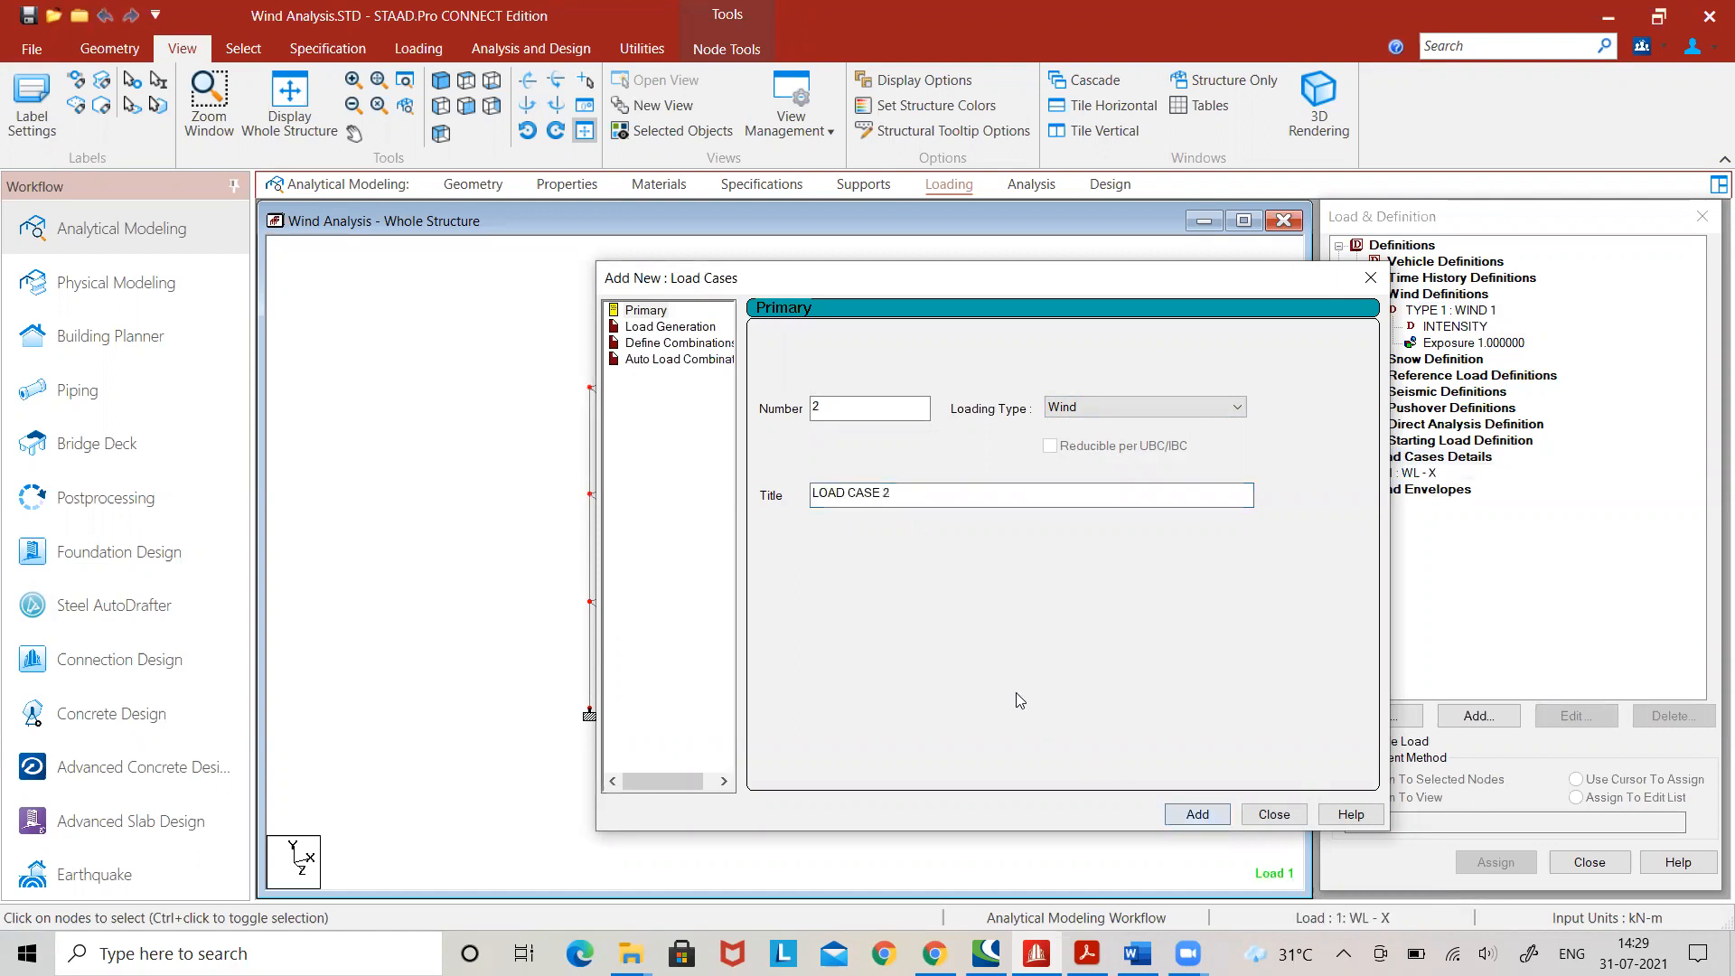
{"action": "left_click", "coordinate": [1274, 814]}
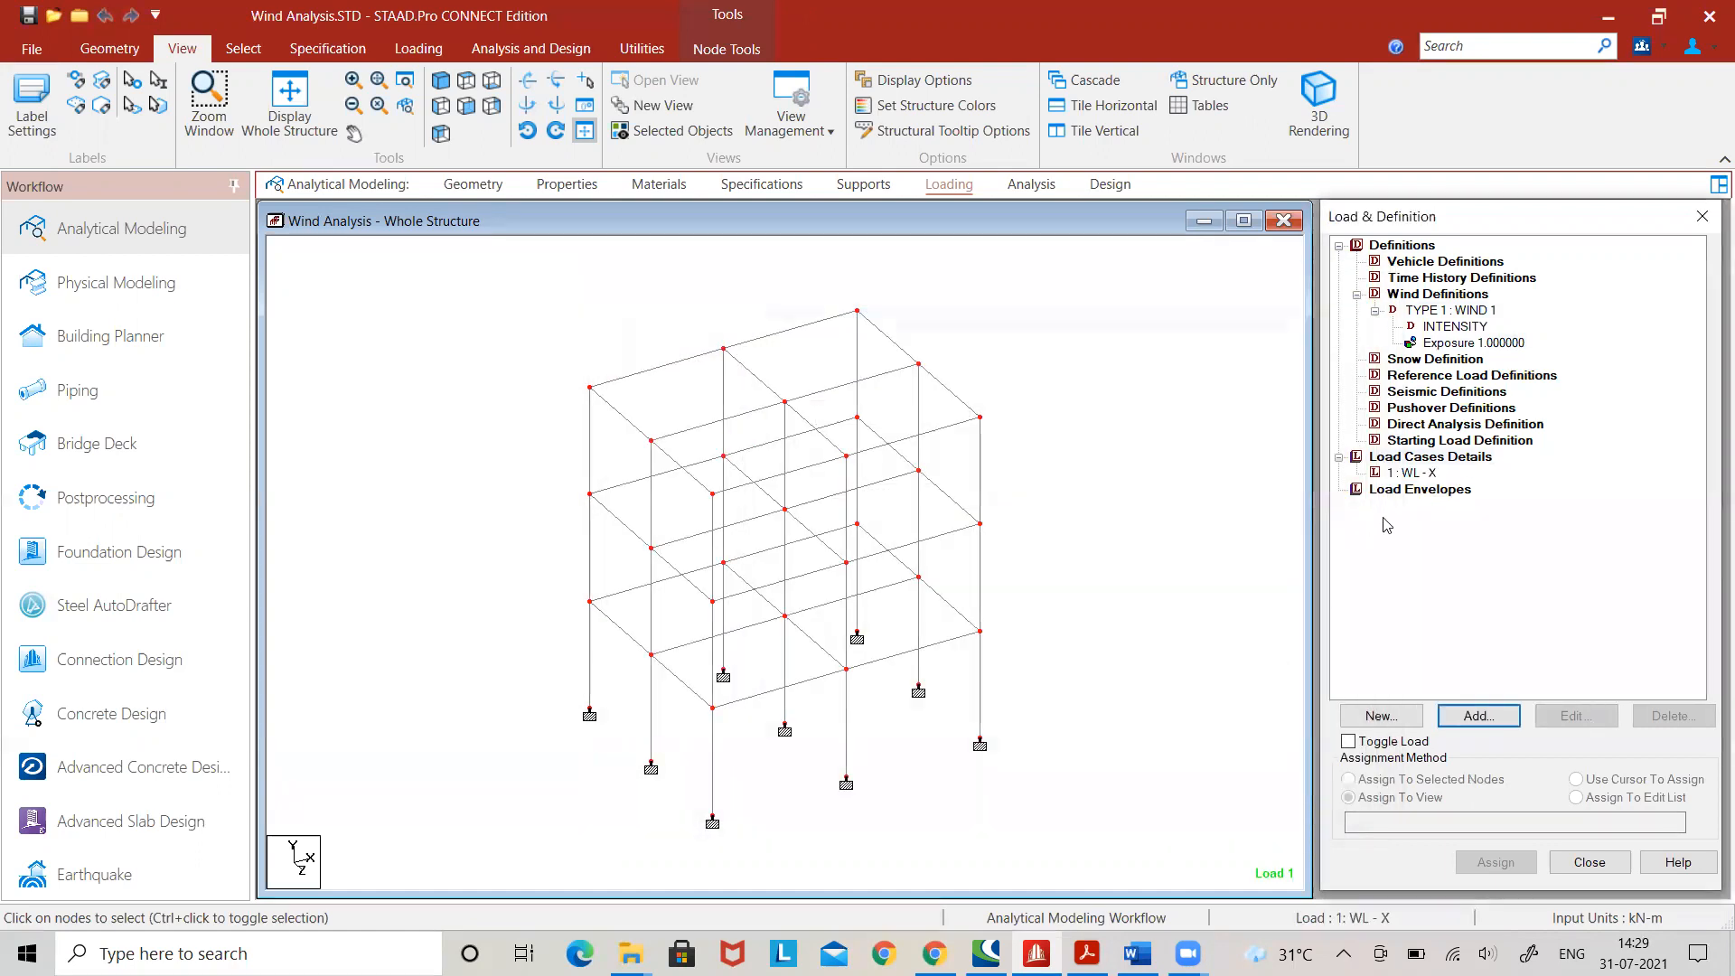
- Add a type 1 wind load to load case WL - X on the X windward face with factor 0.8, checking the loading convention
{"action": "left_click", "coordinate": [1416, 477]}
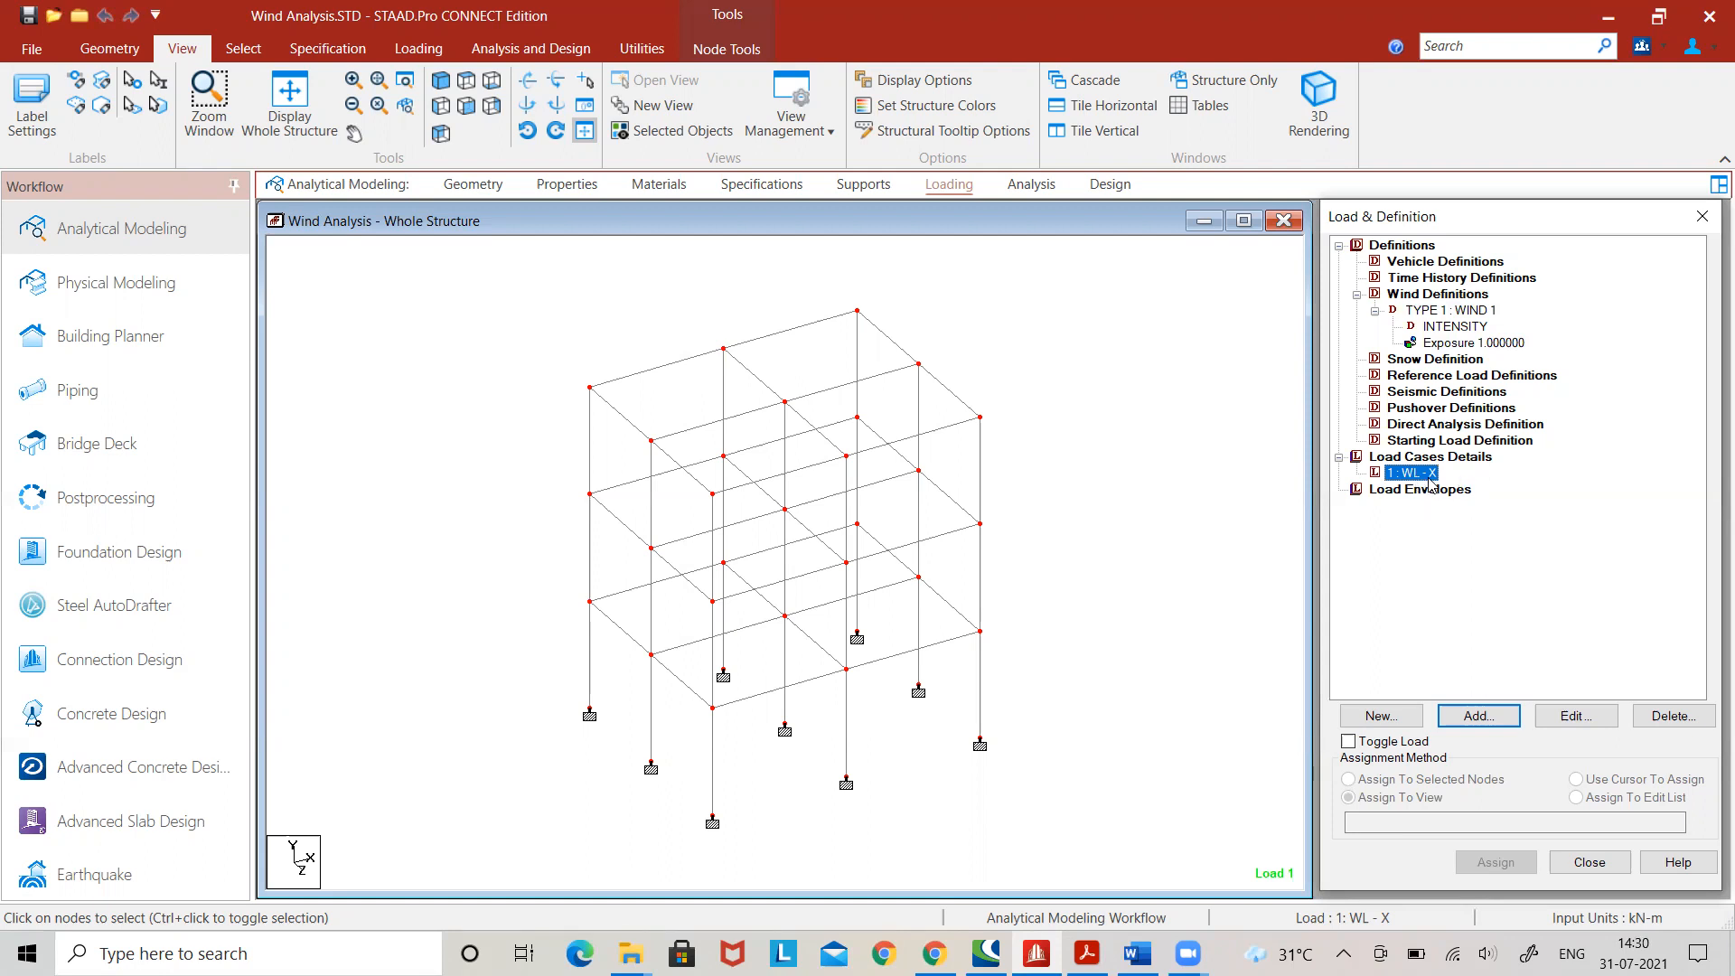
{"action": "left_click", "coordinate": [1478, 715]}
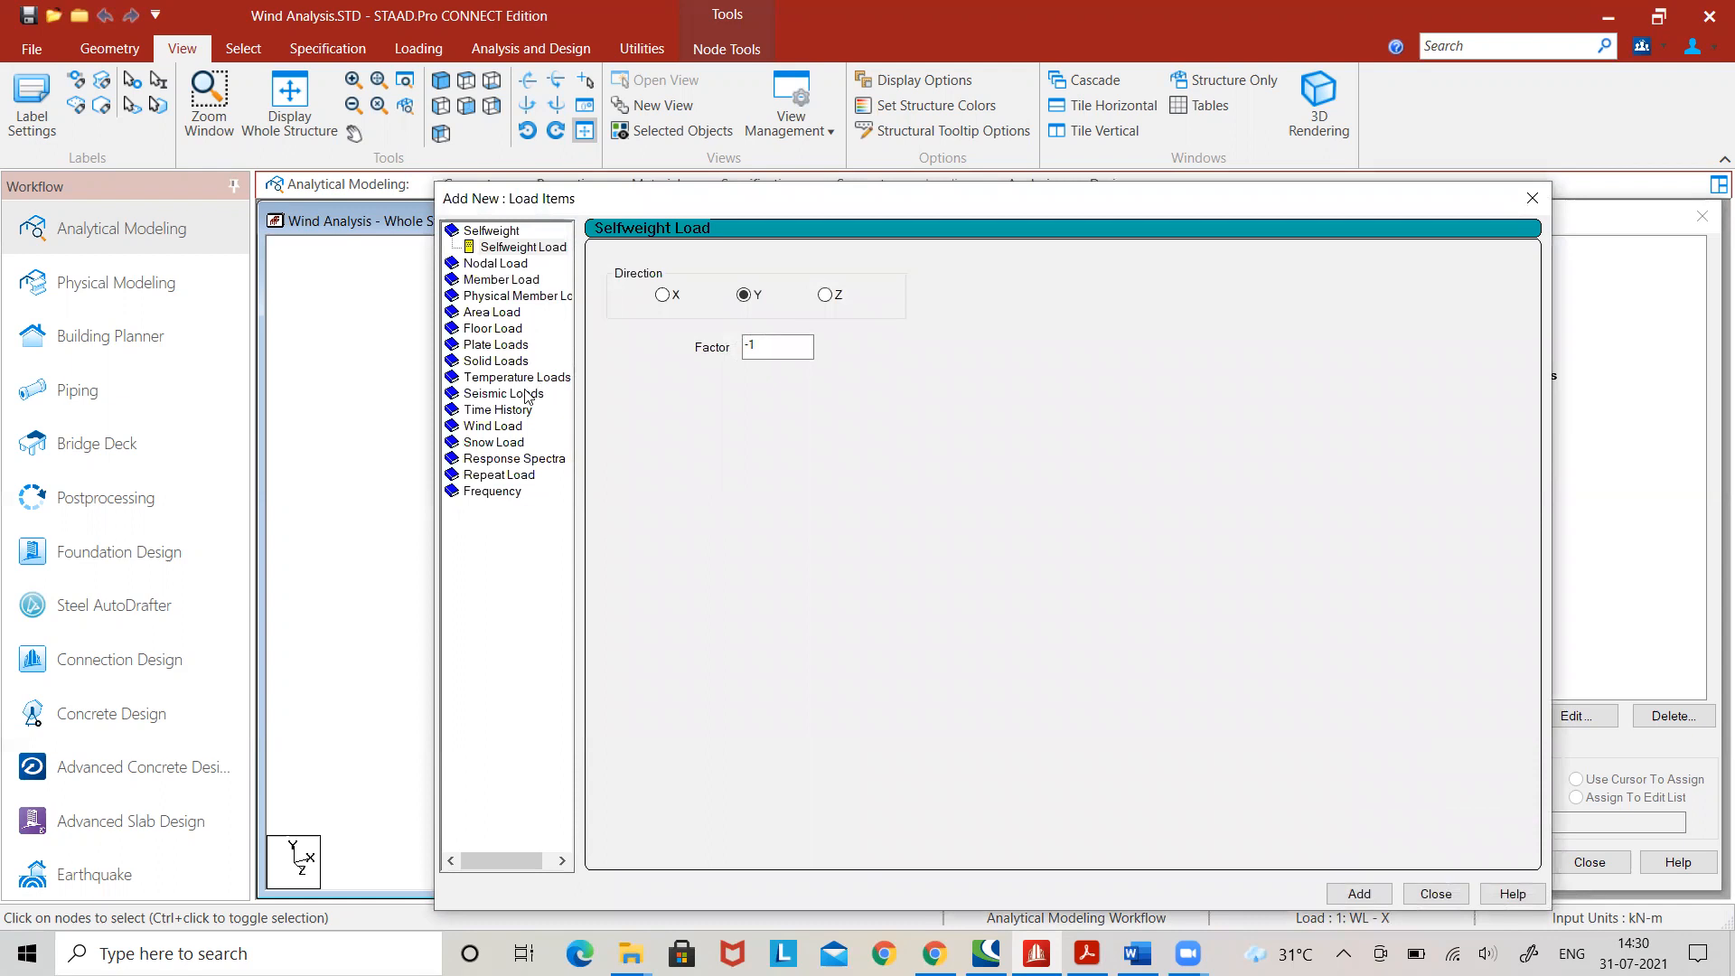
{"action": "left_click", "coordinate": [502, 428]}
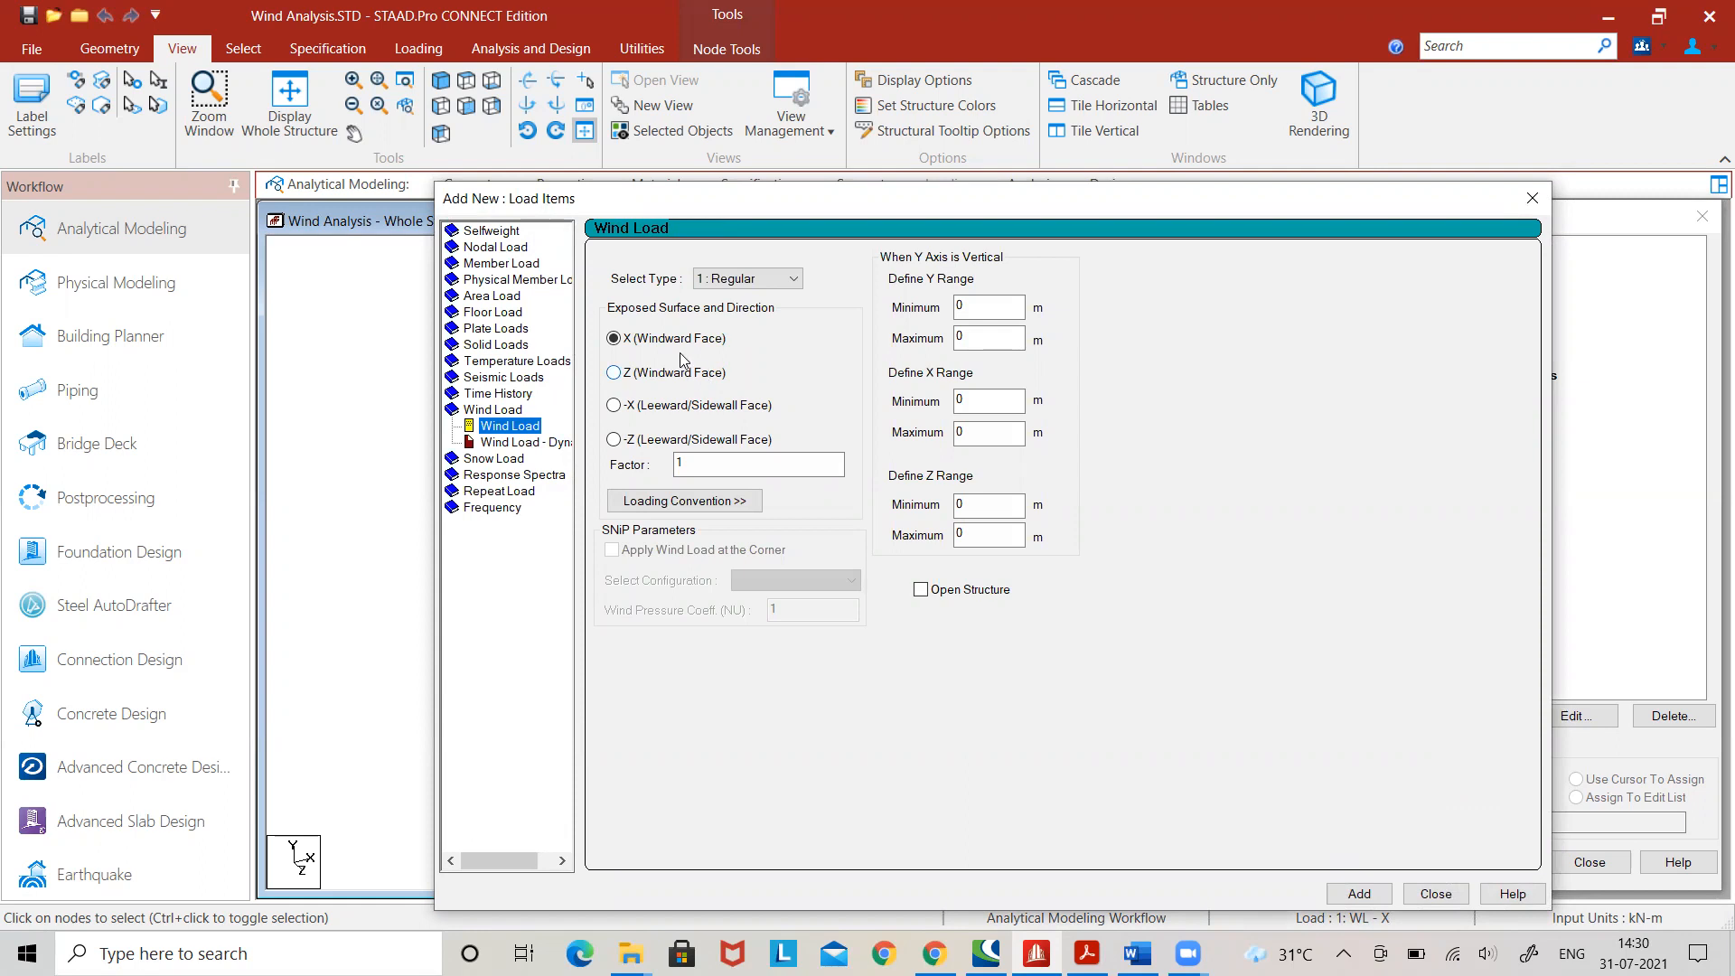
{"action": "left_click", "coordinate": [740, 282]}
{"action": "left_click", "coordinate": [739, 298]}
{"action": "double_click", "coordinate": [699, 459]}
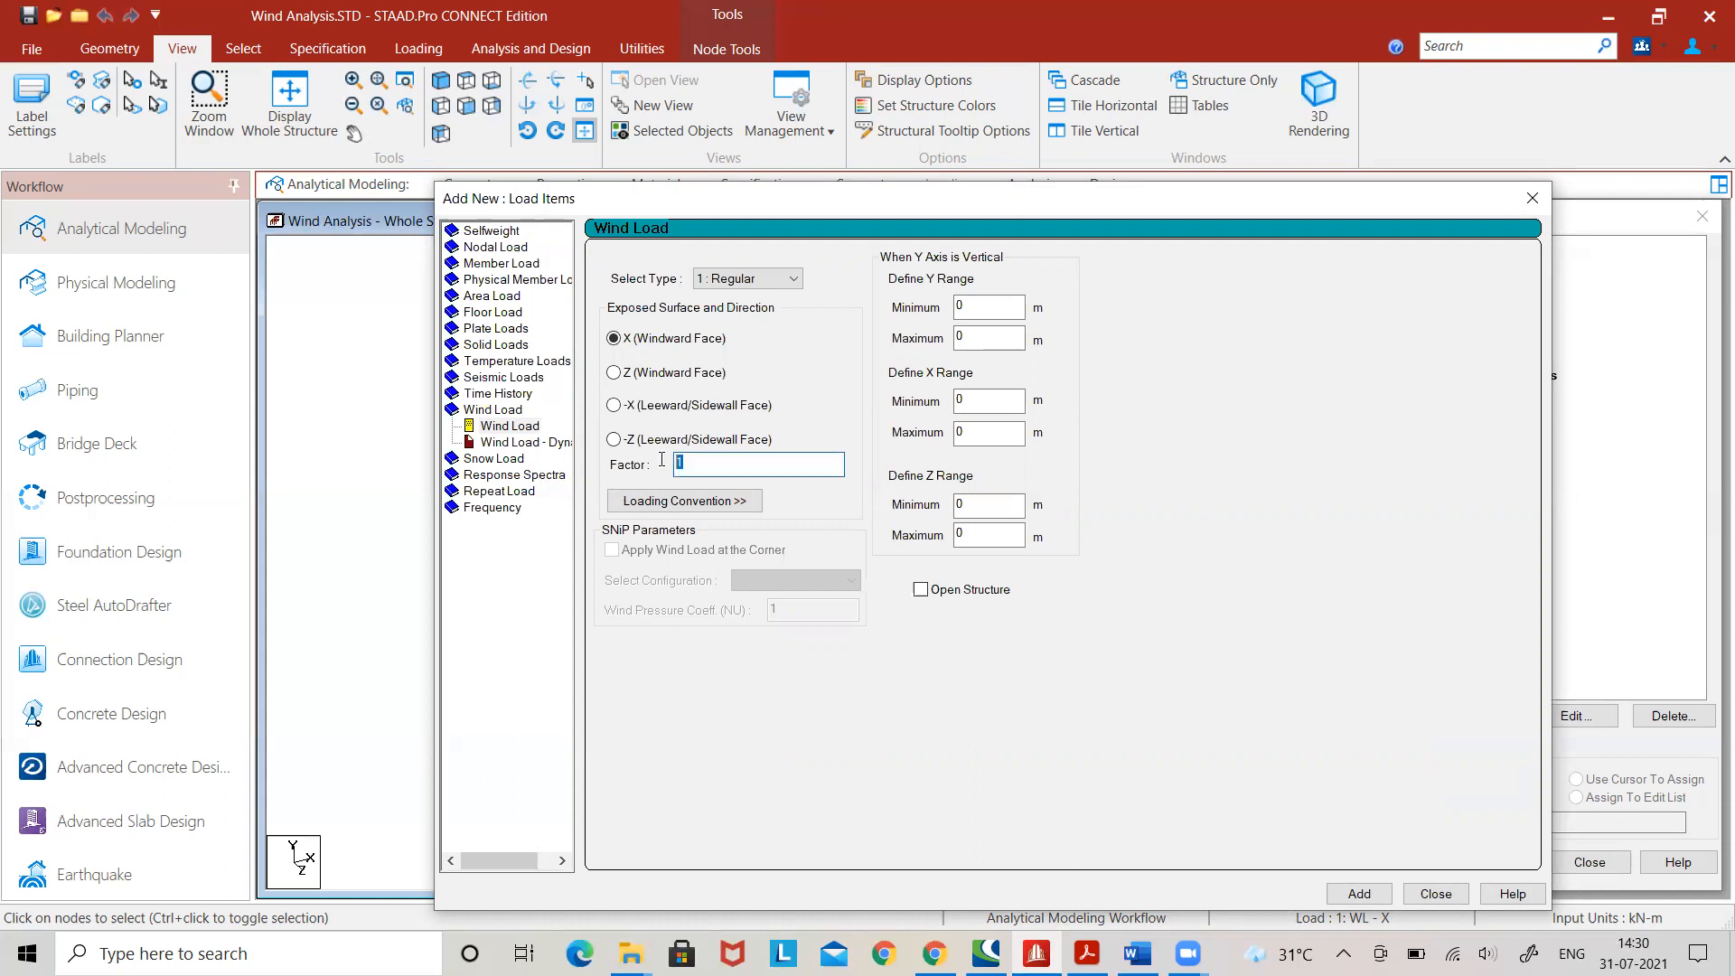
{"action": "type", "text": "0.8"}
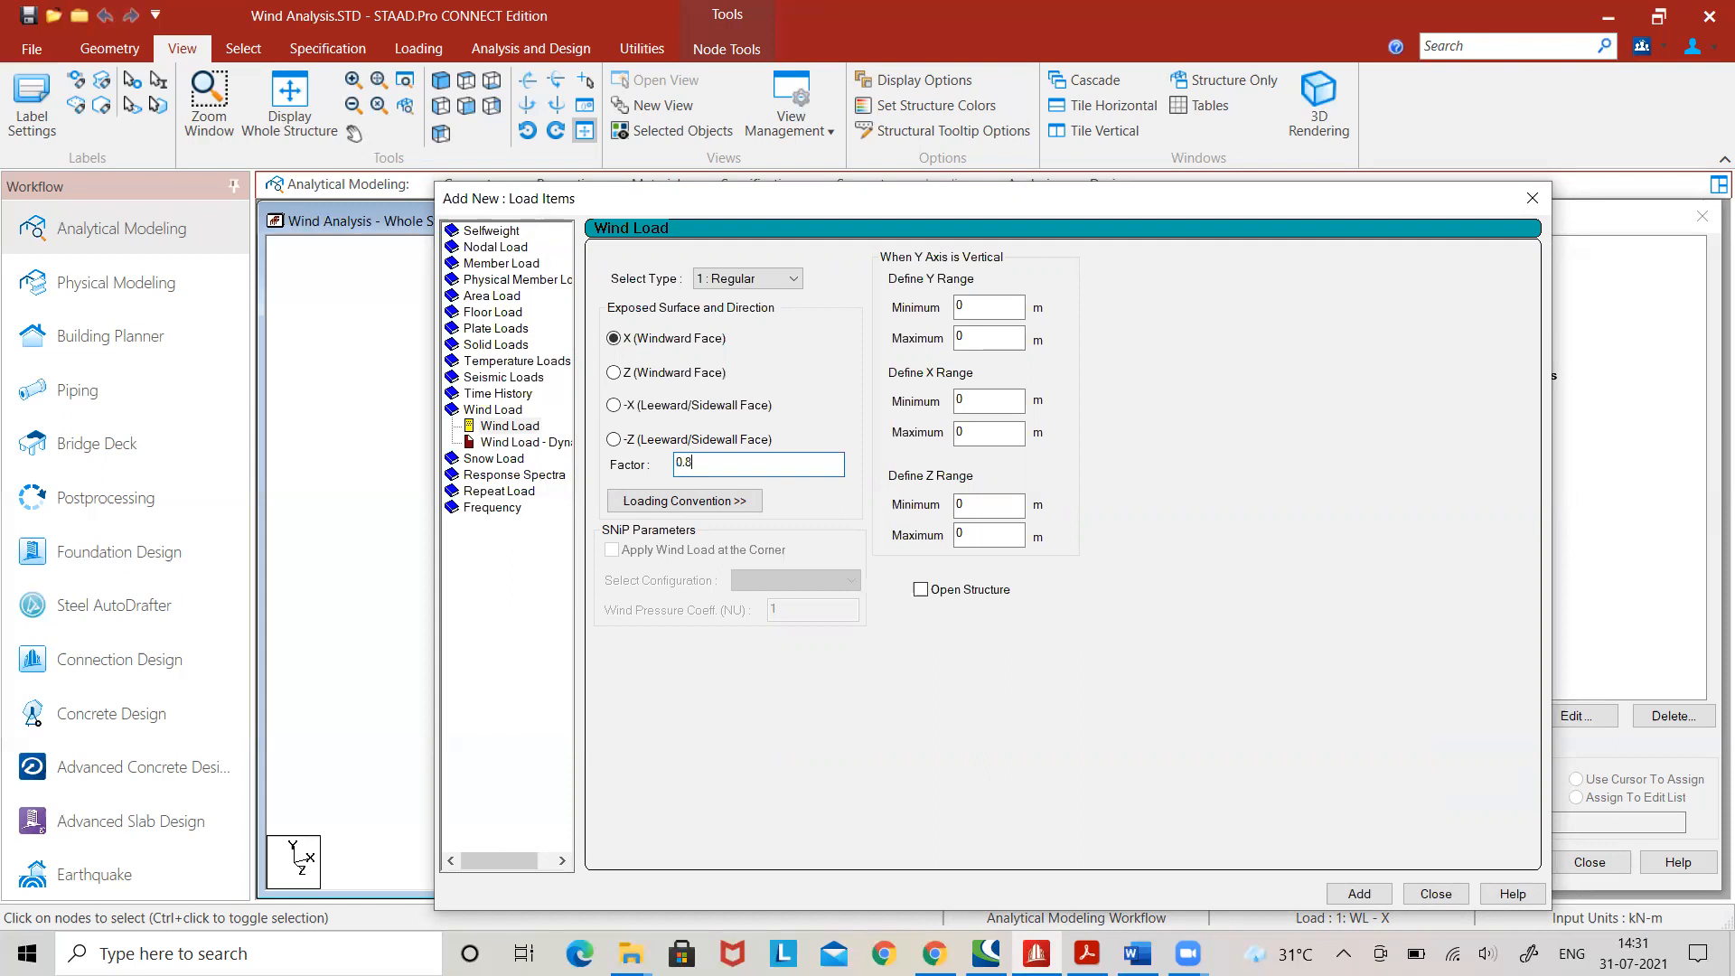
{"action": "left_click", "coordinate": [739, 503]}
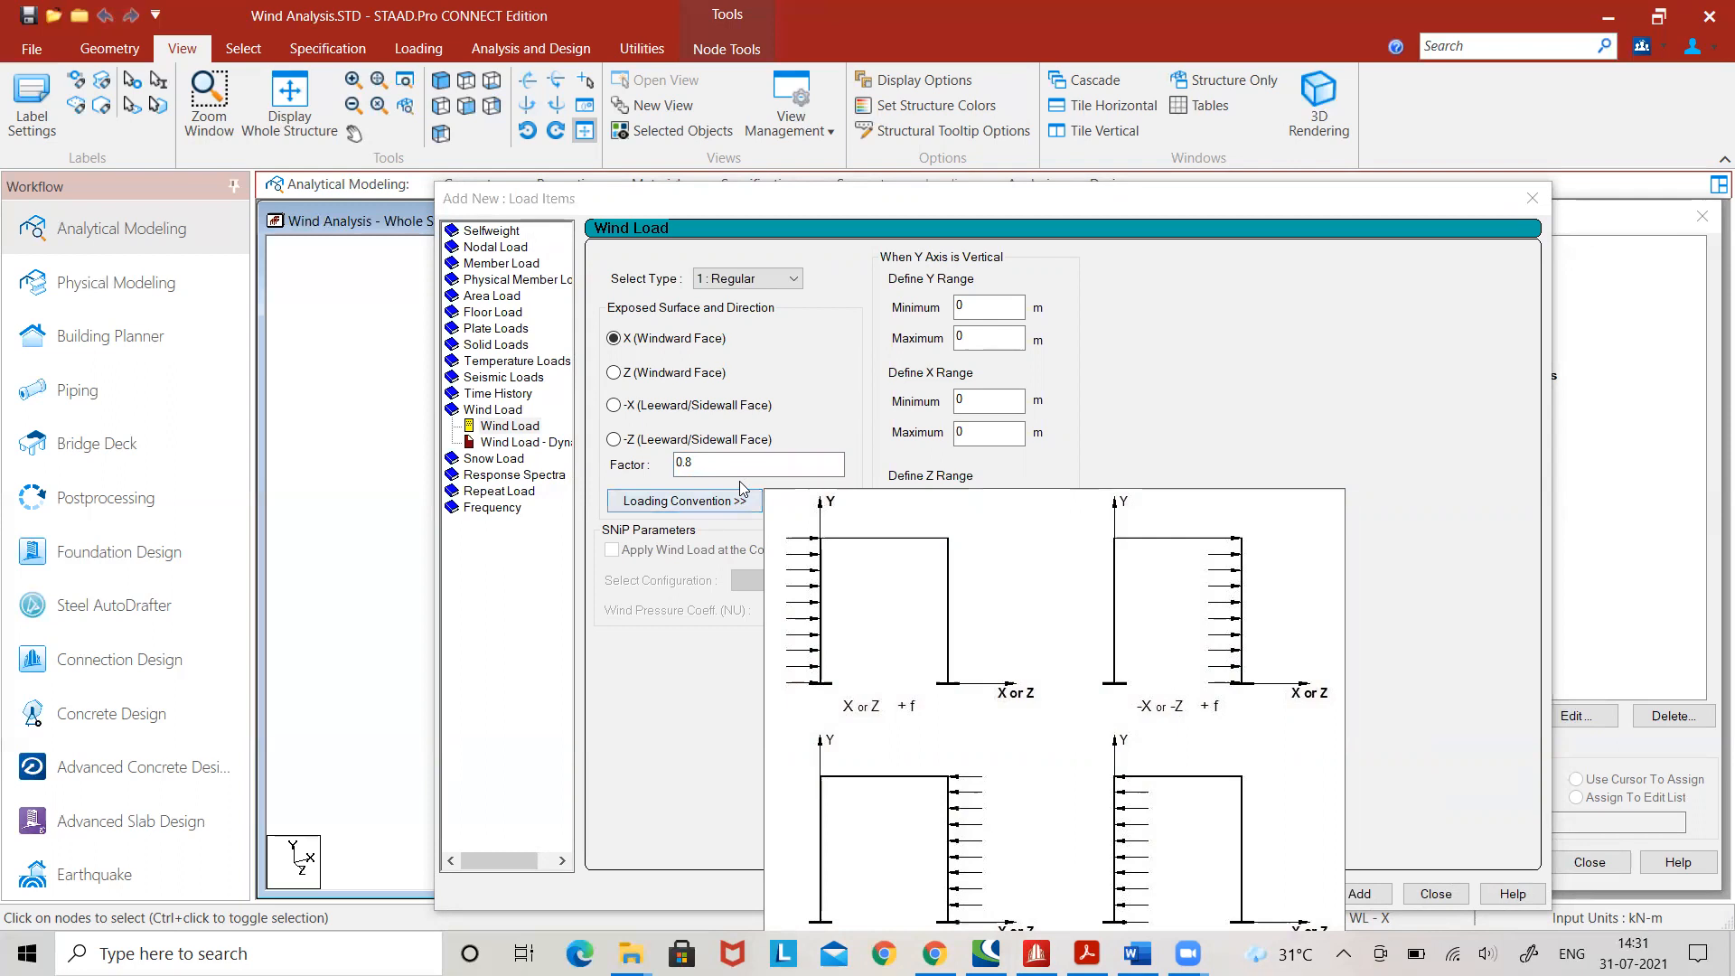
{"action": "left_click", "coordinate": [701, 459]}
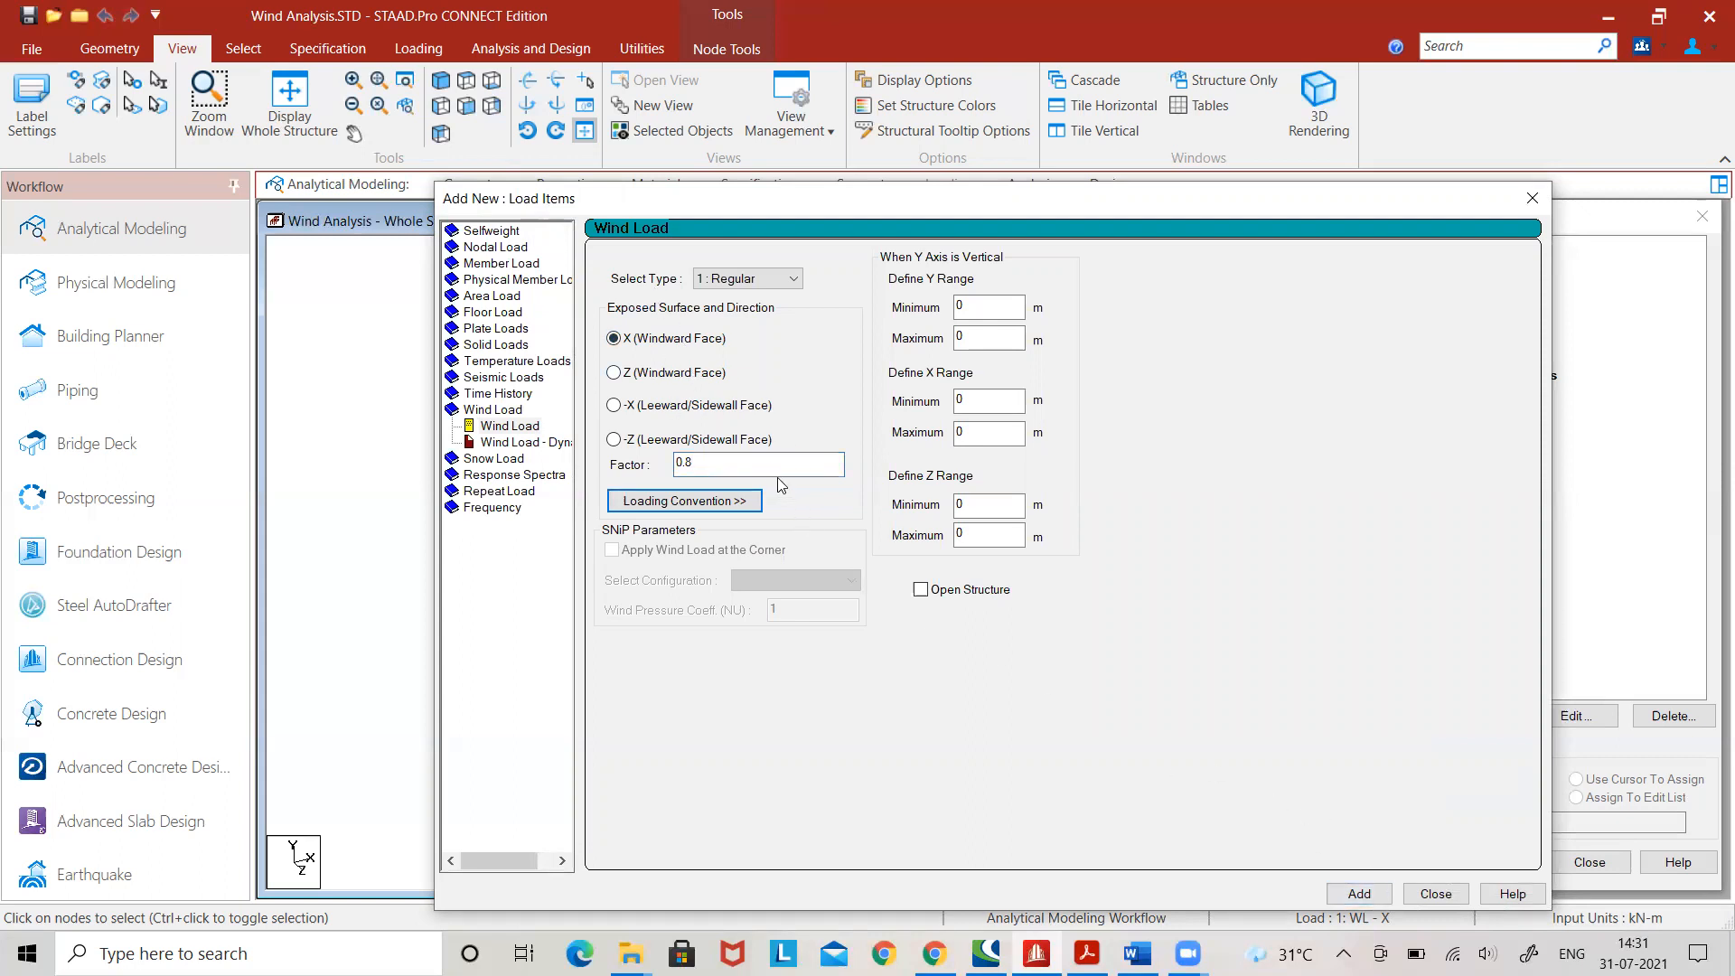
- Add a -X leeward face wind load with factor 0.4 to the same load case, and select the X windward load for display
{"action": "left_click", "coordinate": [614, 405]}
{"action": "left_click_drag", "start_coordinate": [713, 464], "coordinate": [664, 464]}
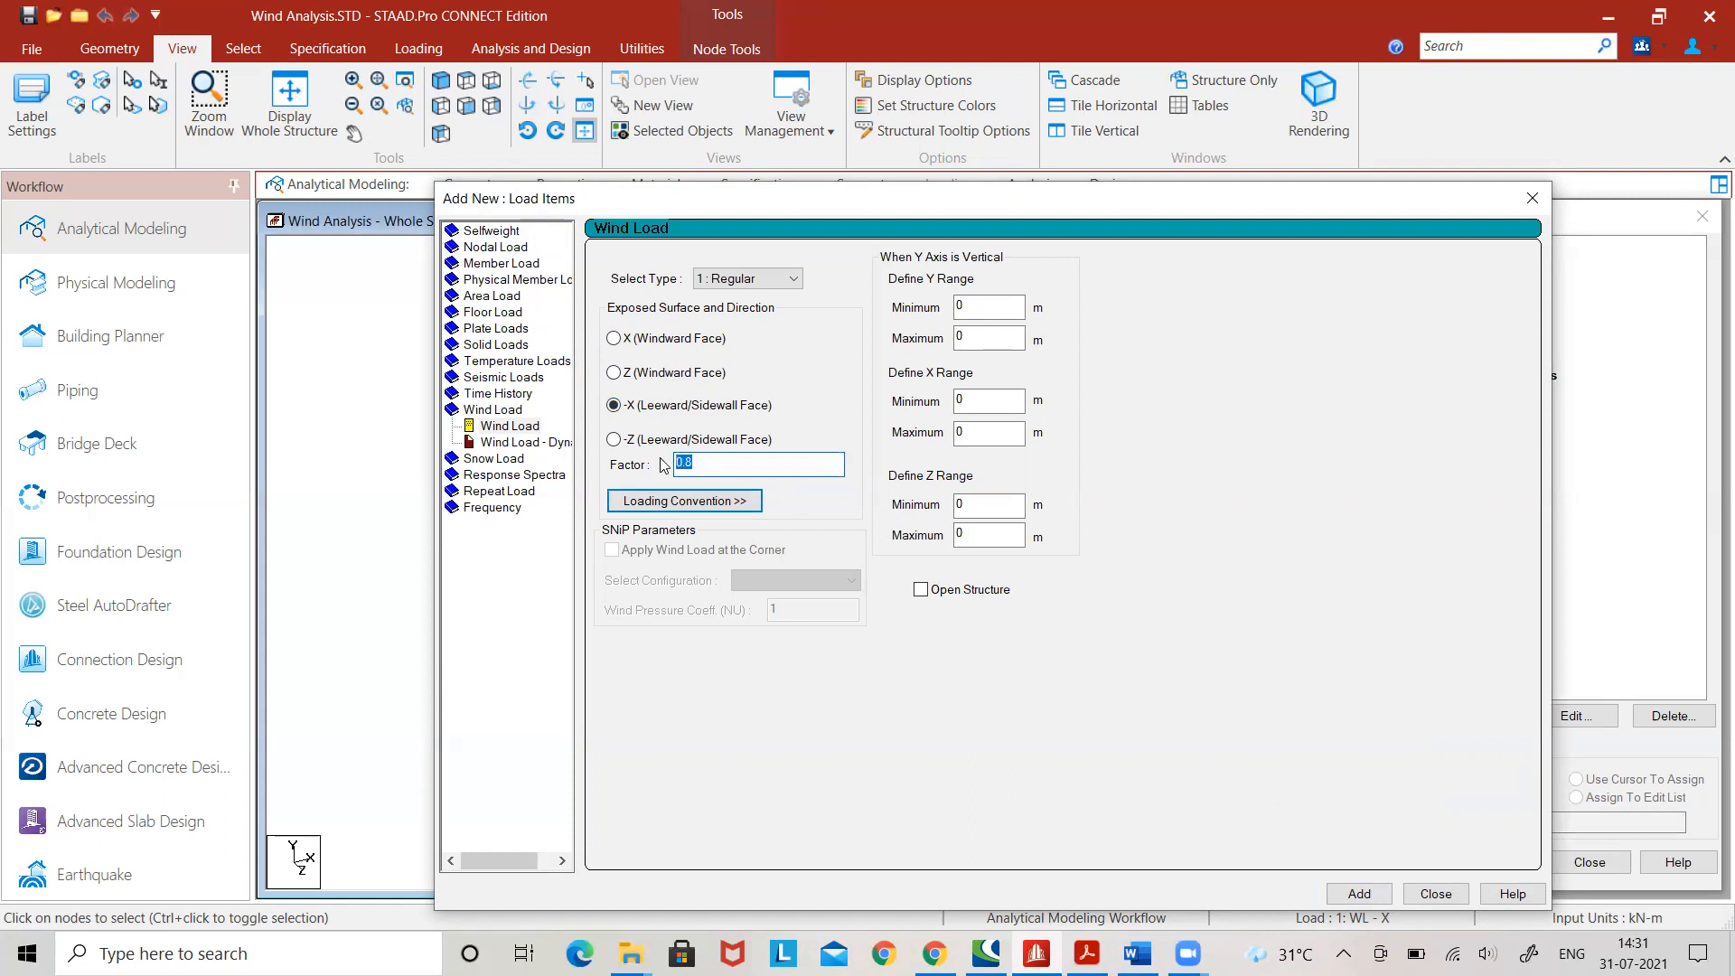
{"action": "type", "text": "0"}
{"action": "left_click", "coordinate": [1436, 894]}
{"action": "left_click", "coordinate": [1466, 488]}
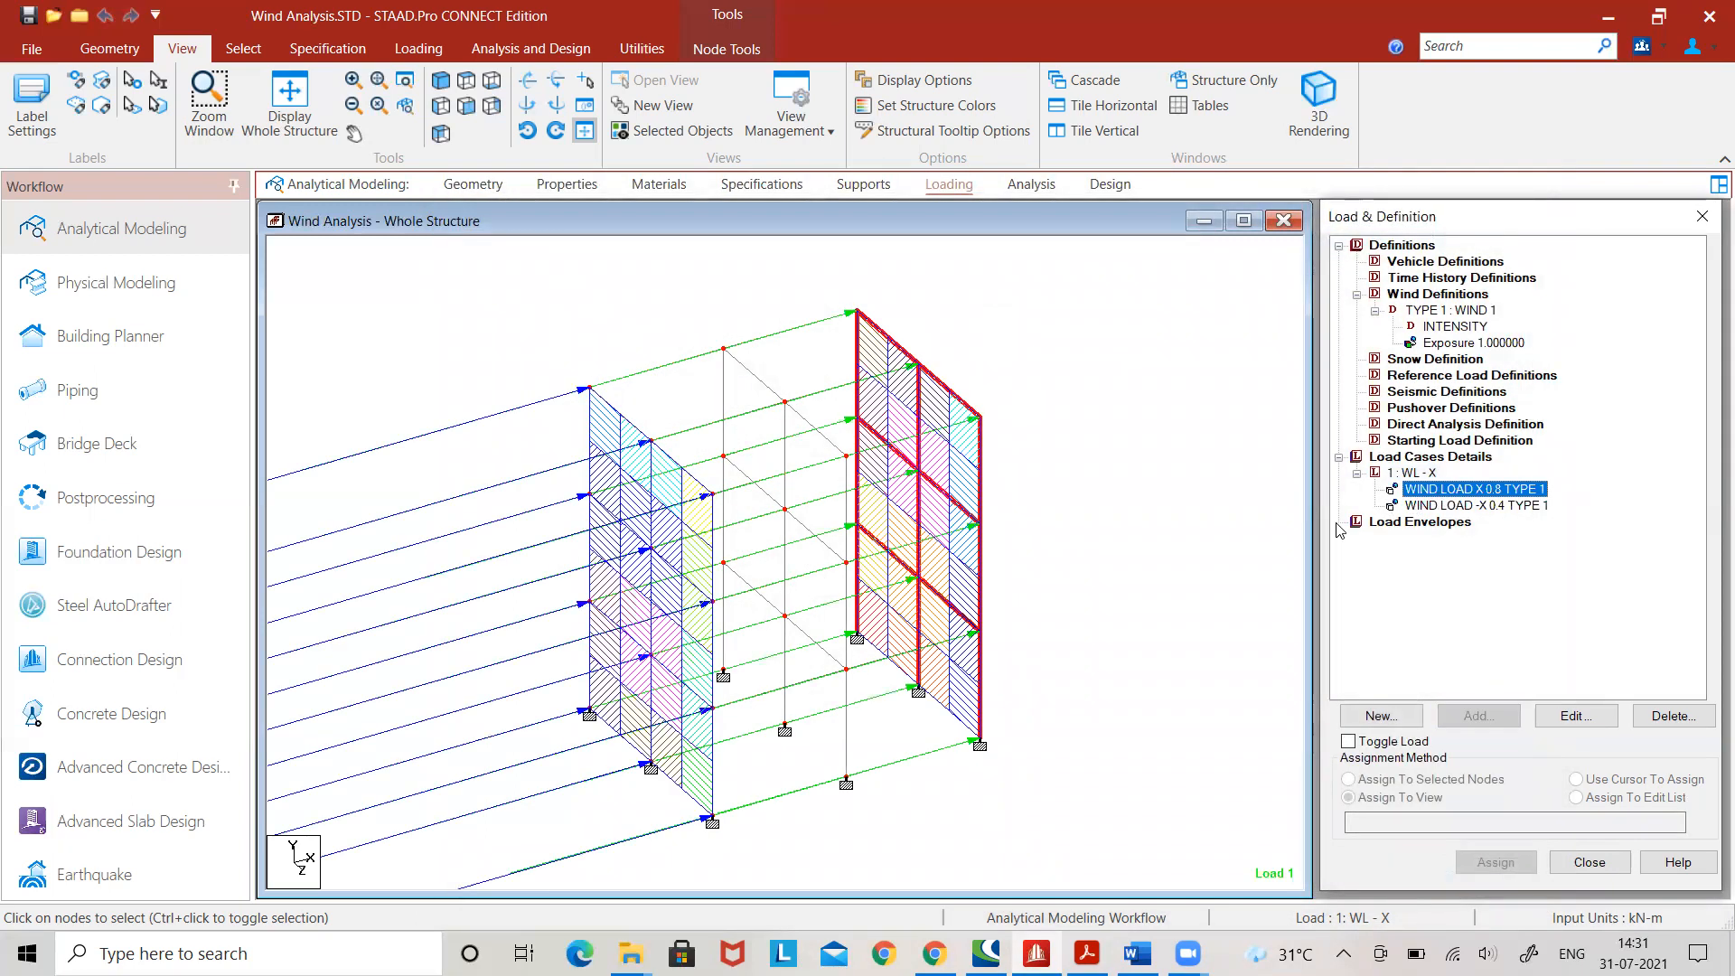
- Display the -X wind load and add a Perform Analysis command with the No Print option
{"action": "left_click", "coordinate": [1446, 505]}
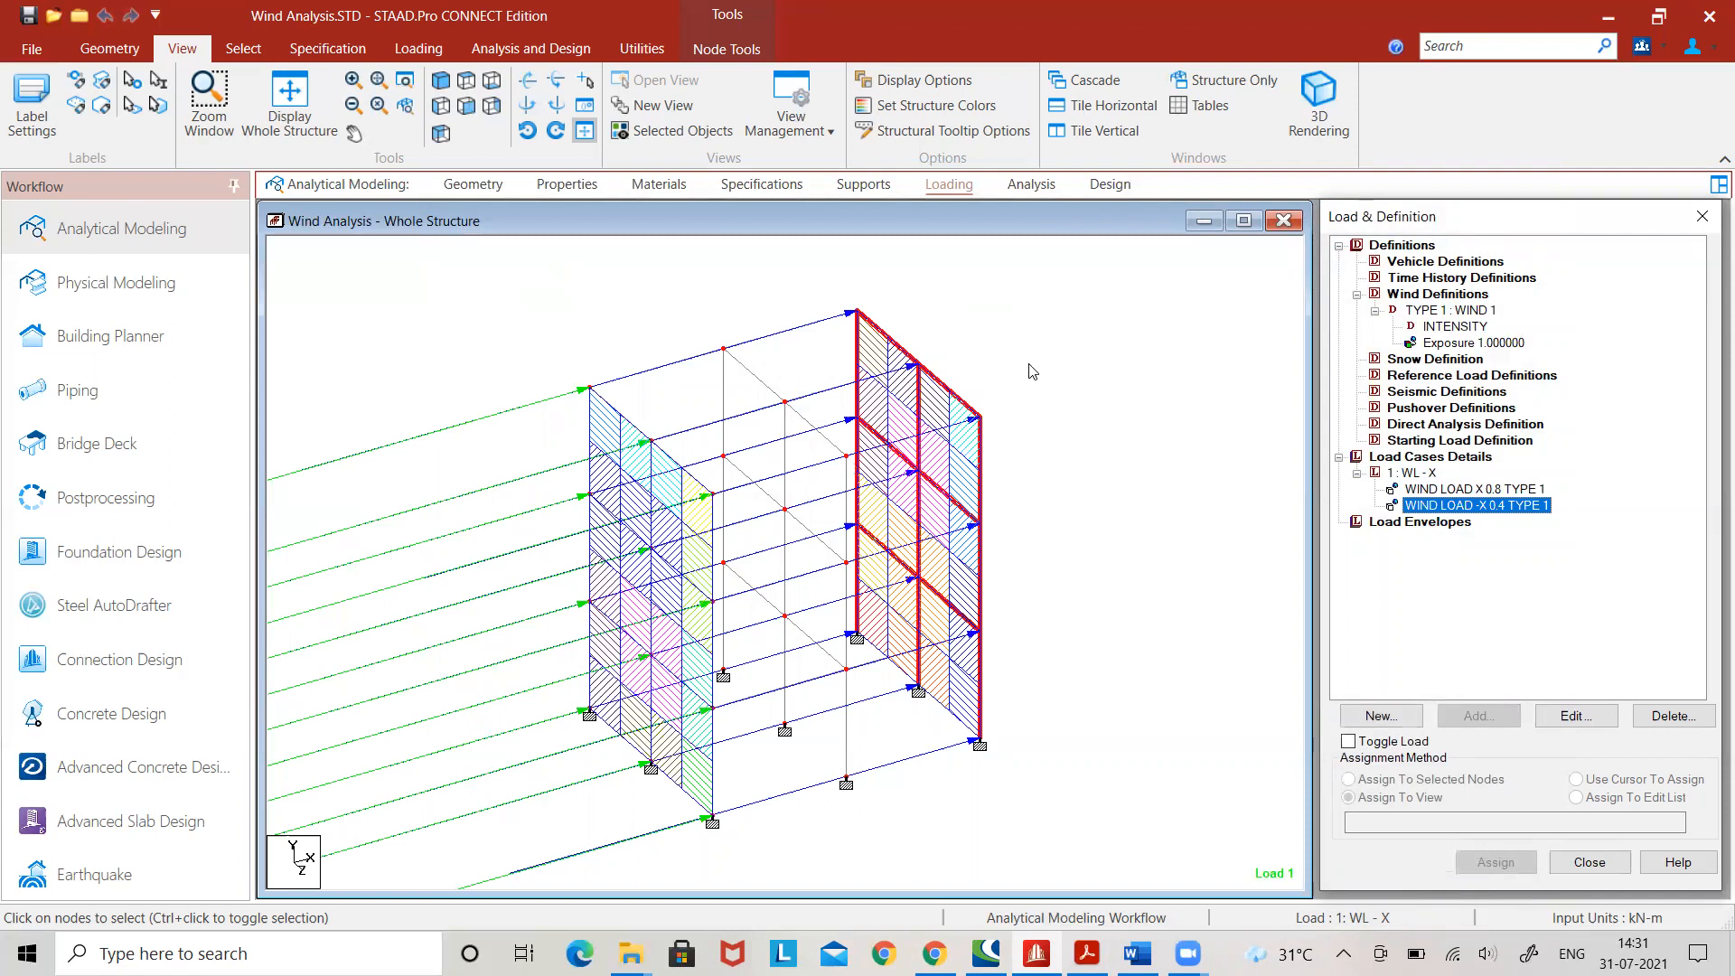
{"action": "left_click", "coordinate": [1039, 195]}
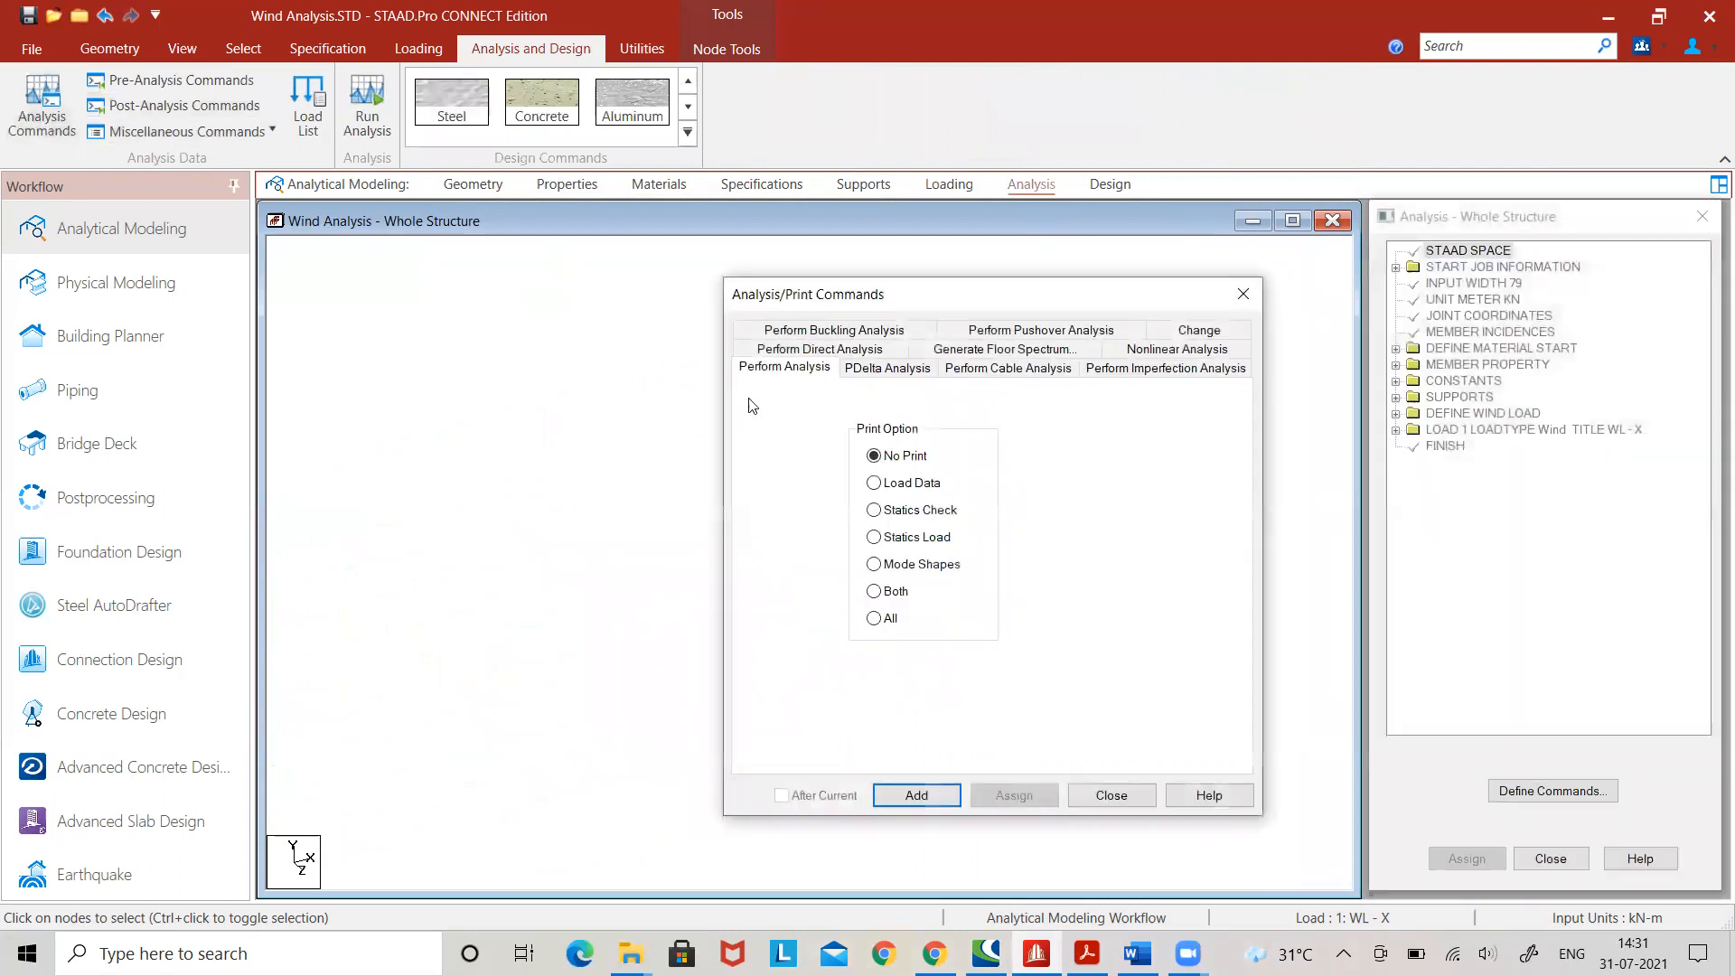
{"action": "left_click", "coordinate": [931, 801]}
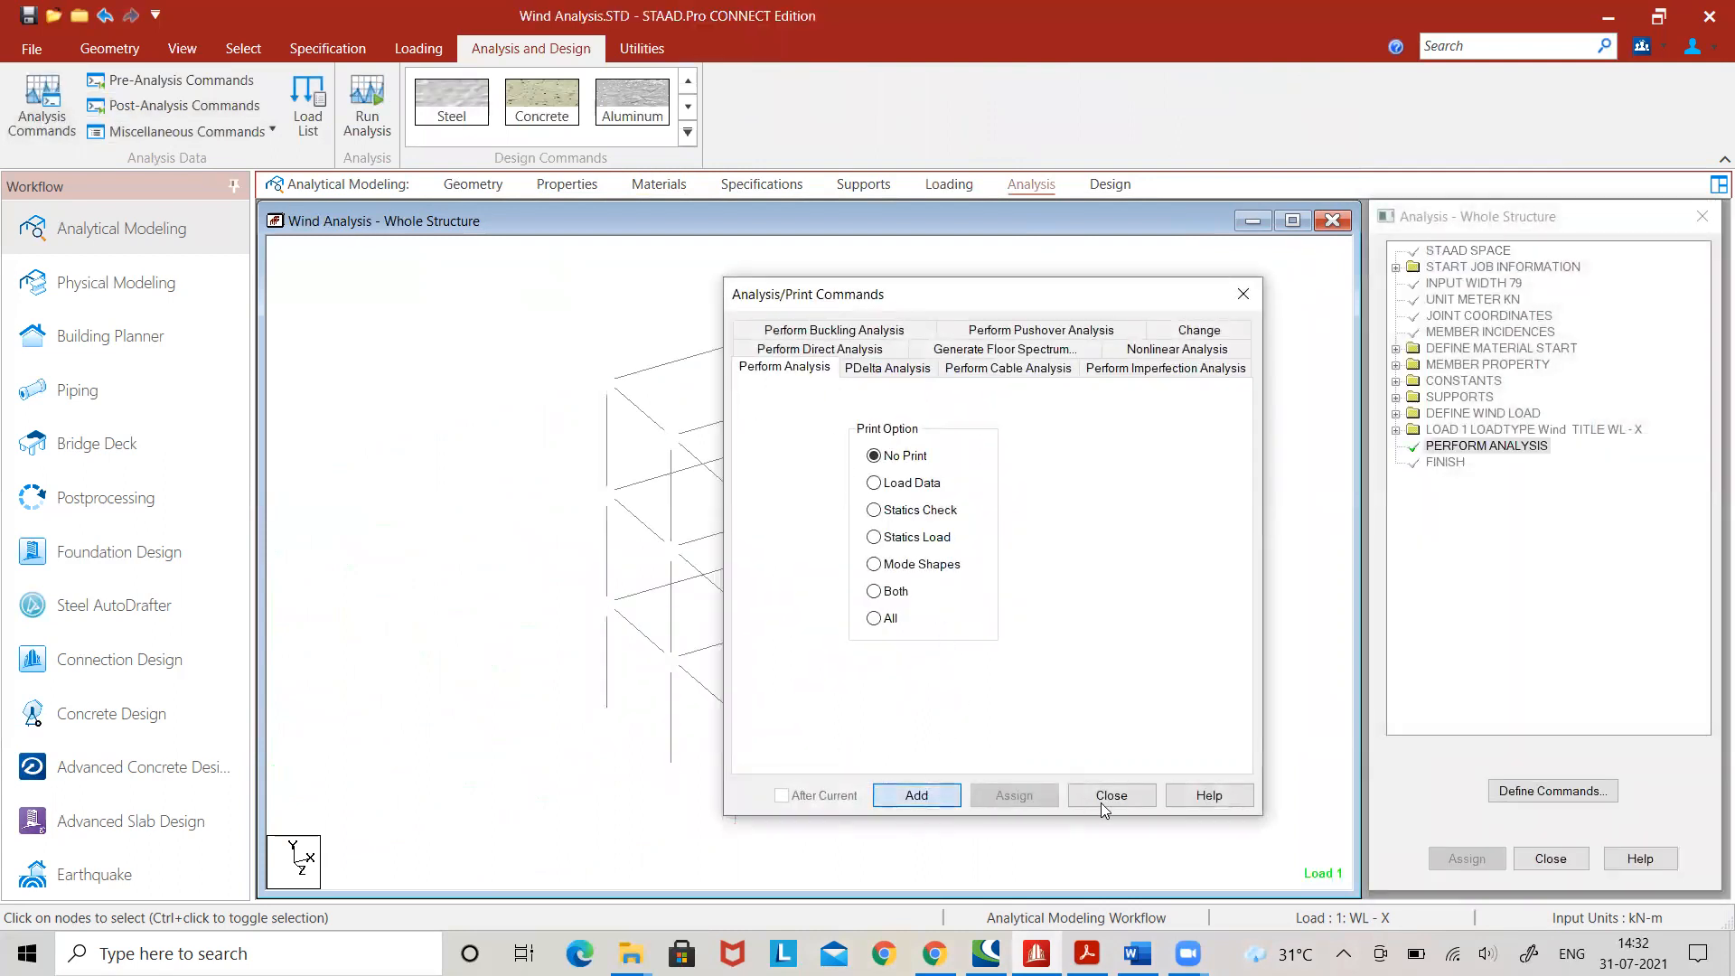
{"action": "left_click", "coordinate": [1102, 800]}
- Run the analysis of the frame and finish it with the Stay in Modeling Mode option
{"action": "left_click", "coordinate": [362, 99]}
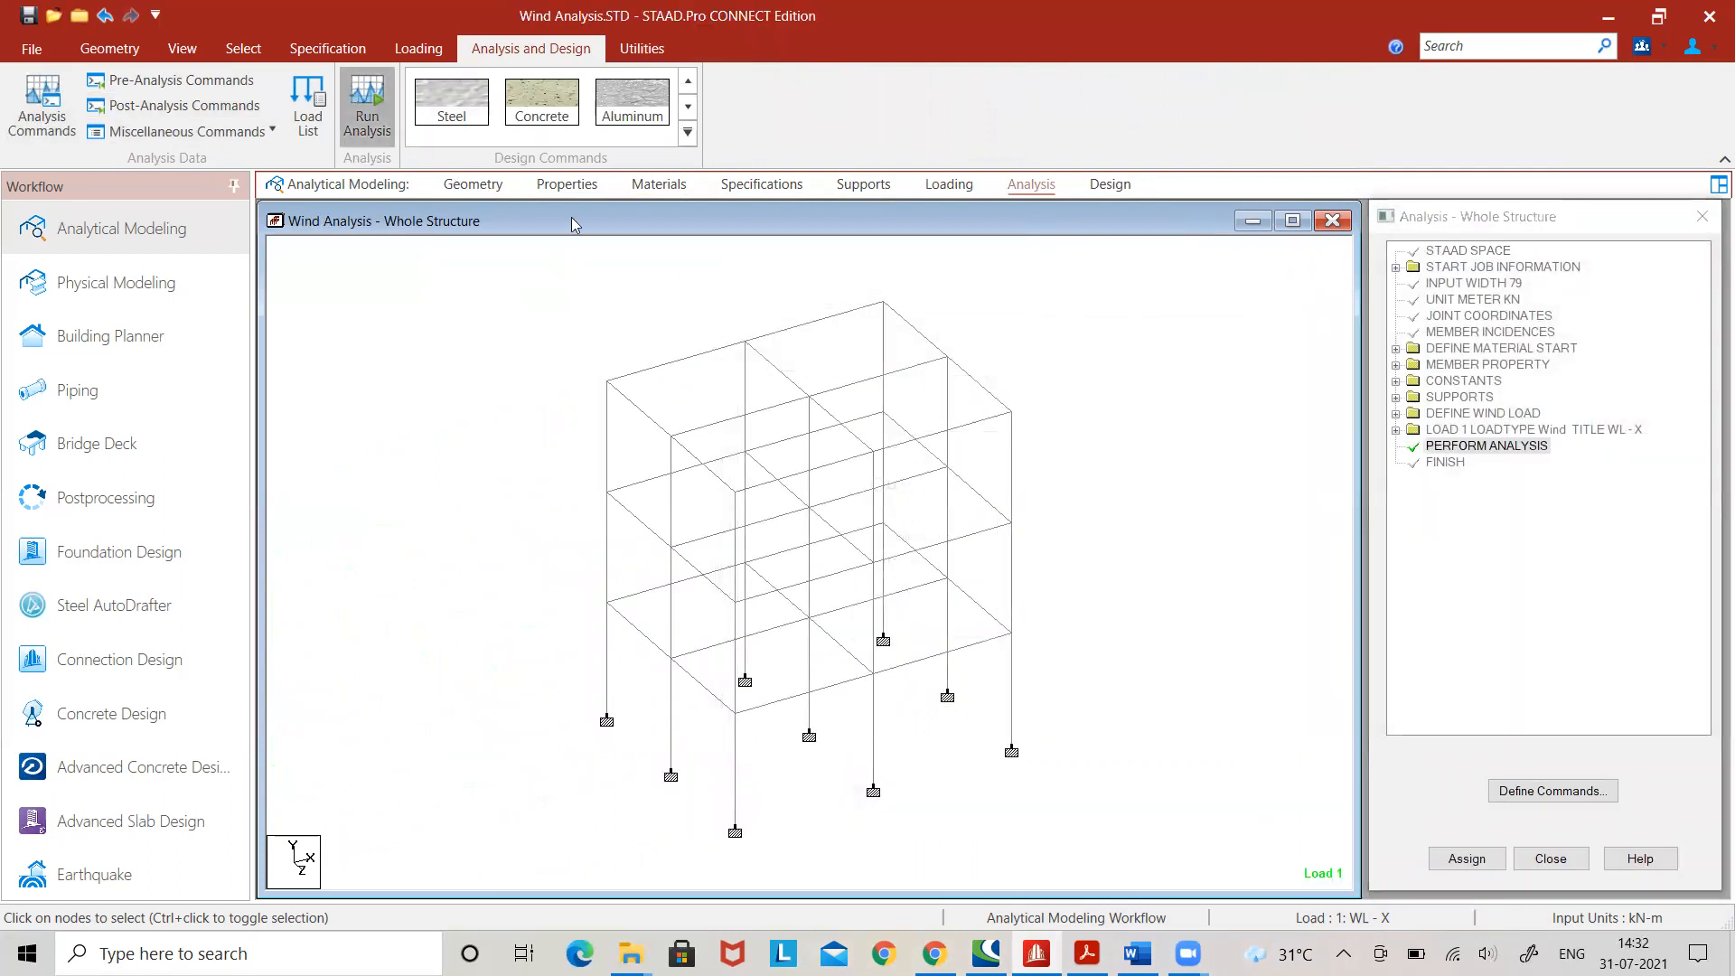
{"action": "left_click", "coordinate": [833, 589]}
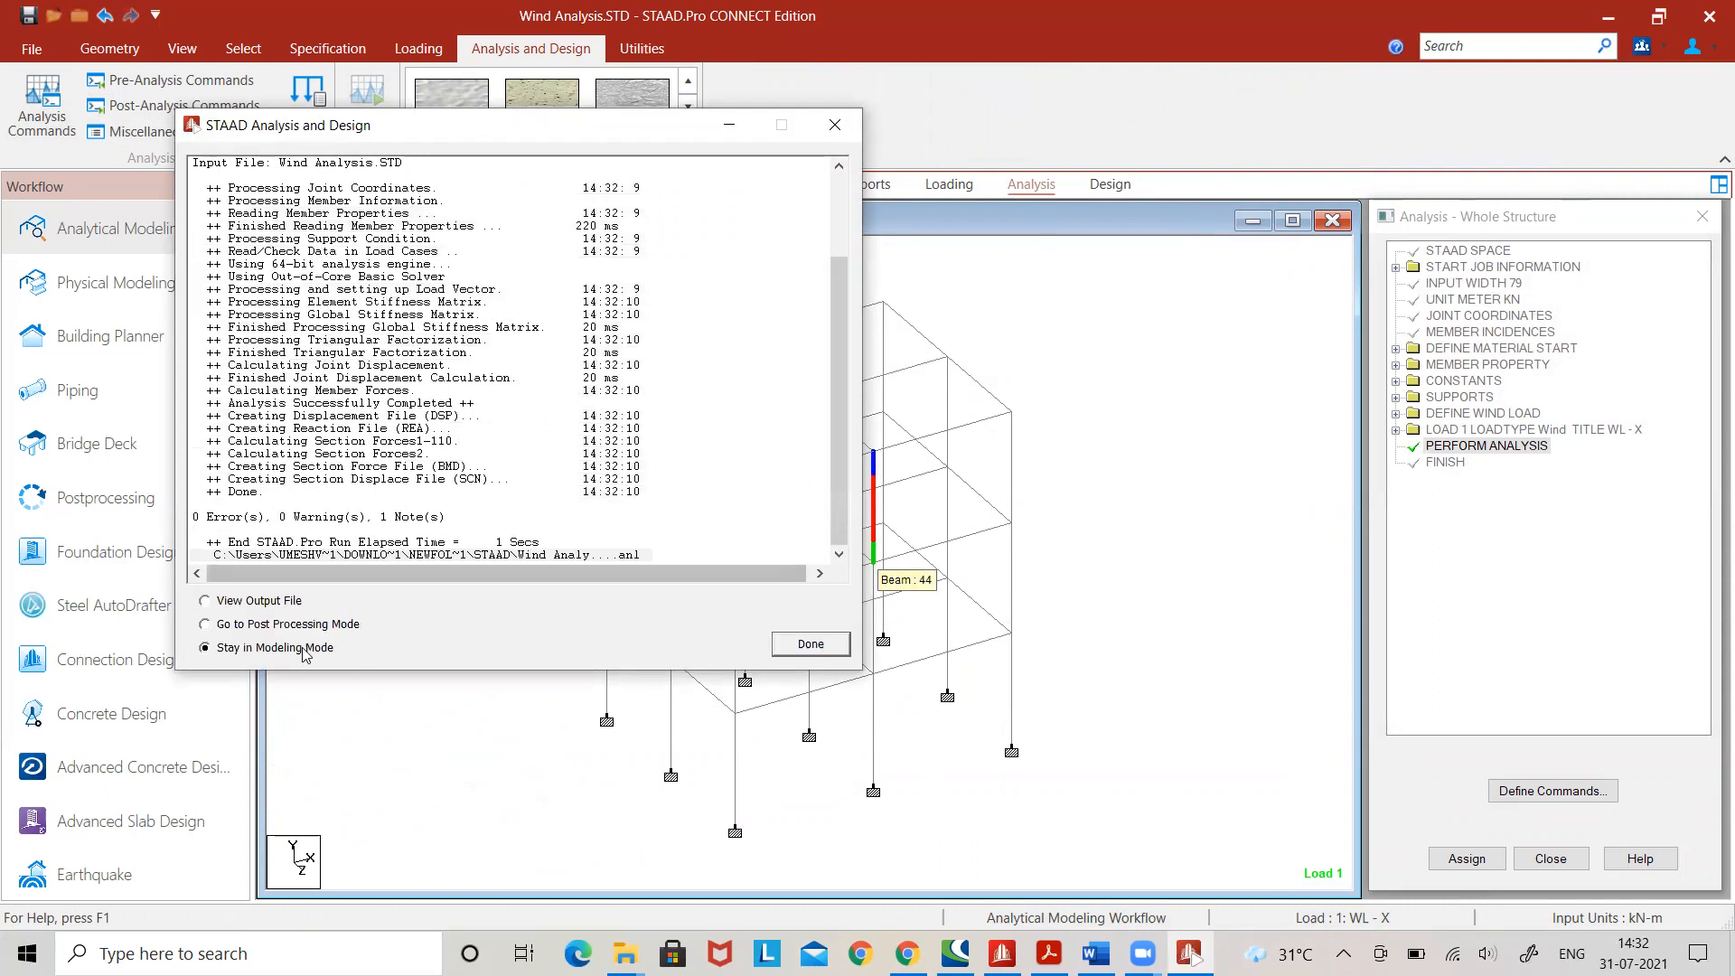
{"action": "left_click", "coordinate": [803, 647]}
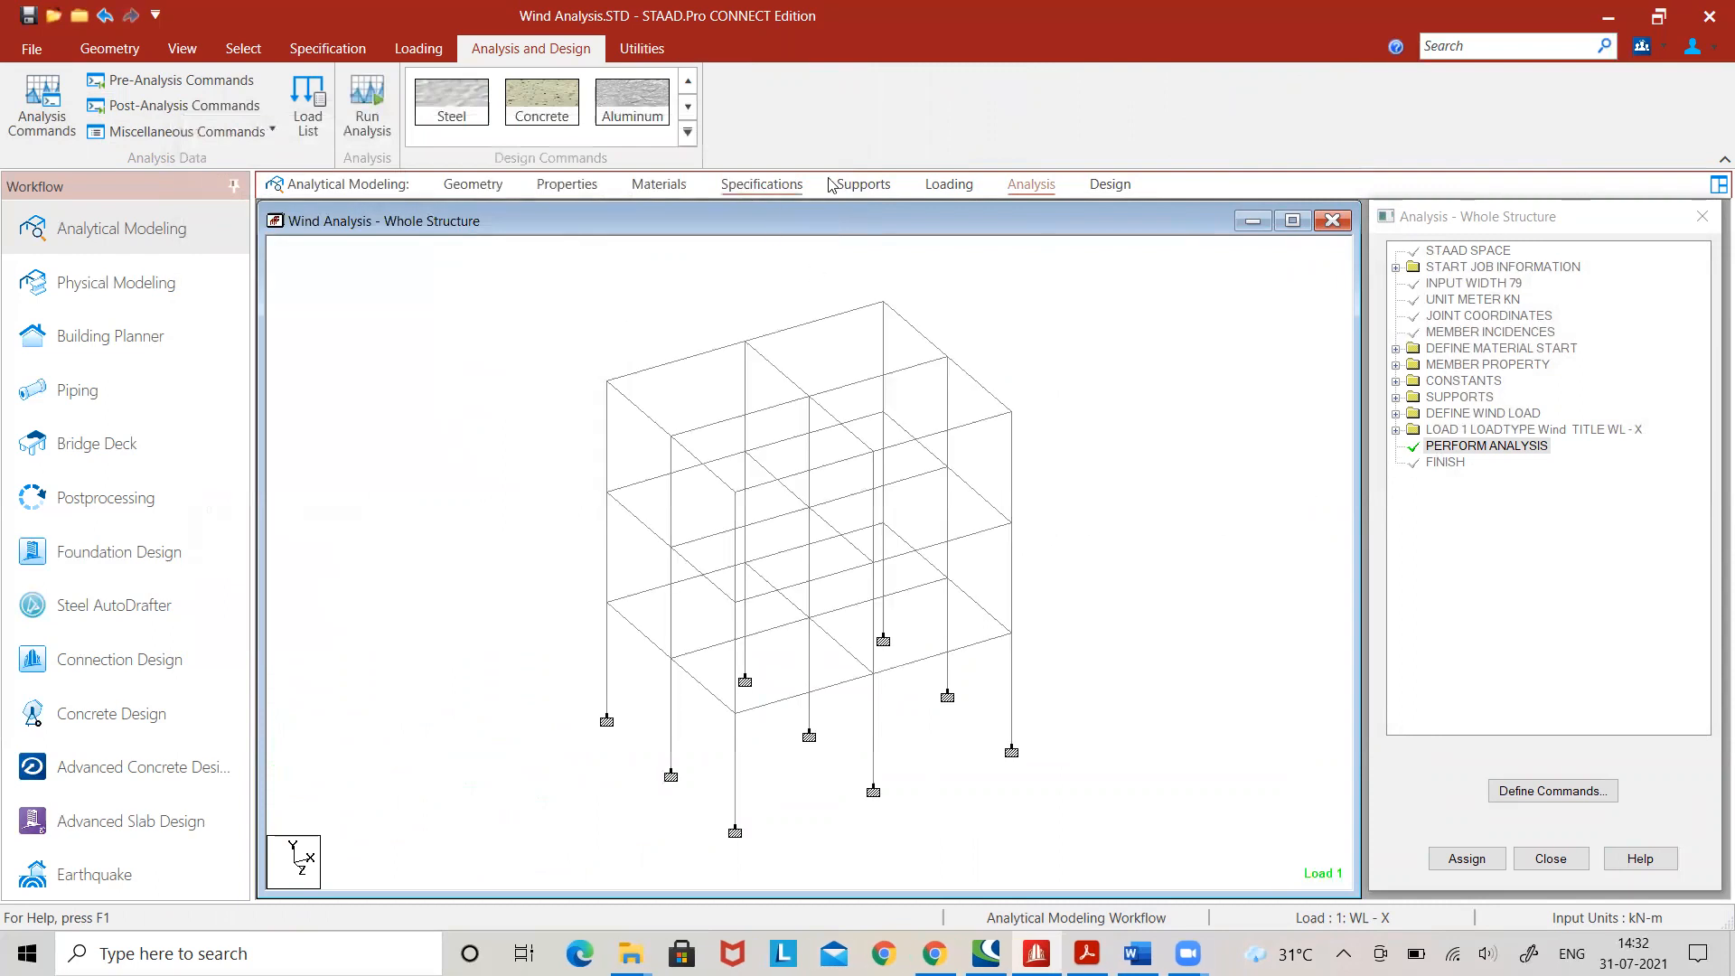
- Return to the loading definitions and display the X wind load with factor 0.8 under load case WL - X
{"action": "left_click", "coordinate": [949, 183]}
{"action": "double_click", "coordinate": [1428, 262]}
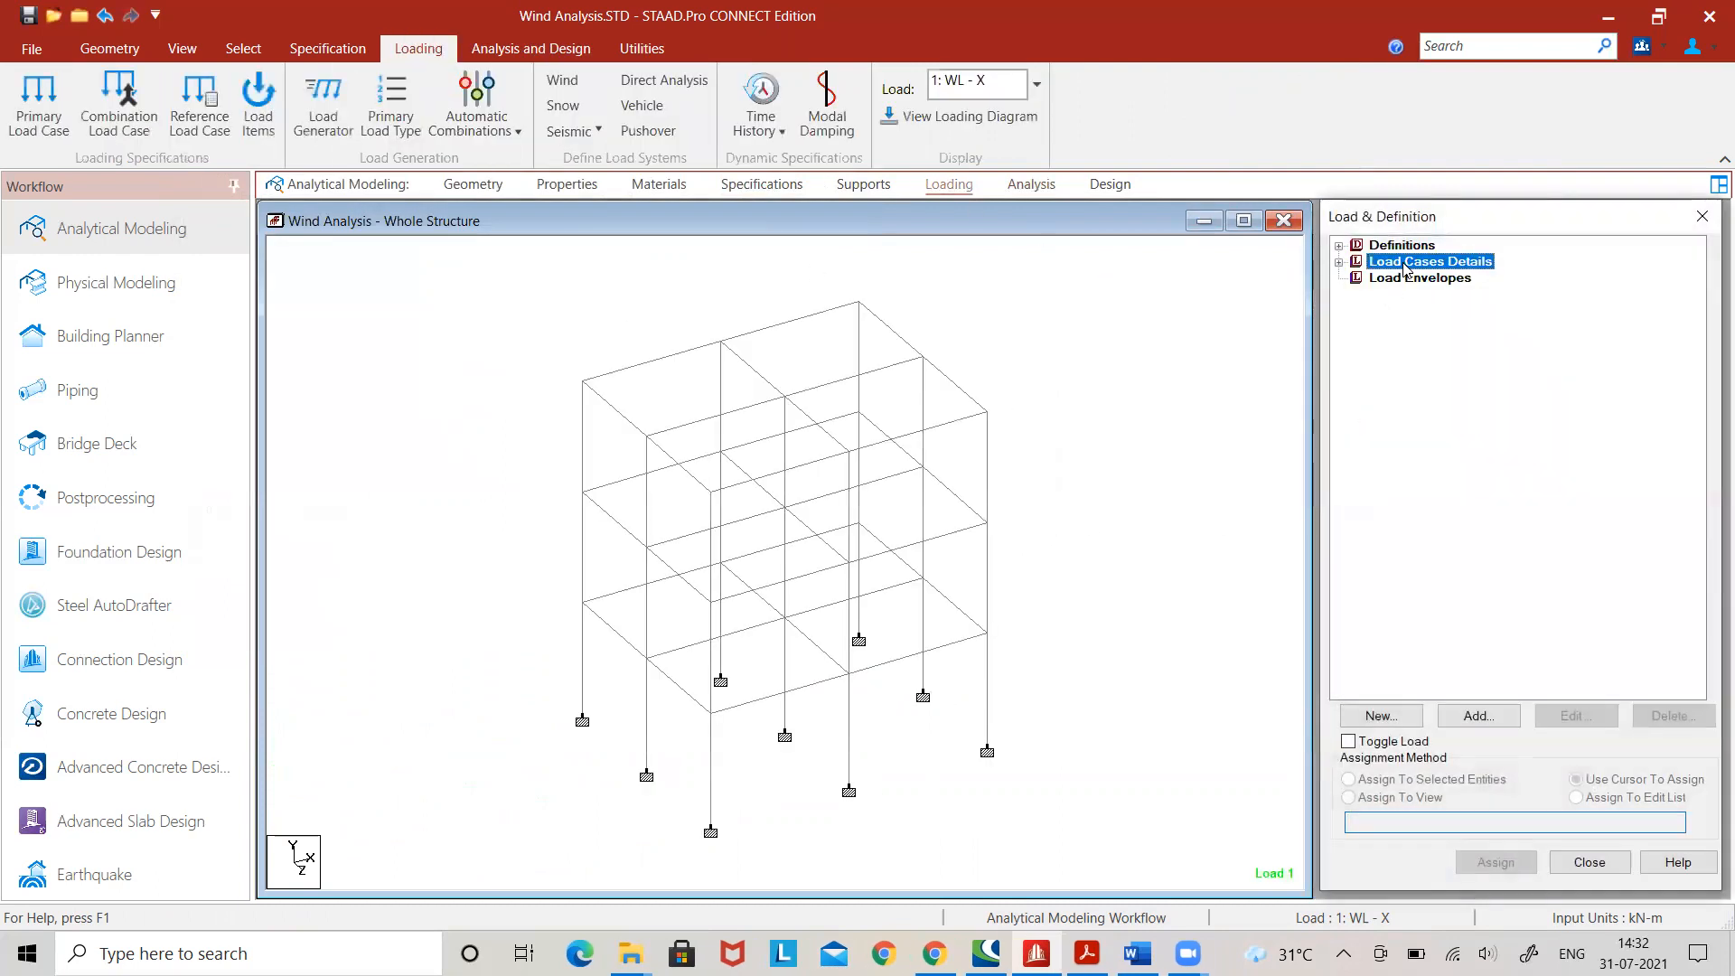
{"action": "left_click", "coordinate": [1423, 278]}
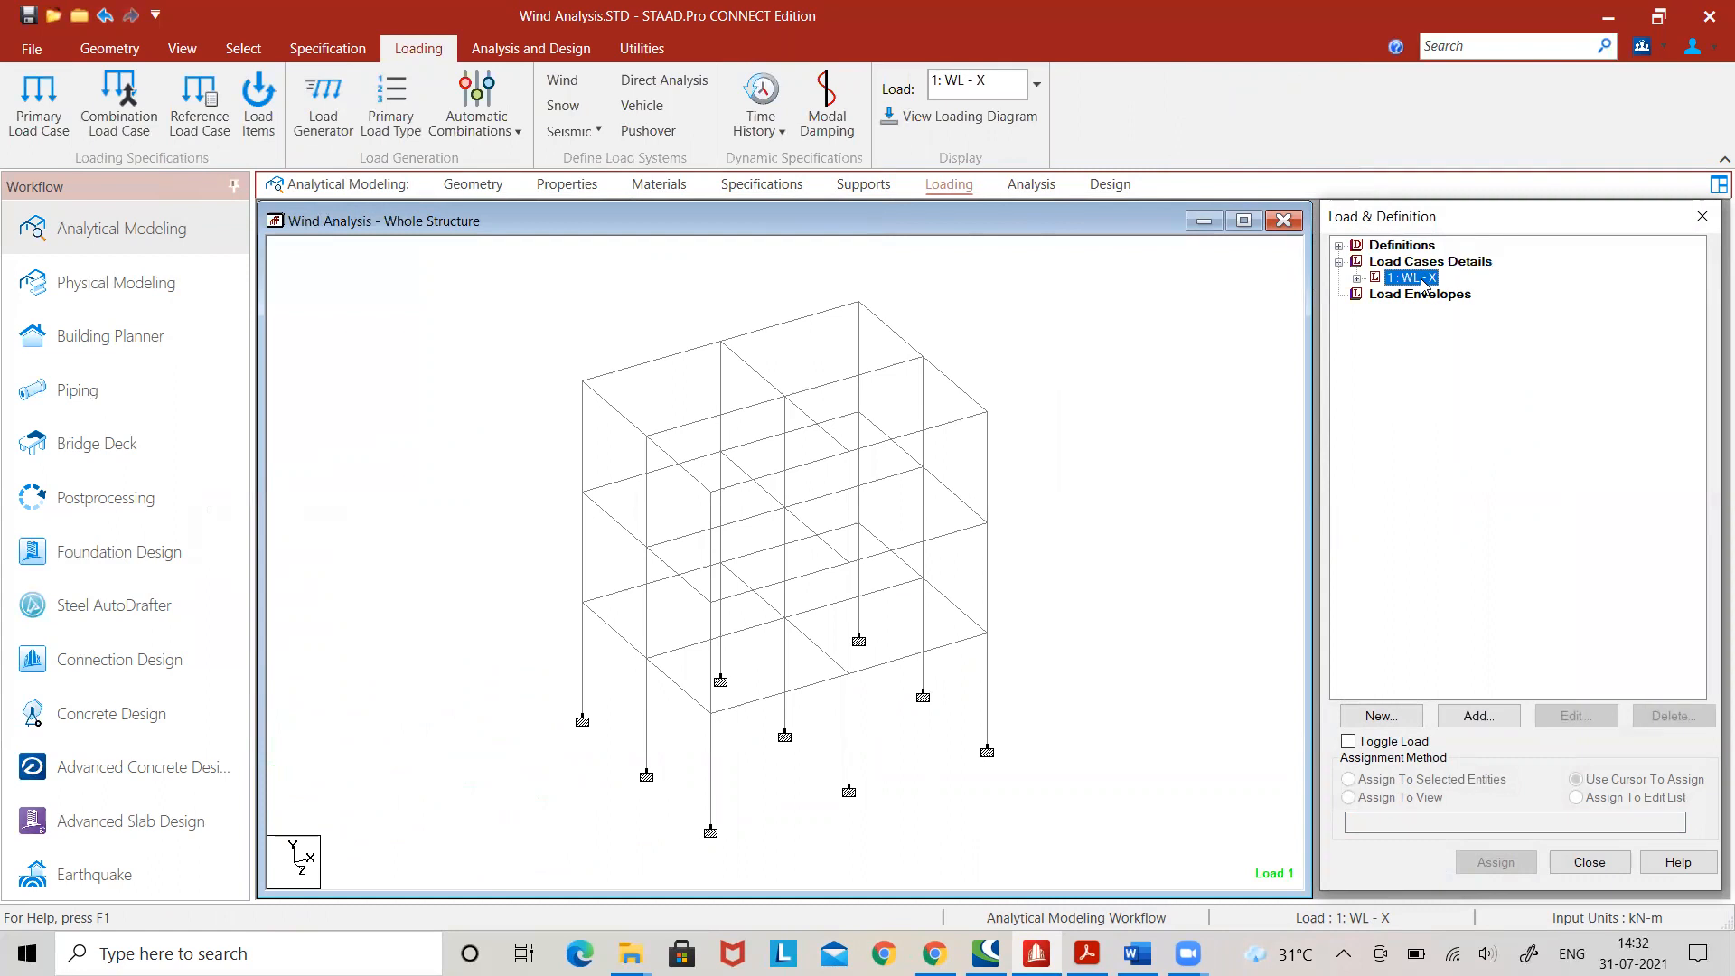
{"action": "left_click", "coordinate": [1357, 278]}
{"action": "left_click", "coordinate": [1464, 295]}
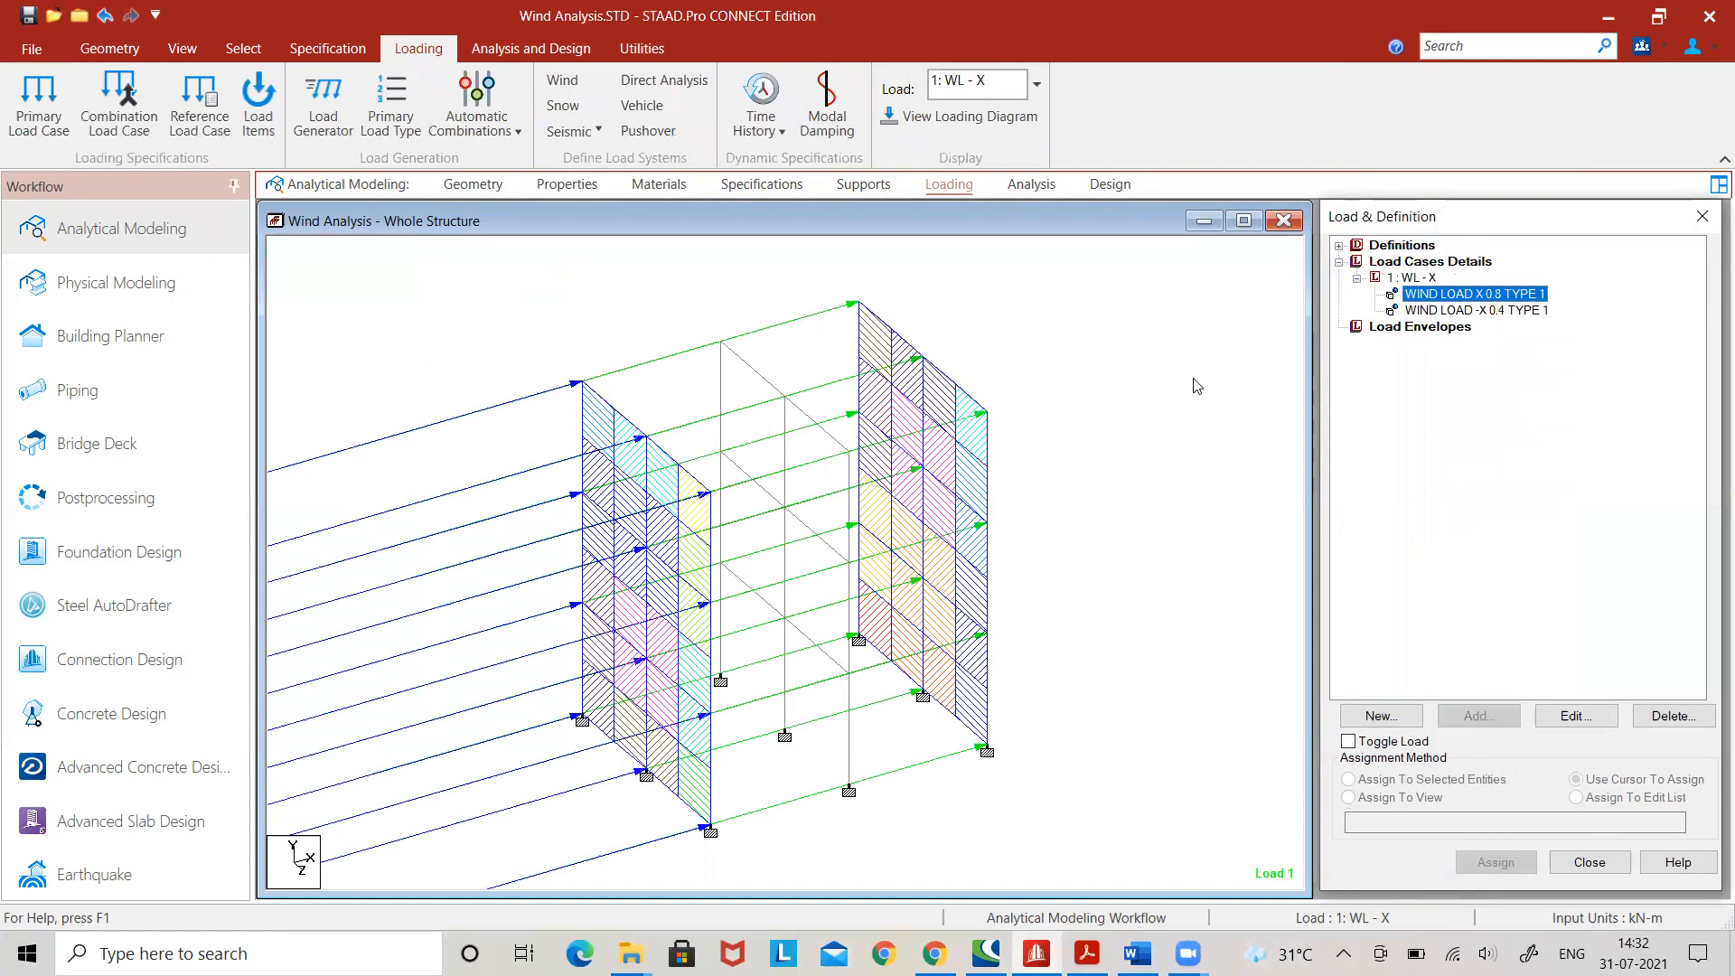
- Turn on the Load Values labels for the displayed wind load
{"action": "right_click", "coordinate": [1046, 305]}
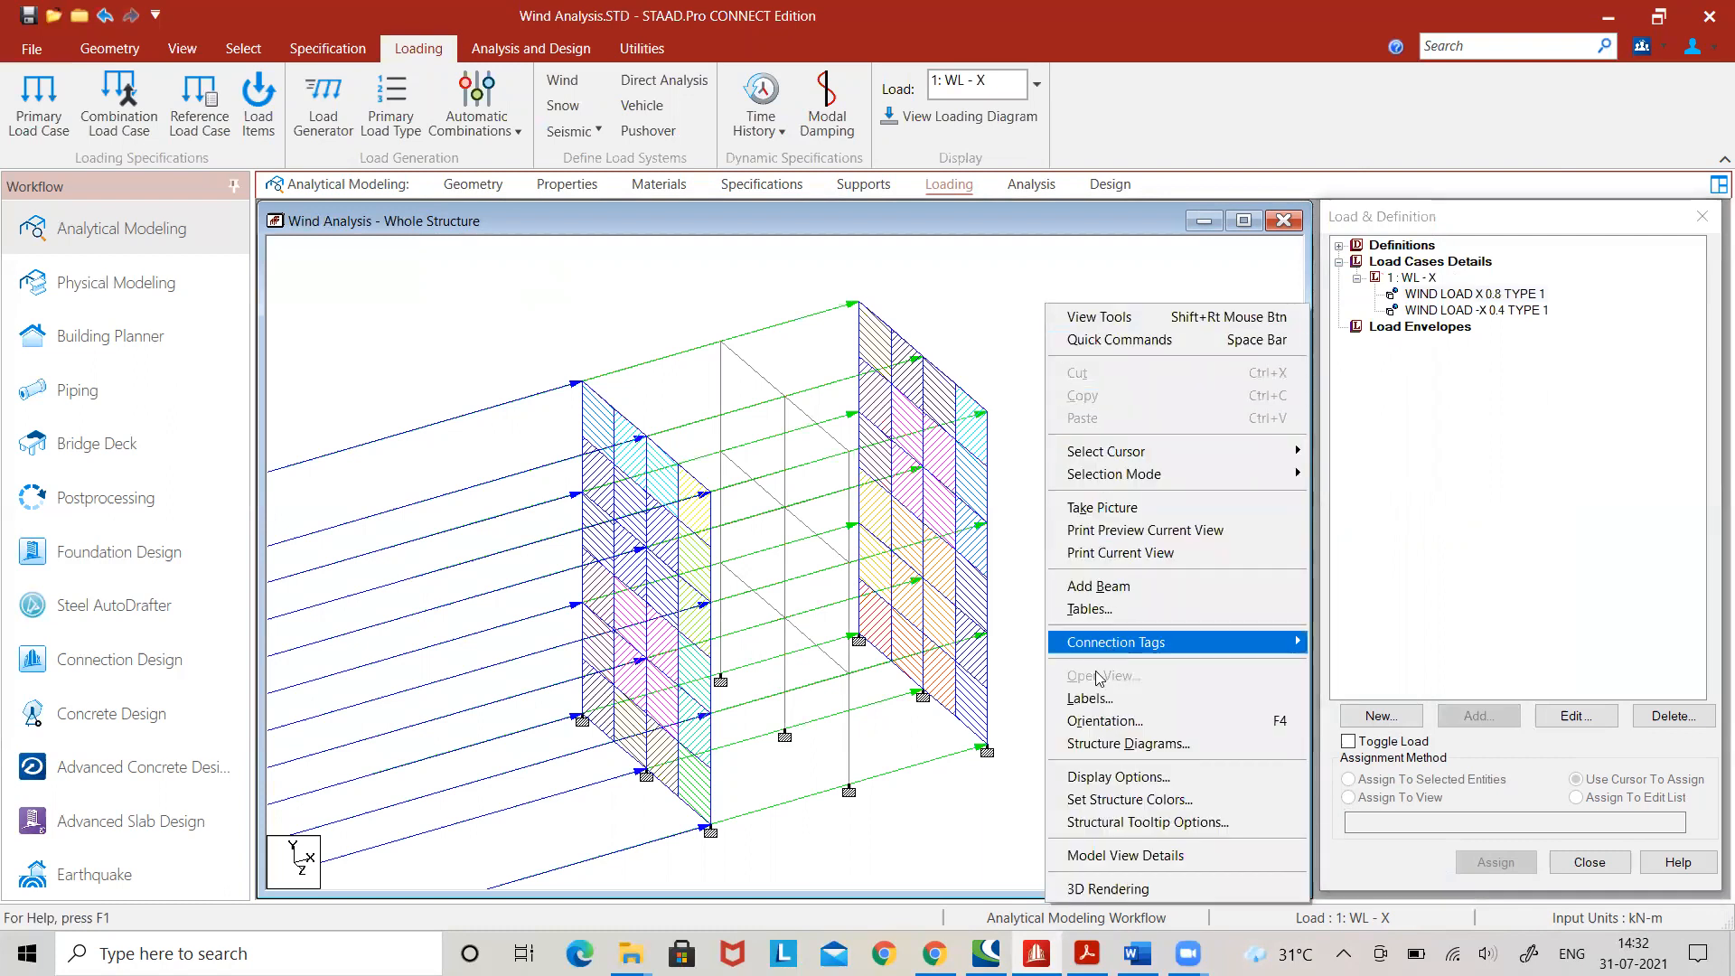
{"action": "left_click", "coordinate": [1092, 700]}
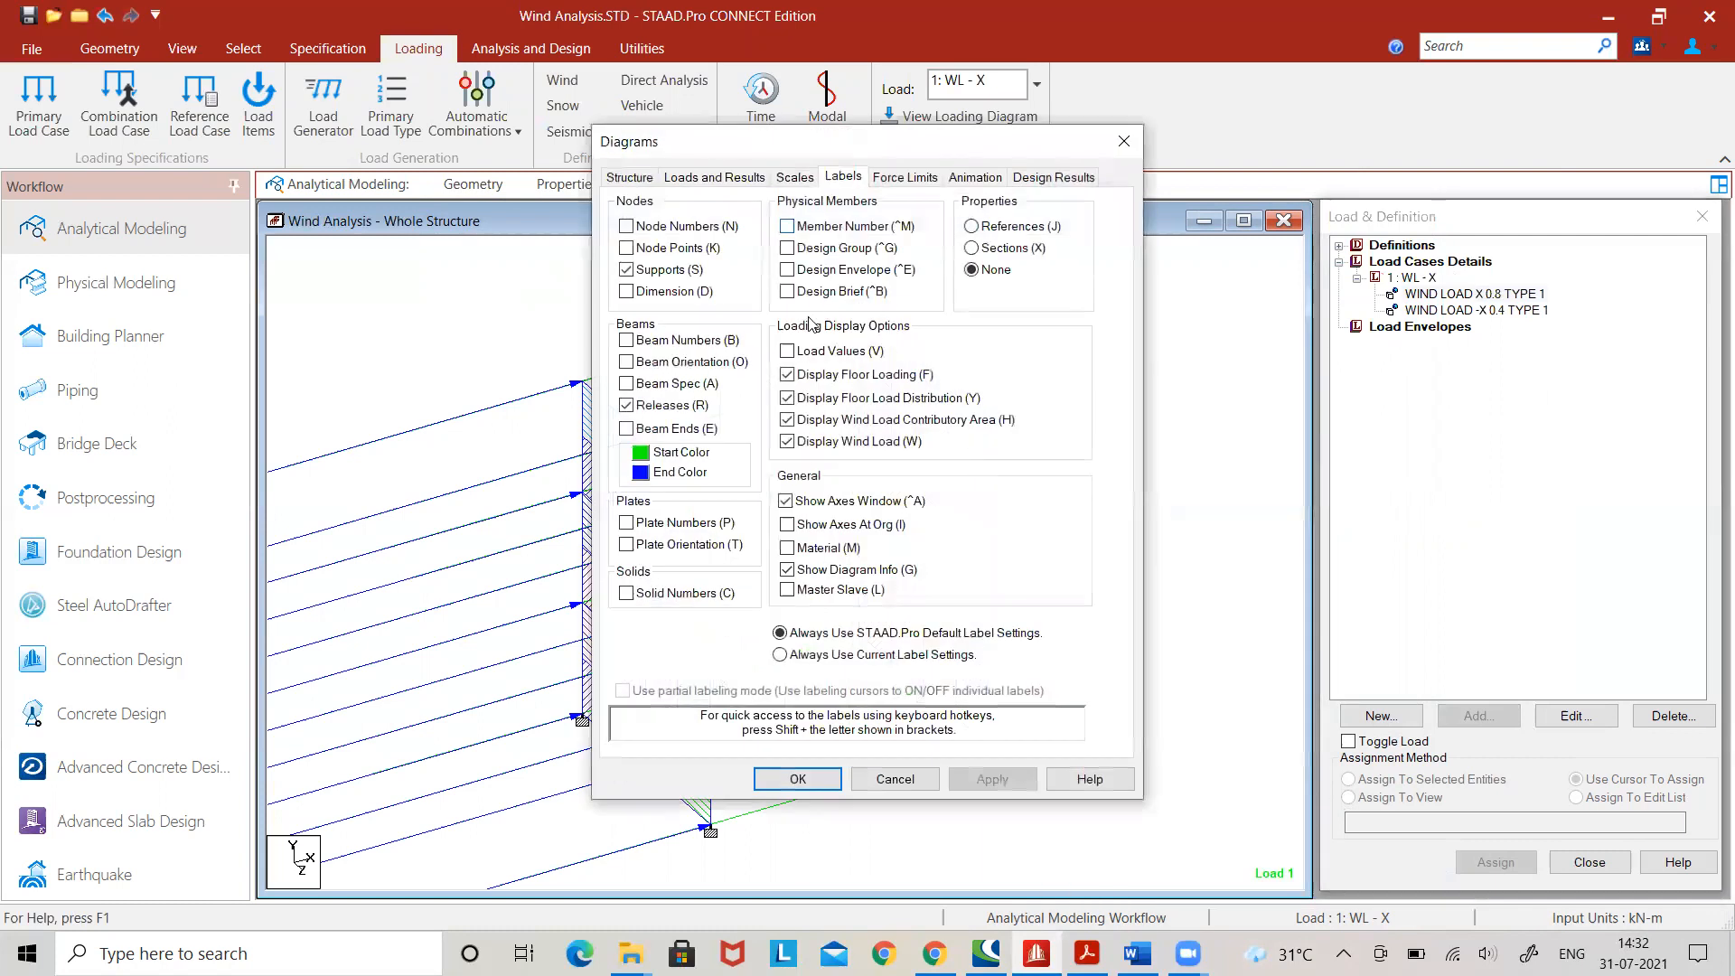
{"action": "left_click", "coordinate": [787, 352]}
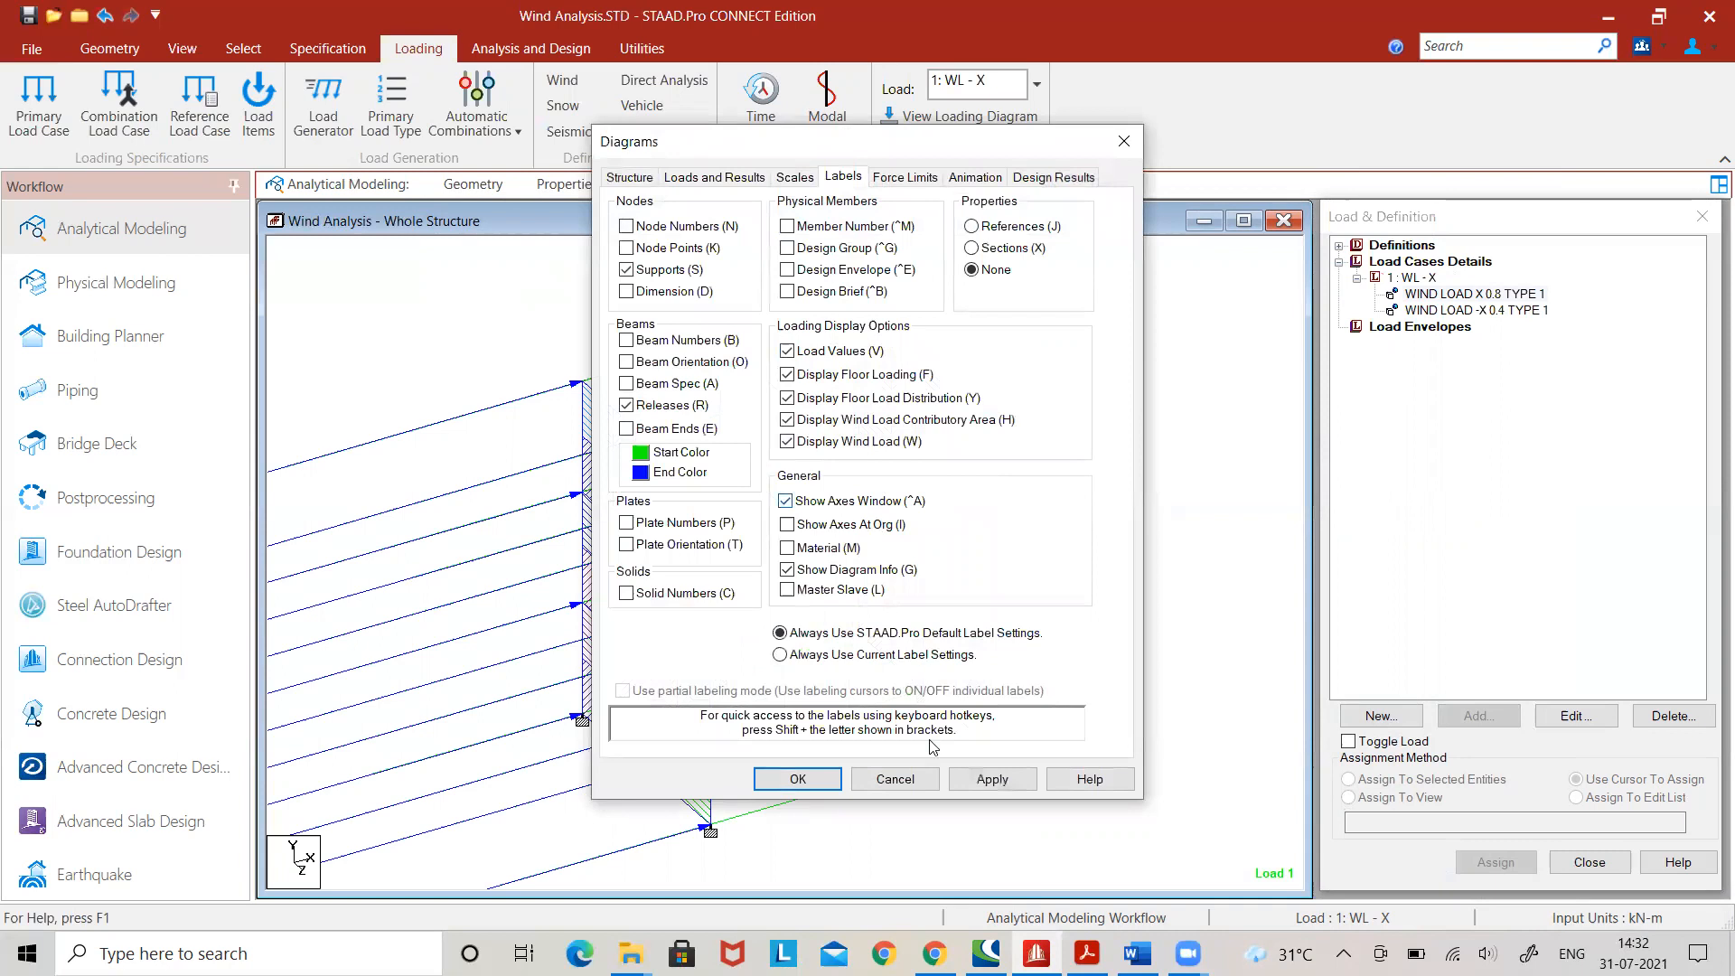
{"action": "left_click", "coordinate": [965, 781]}
{"action": "left_click", "coordinate": [798, 779]}
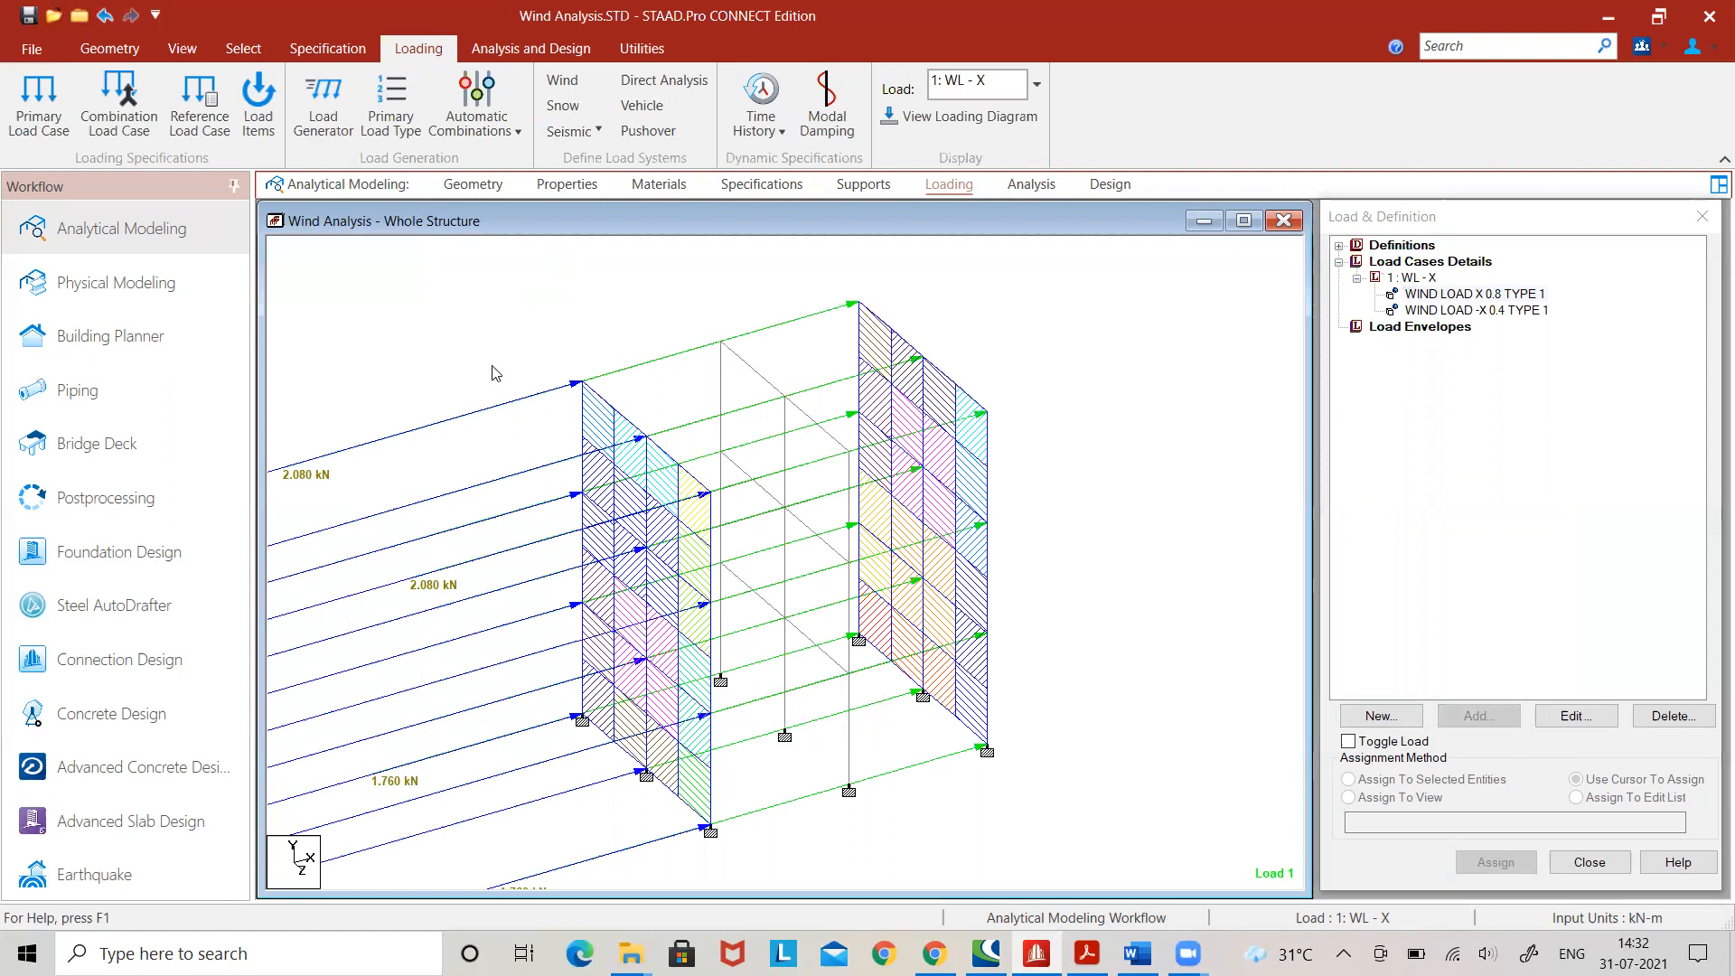
- Open the postprocessing results for load case WL - X and set the displacement diagram scale to 50 mm per m
{"action": "left_click", "coordinate": [174, 505]}
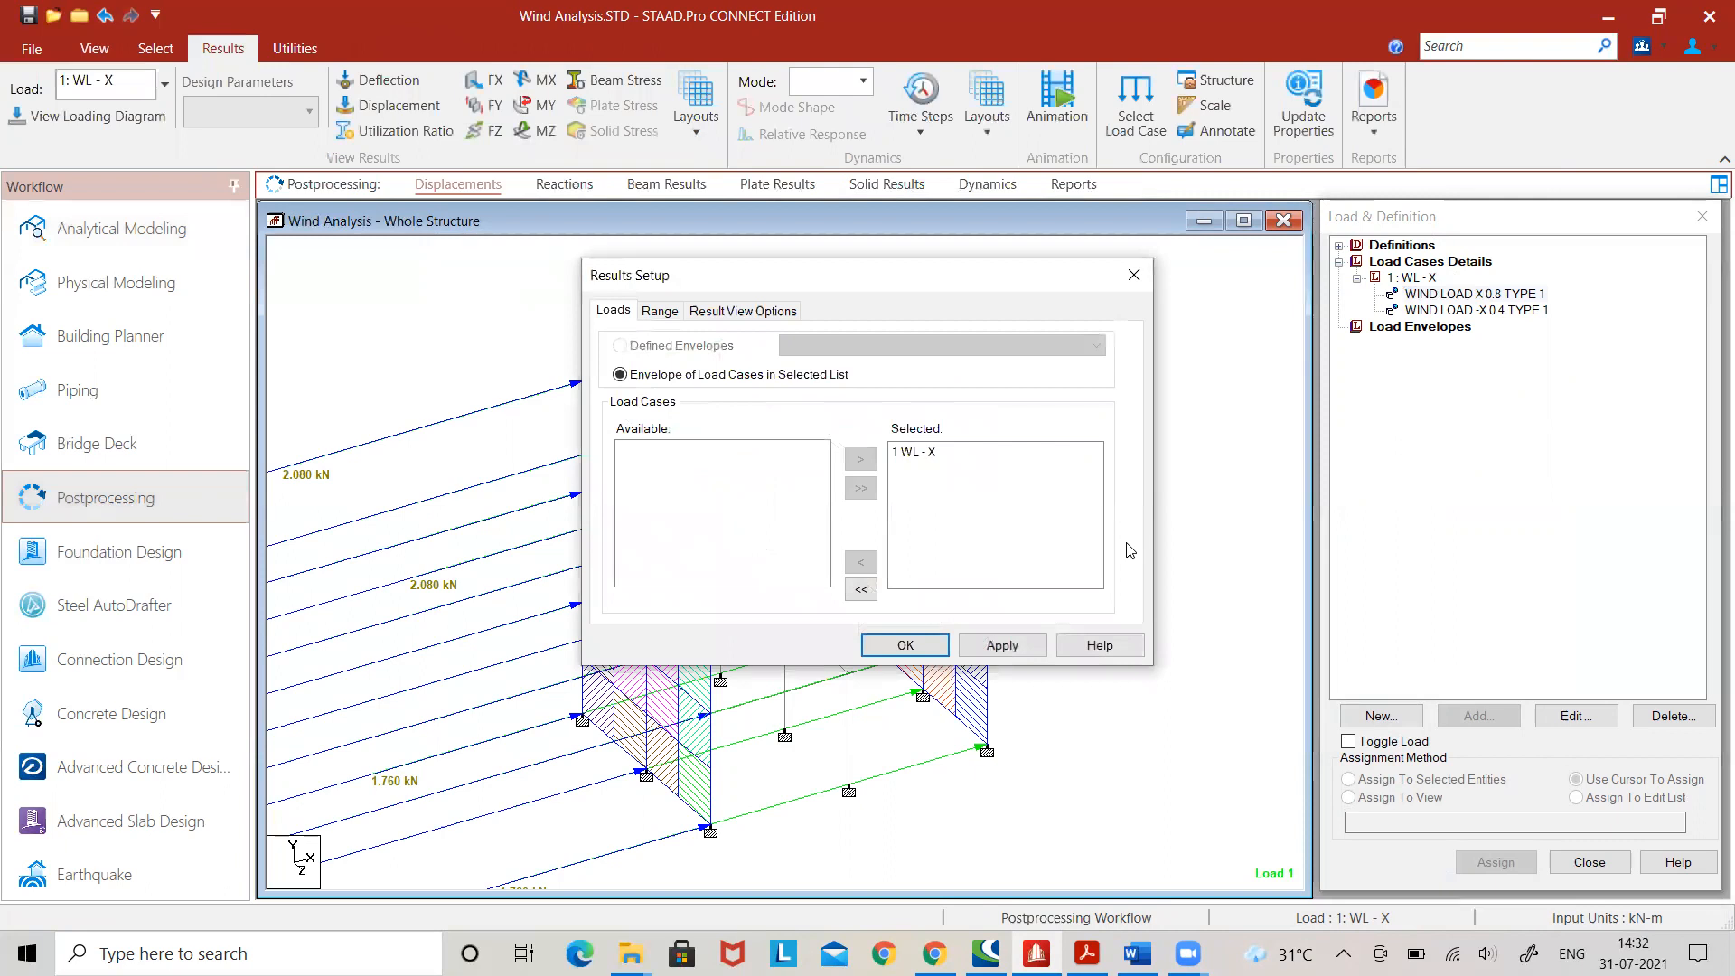
{"action": "left_click", "coordinate": [904, 645]}
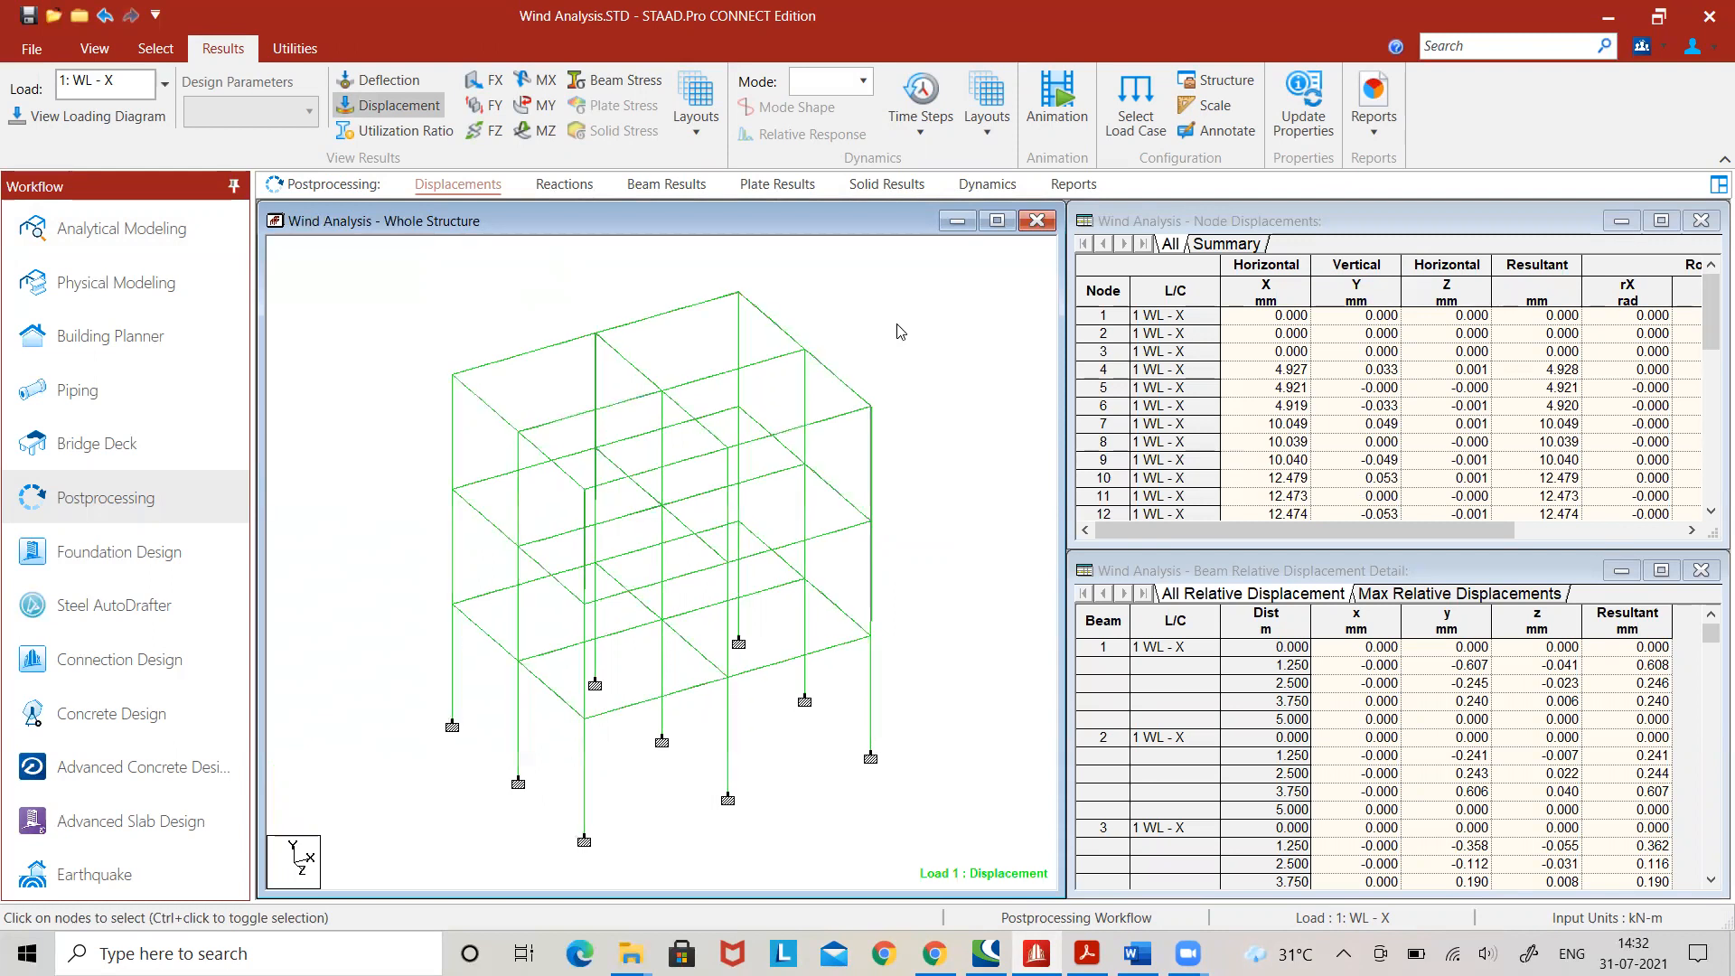
{"action": "right_click", "coordinate": [897, 327]}
{"action": "left_click", "coordinate": [965, 720]}
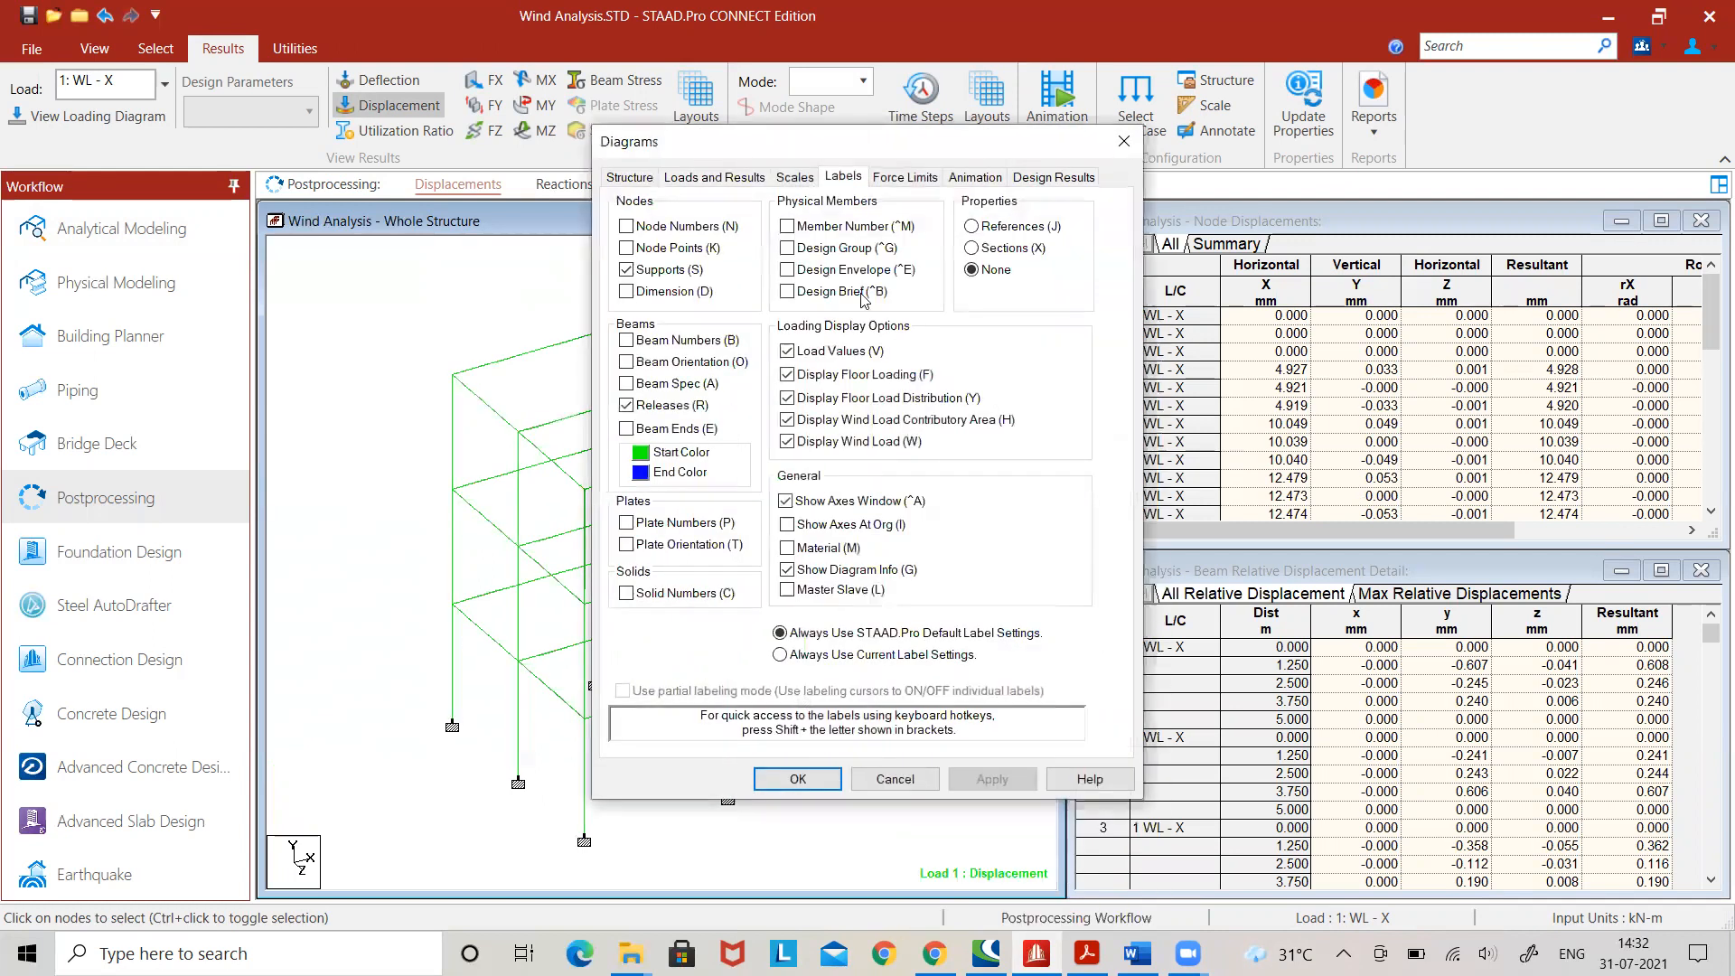
{"action": "left_click", "coordinate": [795, 177]}
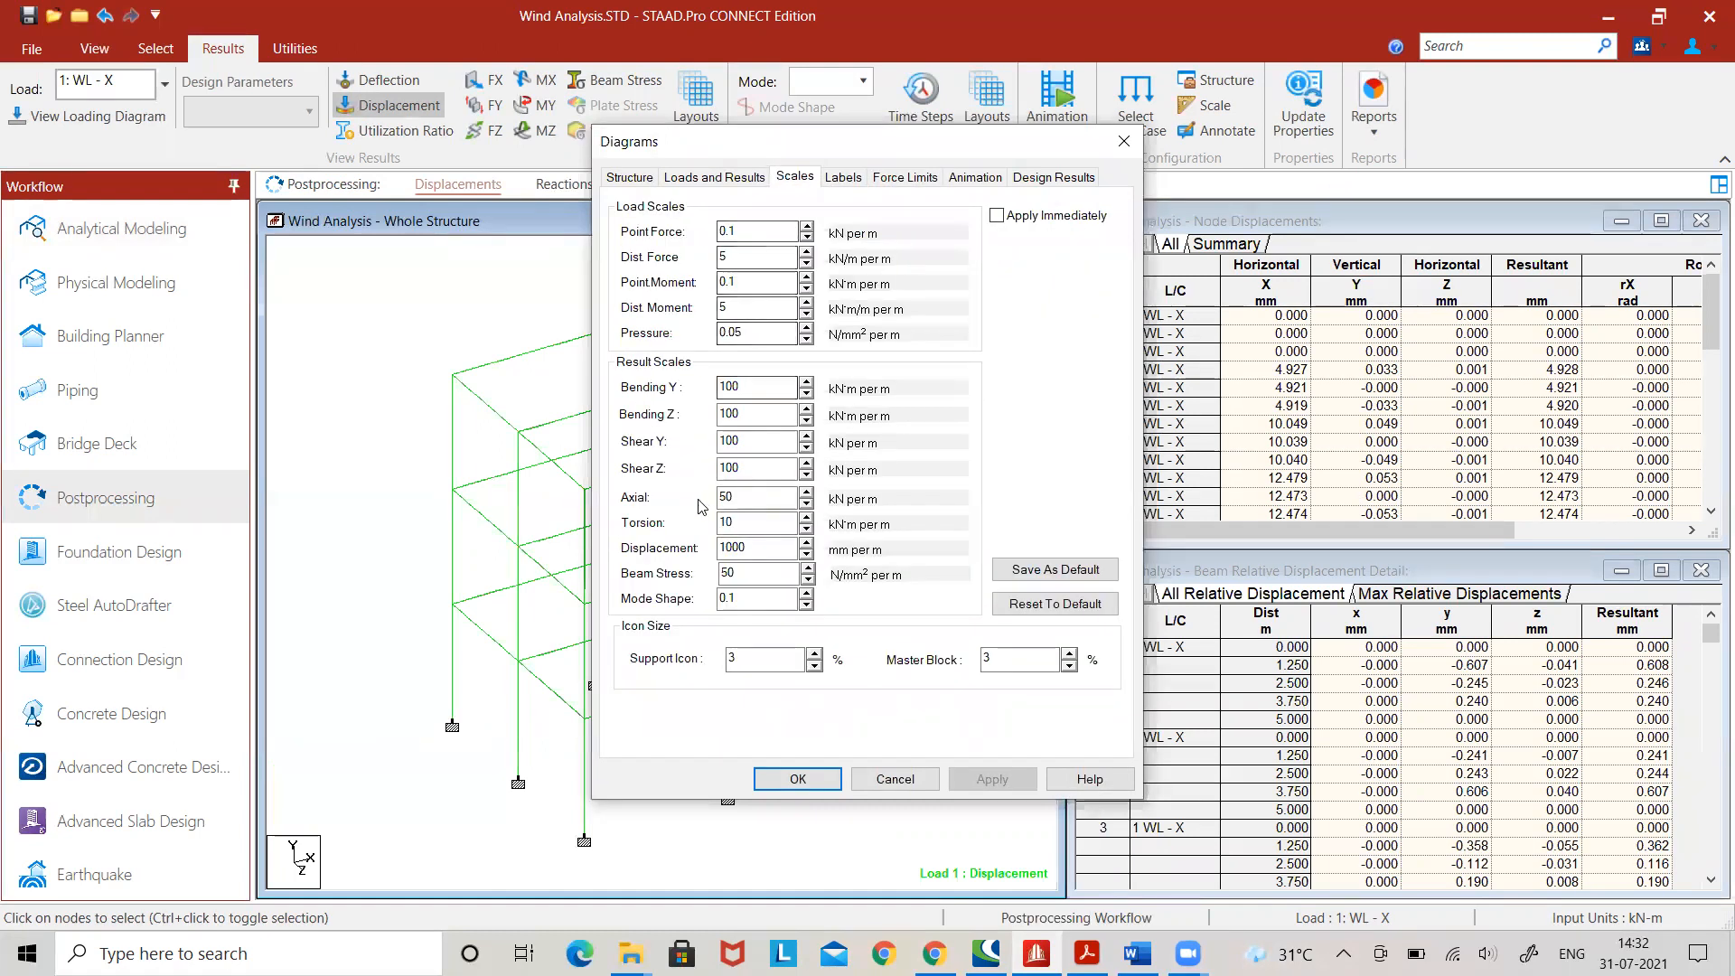
{"action": "left_click_drag", "start_coordinate": [748, 548], "coordinate": [694, 548]}
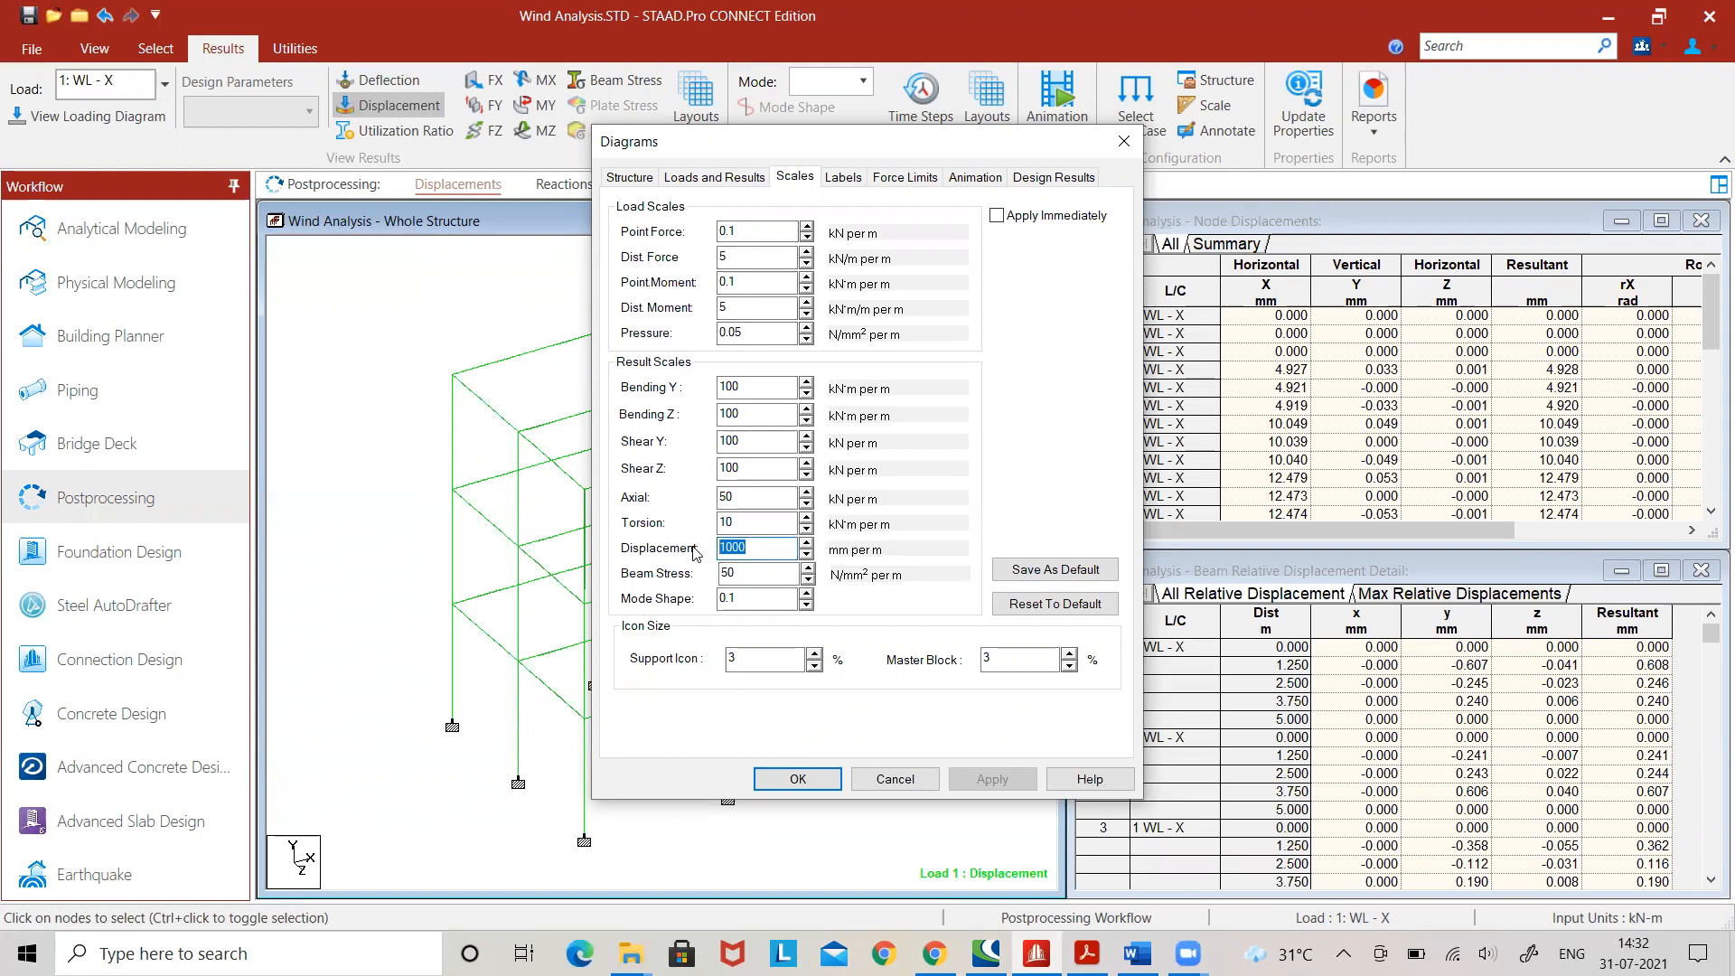
{"action": "type", "text": "50"}
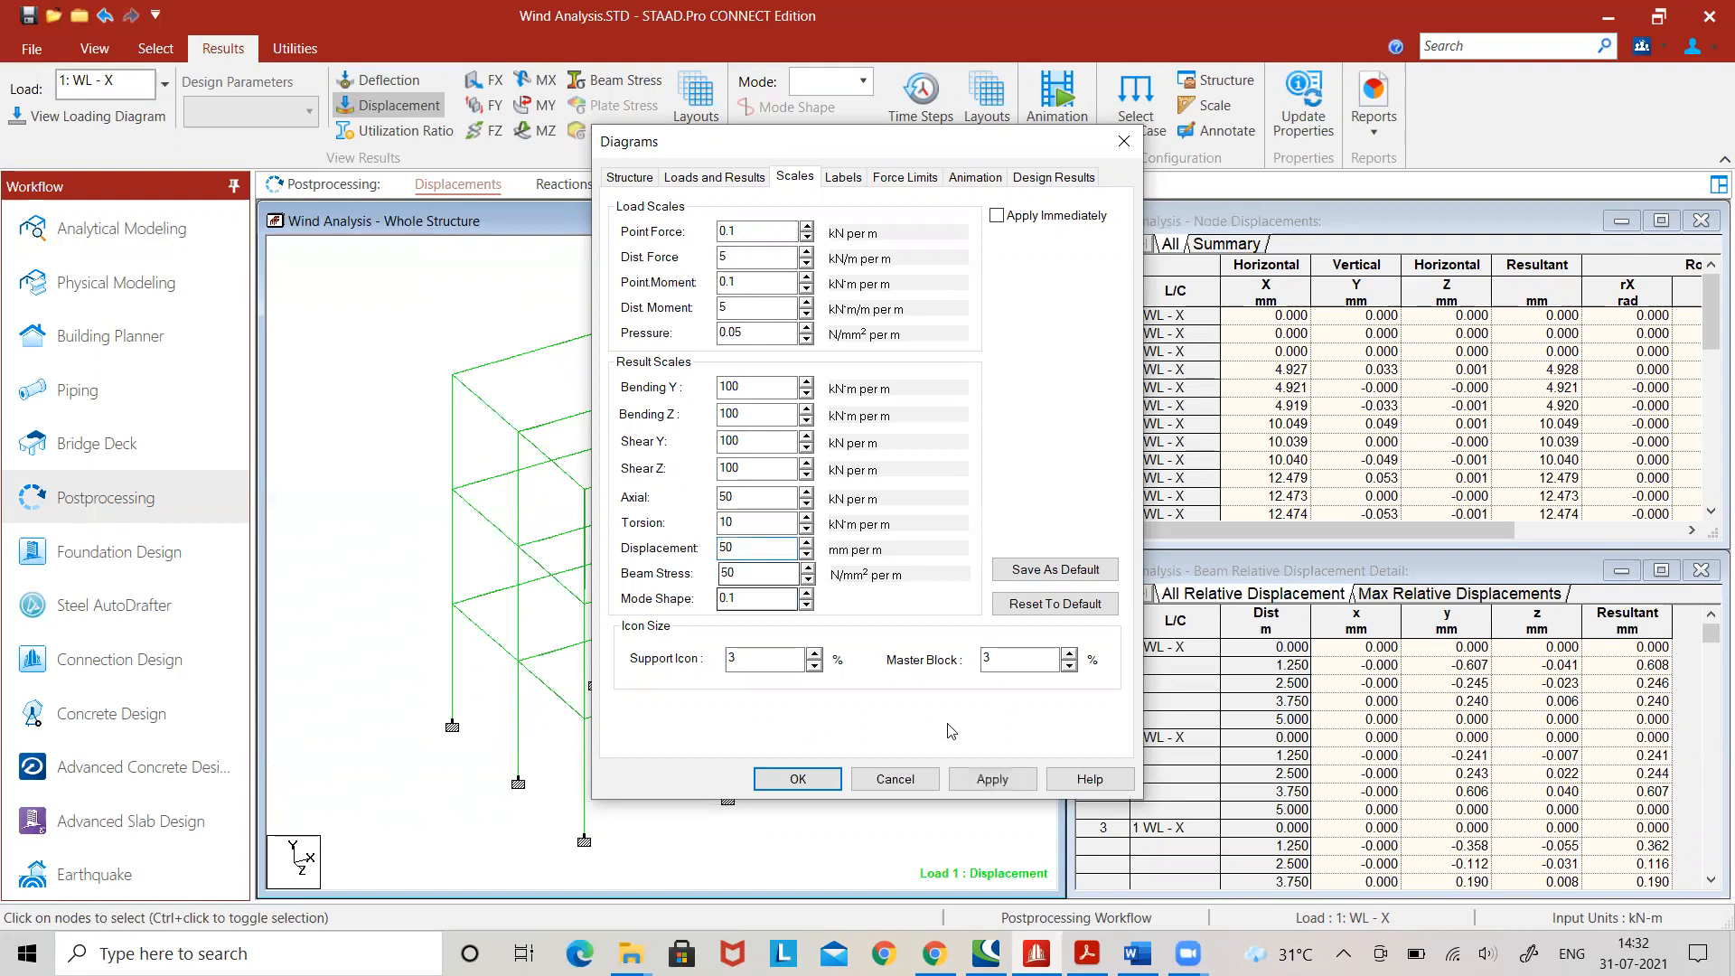
{"action": "left_click", "coordinate": [1017, 783]}
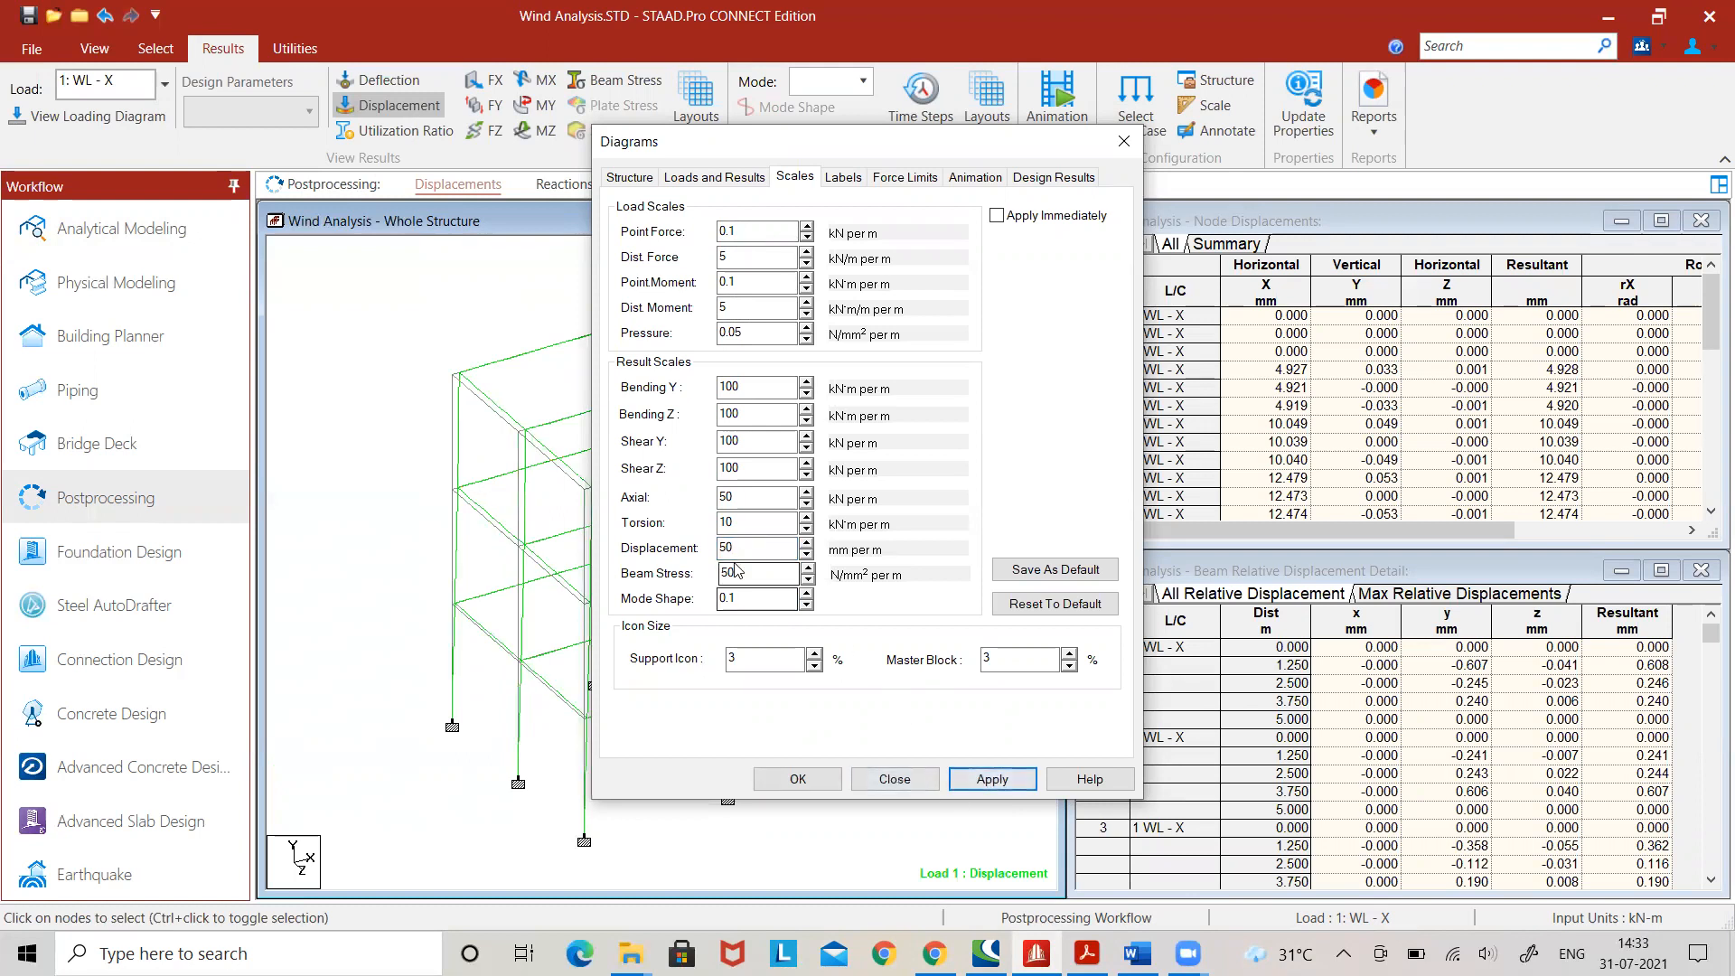
- Set the displacement diagram scale to 10 mm per m to exaggerate the deflected shape
{"action": "left_click_drag", "start_coordinate": [737, 548], "coordinate": [693, 547]}
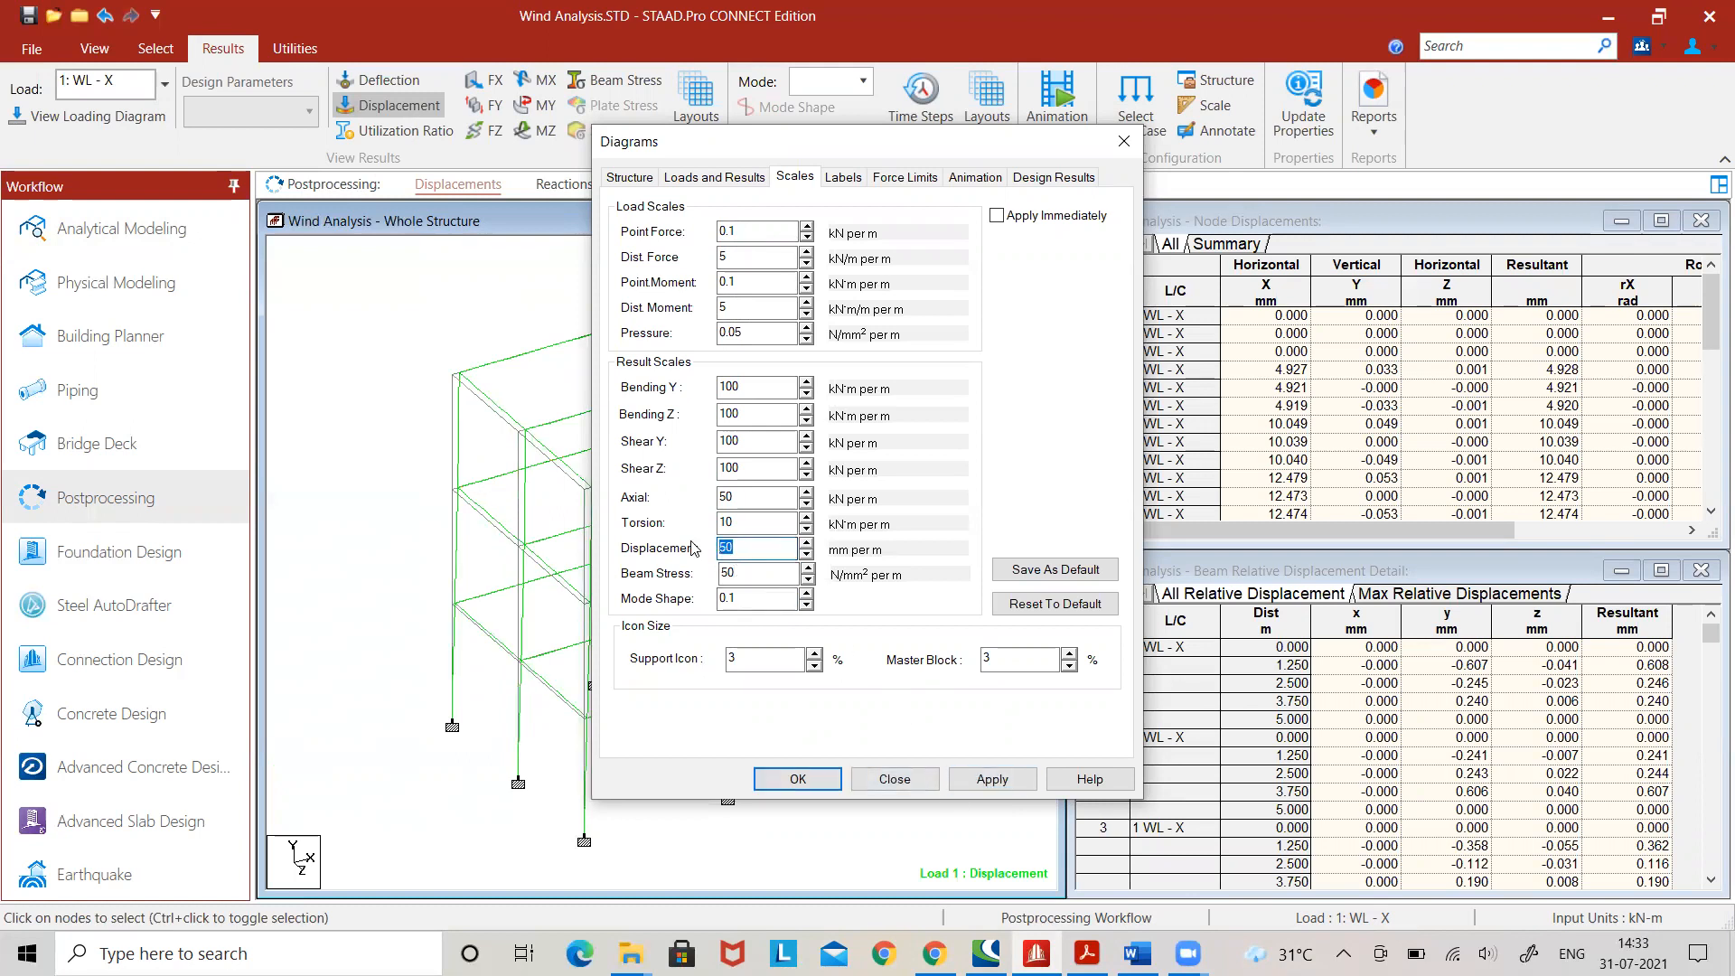
{"action": "type", "text": "1"}
{"action": "left_click", "coordinate": [992, 780]}
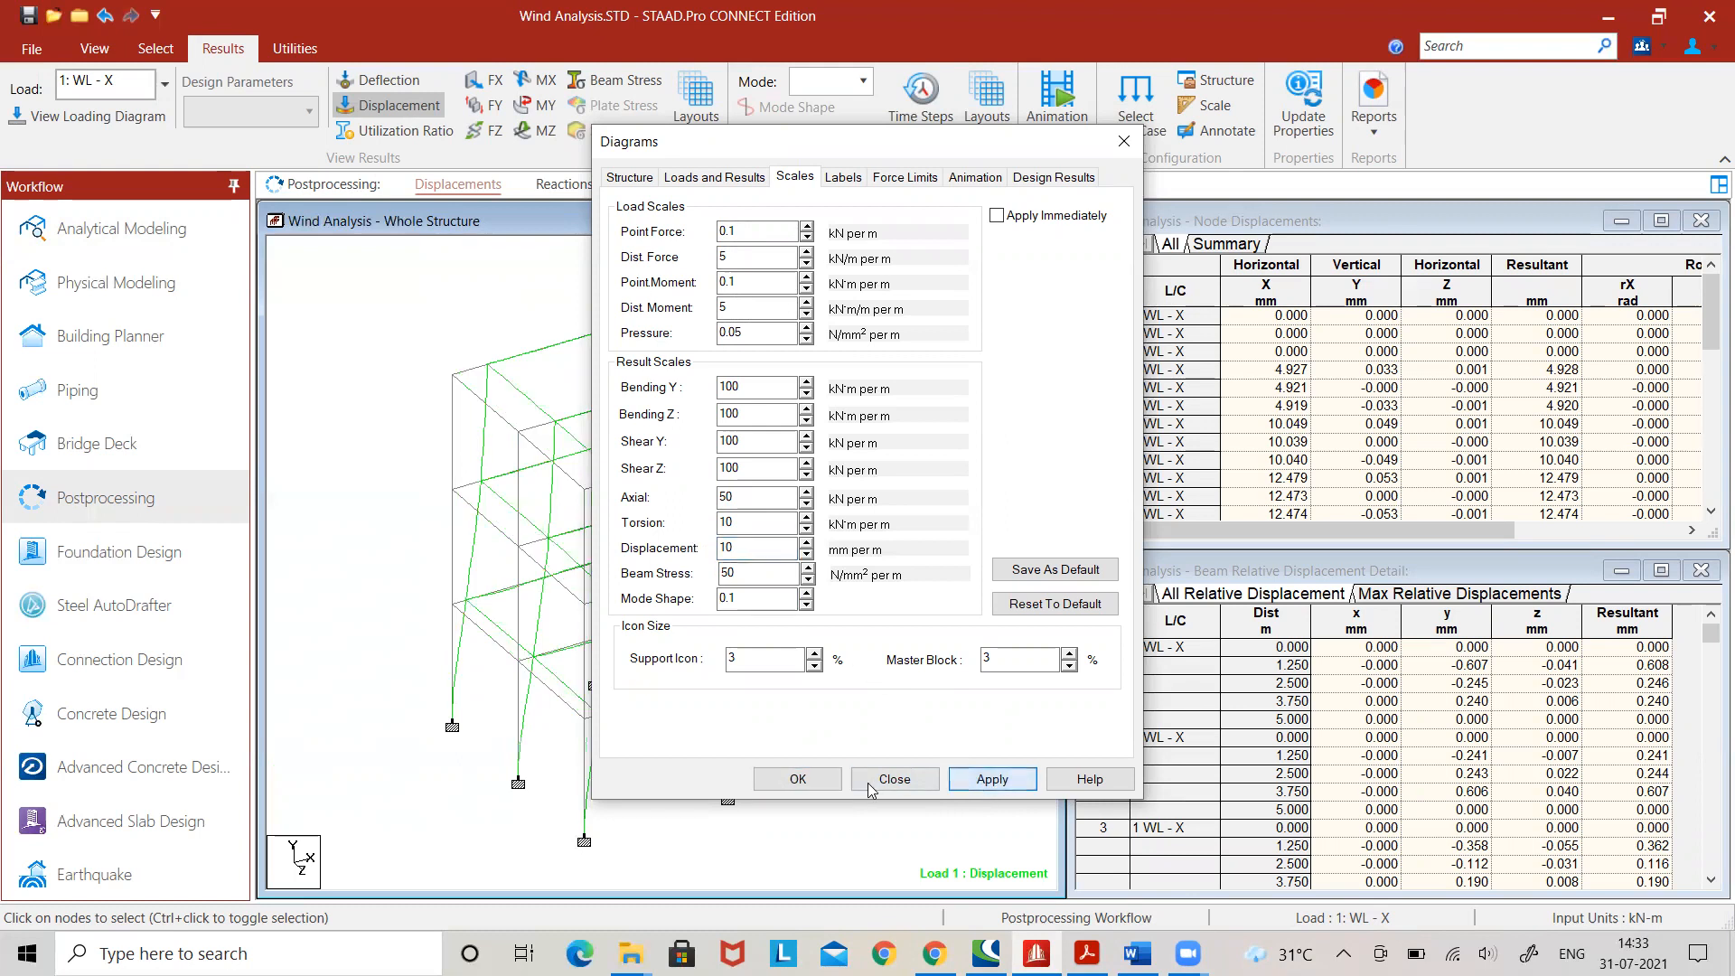
{"action": "left_click", "coordinate": [824, 781]}
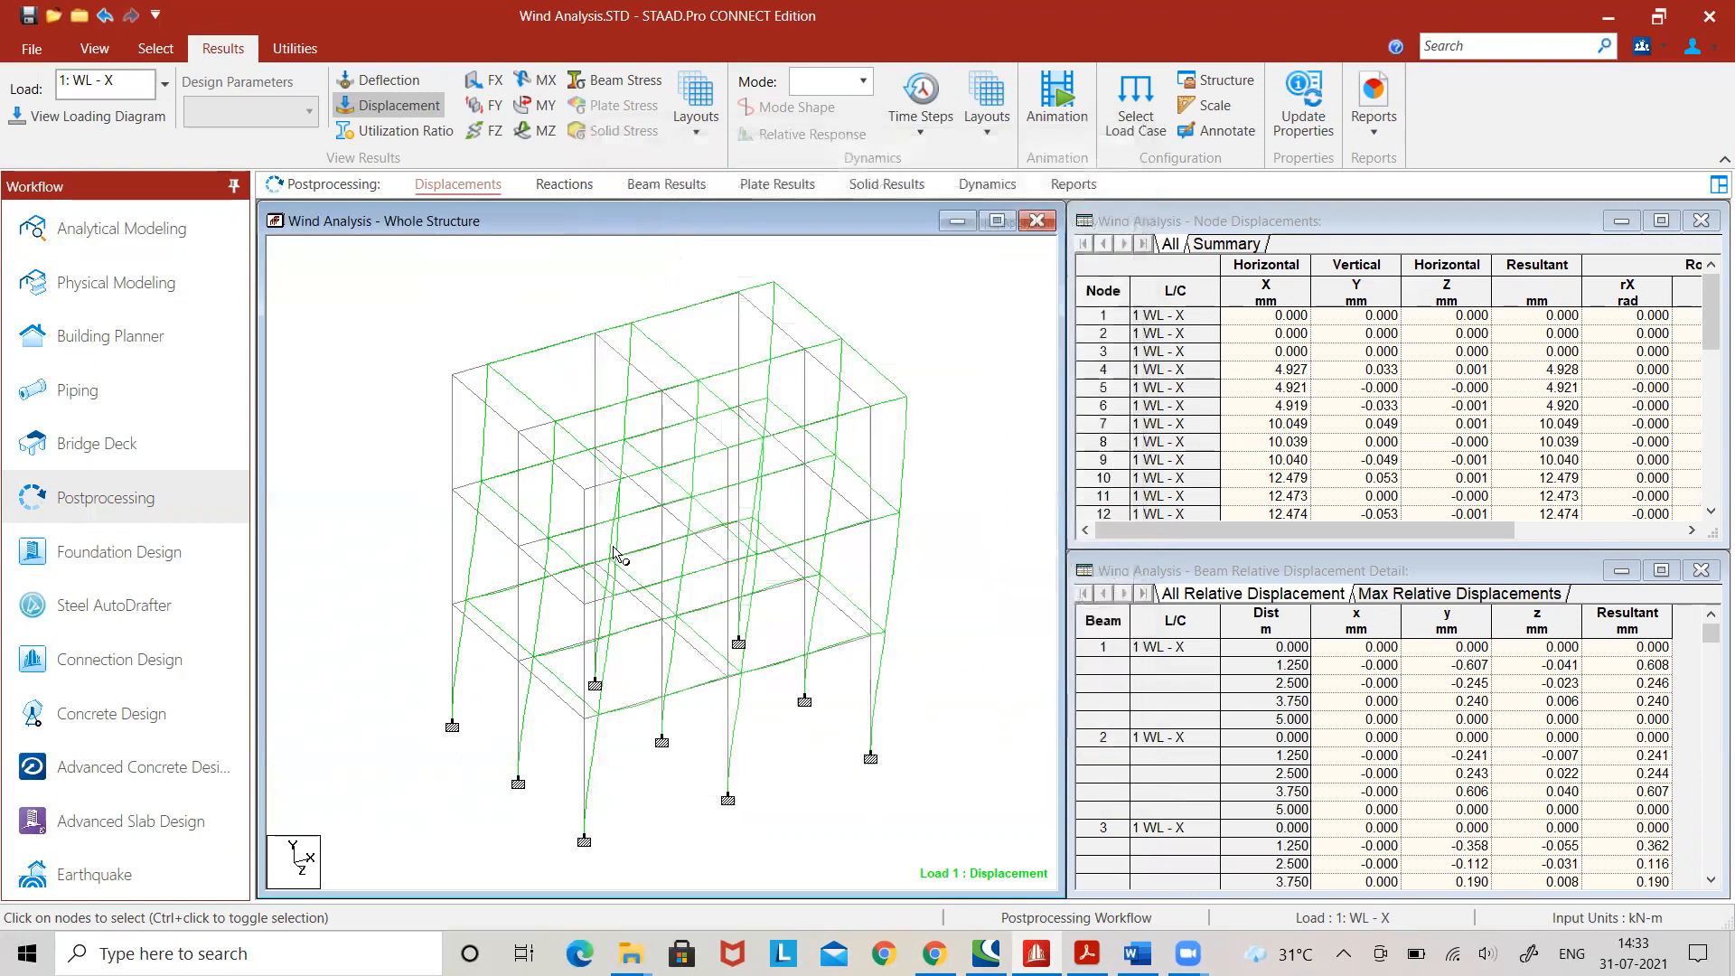
- Animate the deflection of the whole structure under load case WL - X
{"action": "left_click", "coordinate": [1057, 99]}
{"action": "left_click", "coordinate": [669, 263]}
{"action": "left_click", "coordinate": [994, 779]}
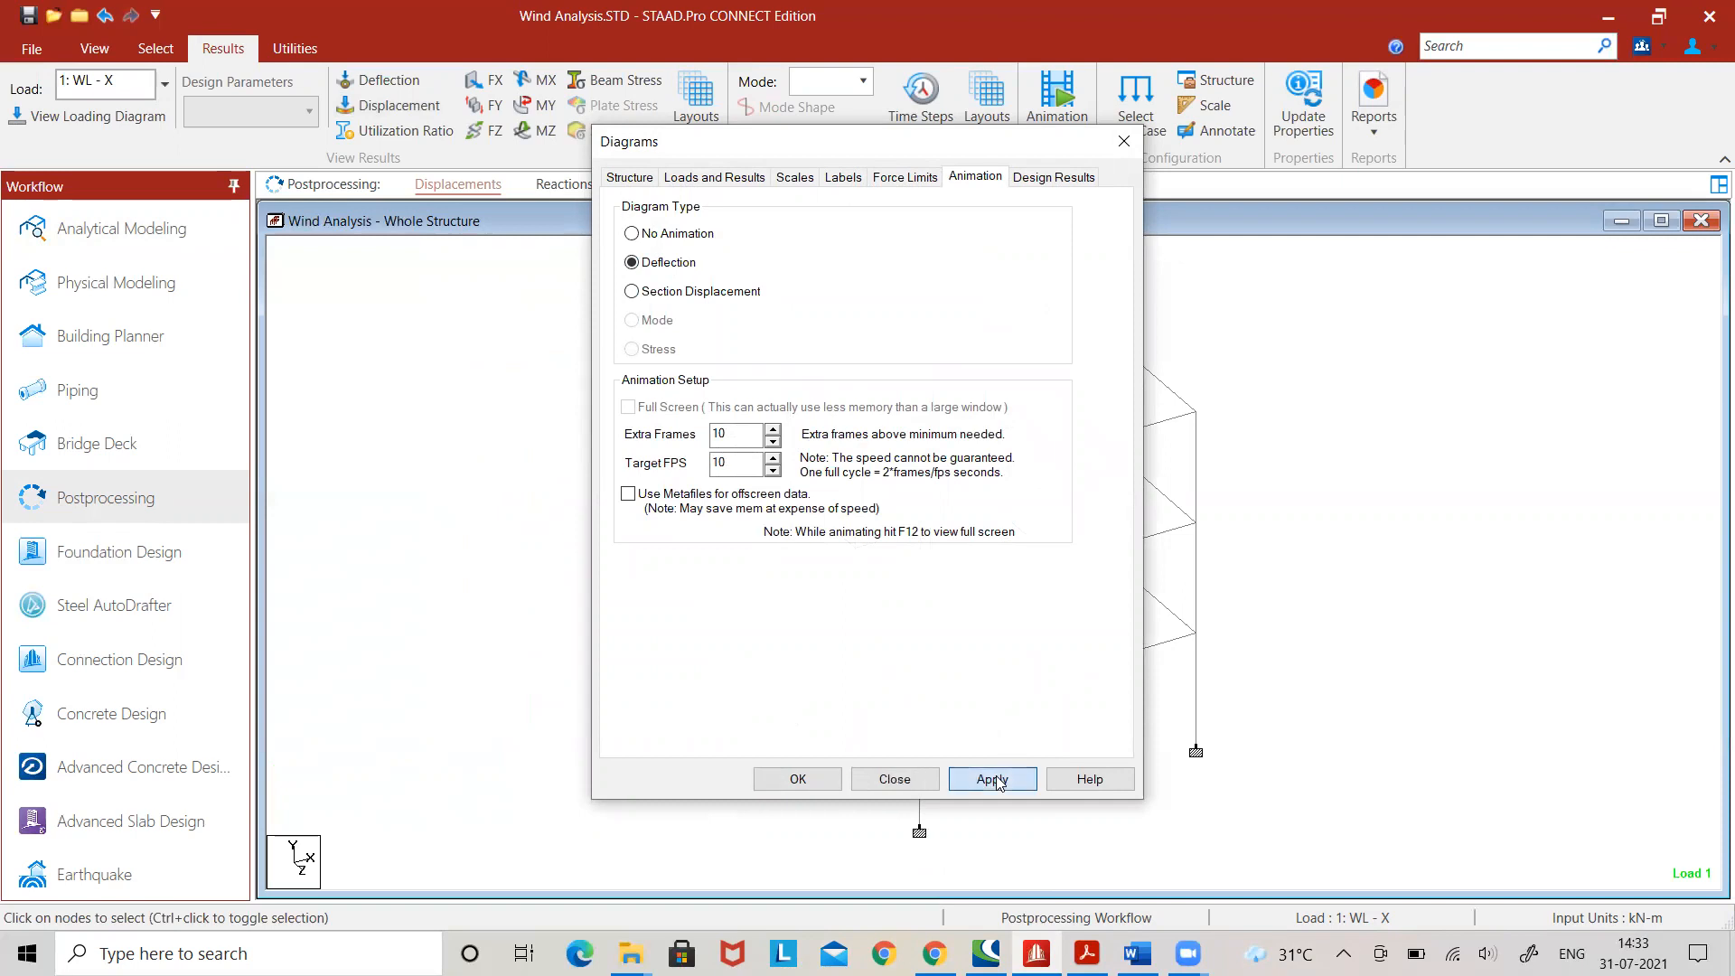
{"action": "left_click", "coordinate": [795, 777]}
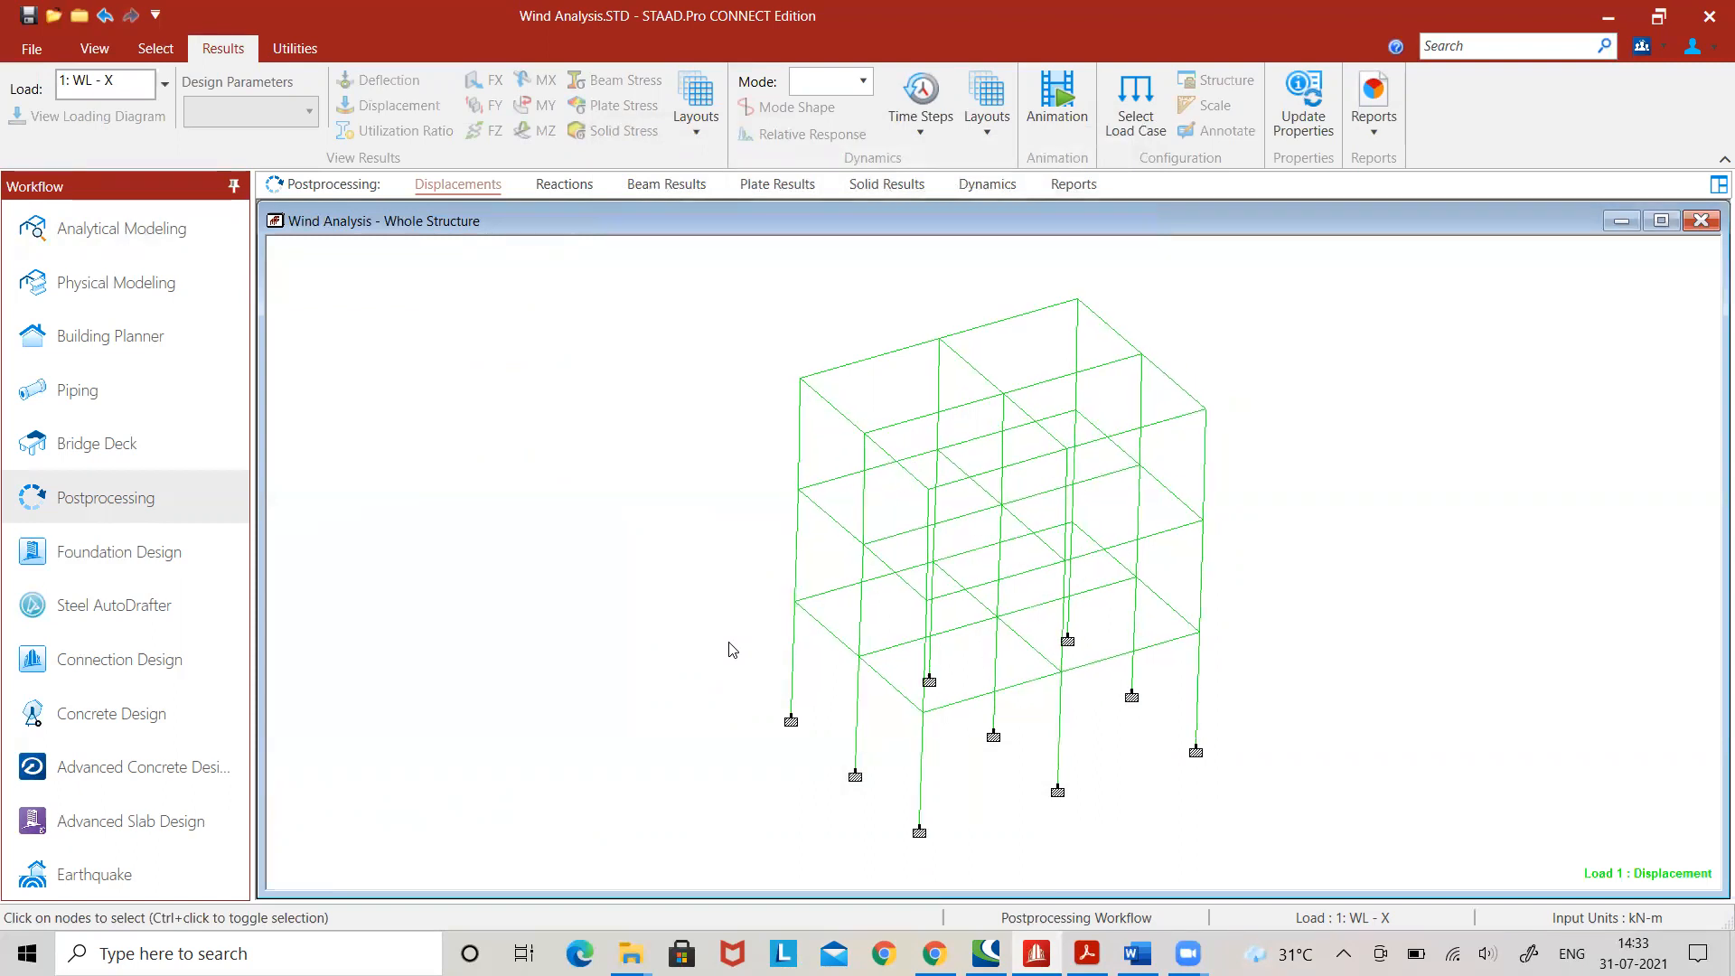
- View the support reactions, and switch the MZ bending and FY shear diagrams on and off
{"action": "left_click", "coordinate": [559, 188]}
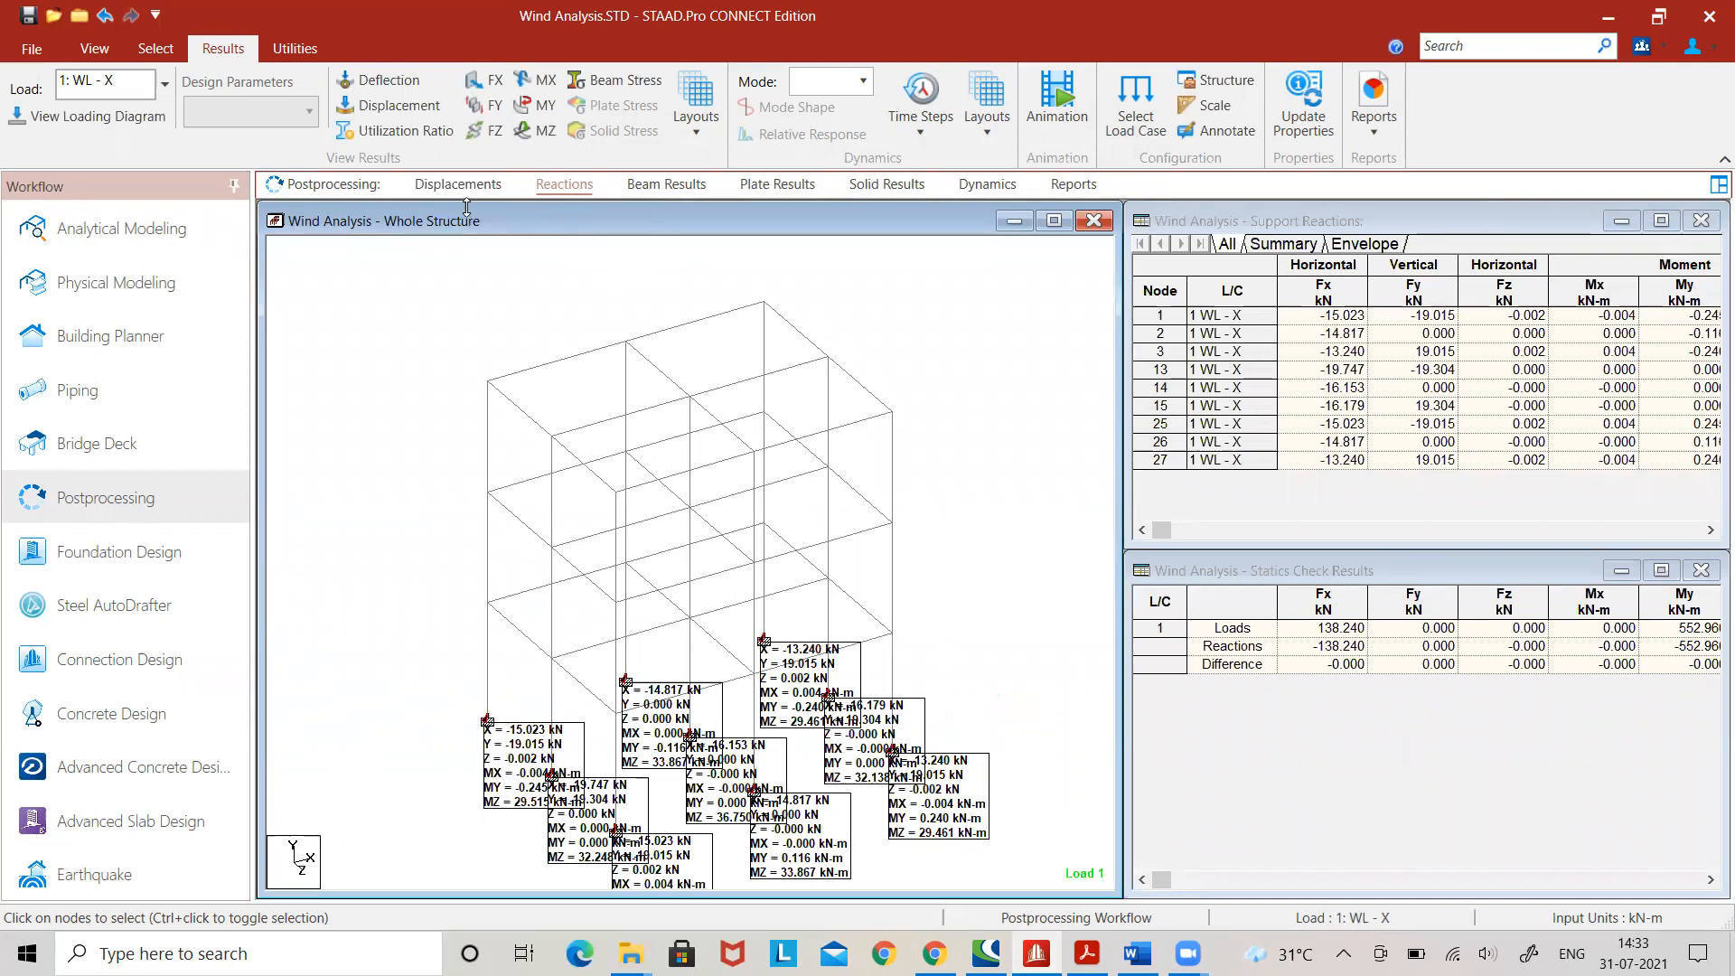
{"action": "left_click", "coordinate": [542, 132]}
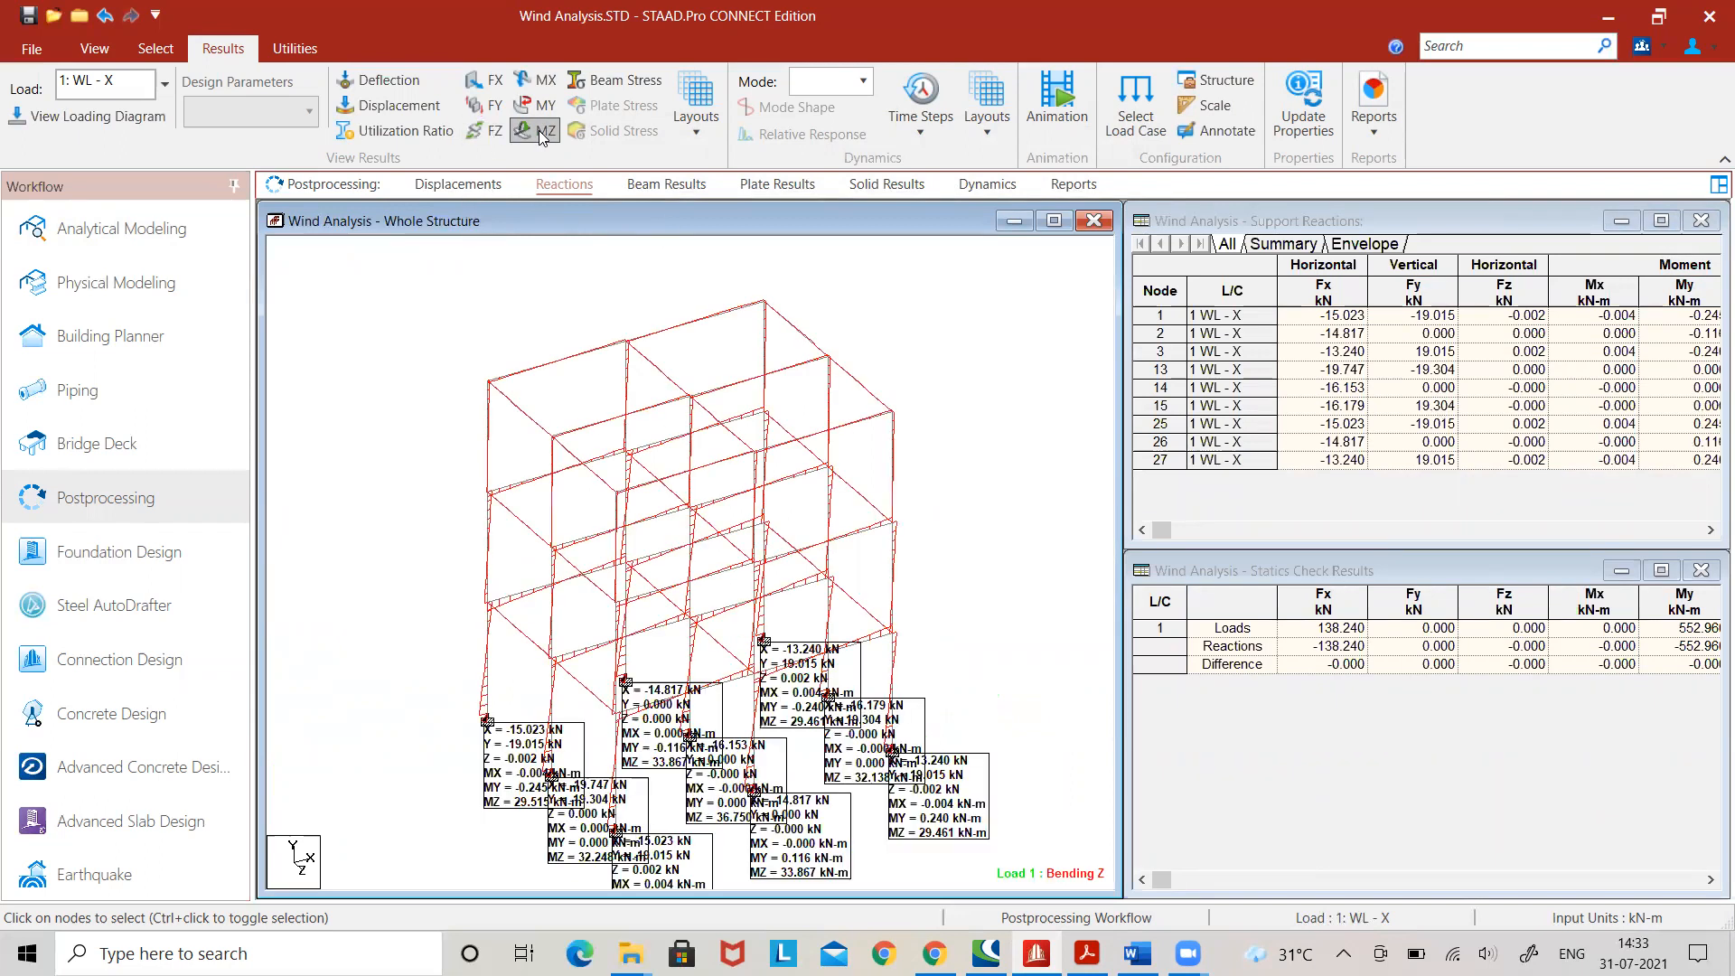
{"action": "left_click", "coordinate": [529, 132]}
{"action": "left_click", "coordinate": [496, 110]}
{"action": "left_click", "coordinate": [496, 109]}
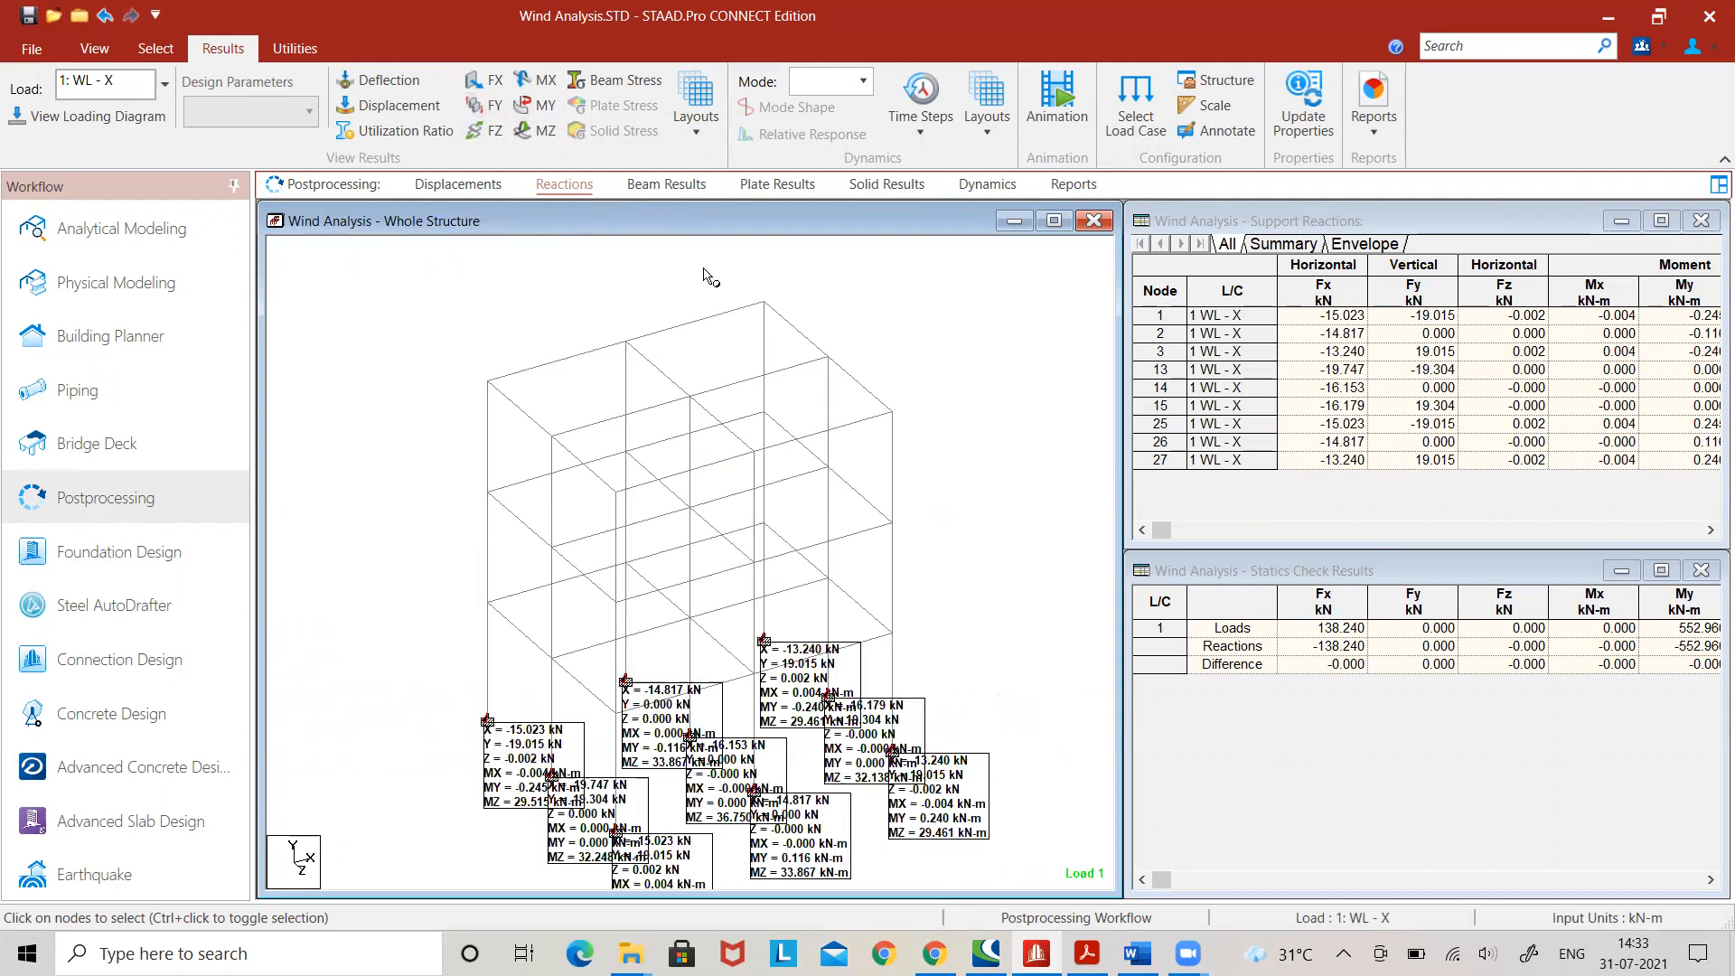
- Review the load and result diagram scales without changing them, and return to the displacement results
{"action": "right_click", "coordinate": [892, 318]}
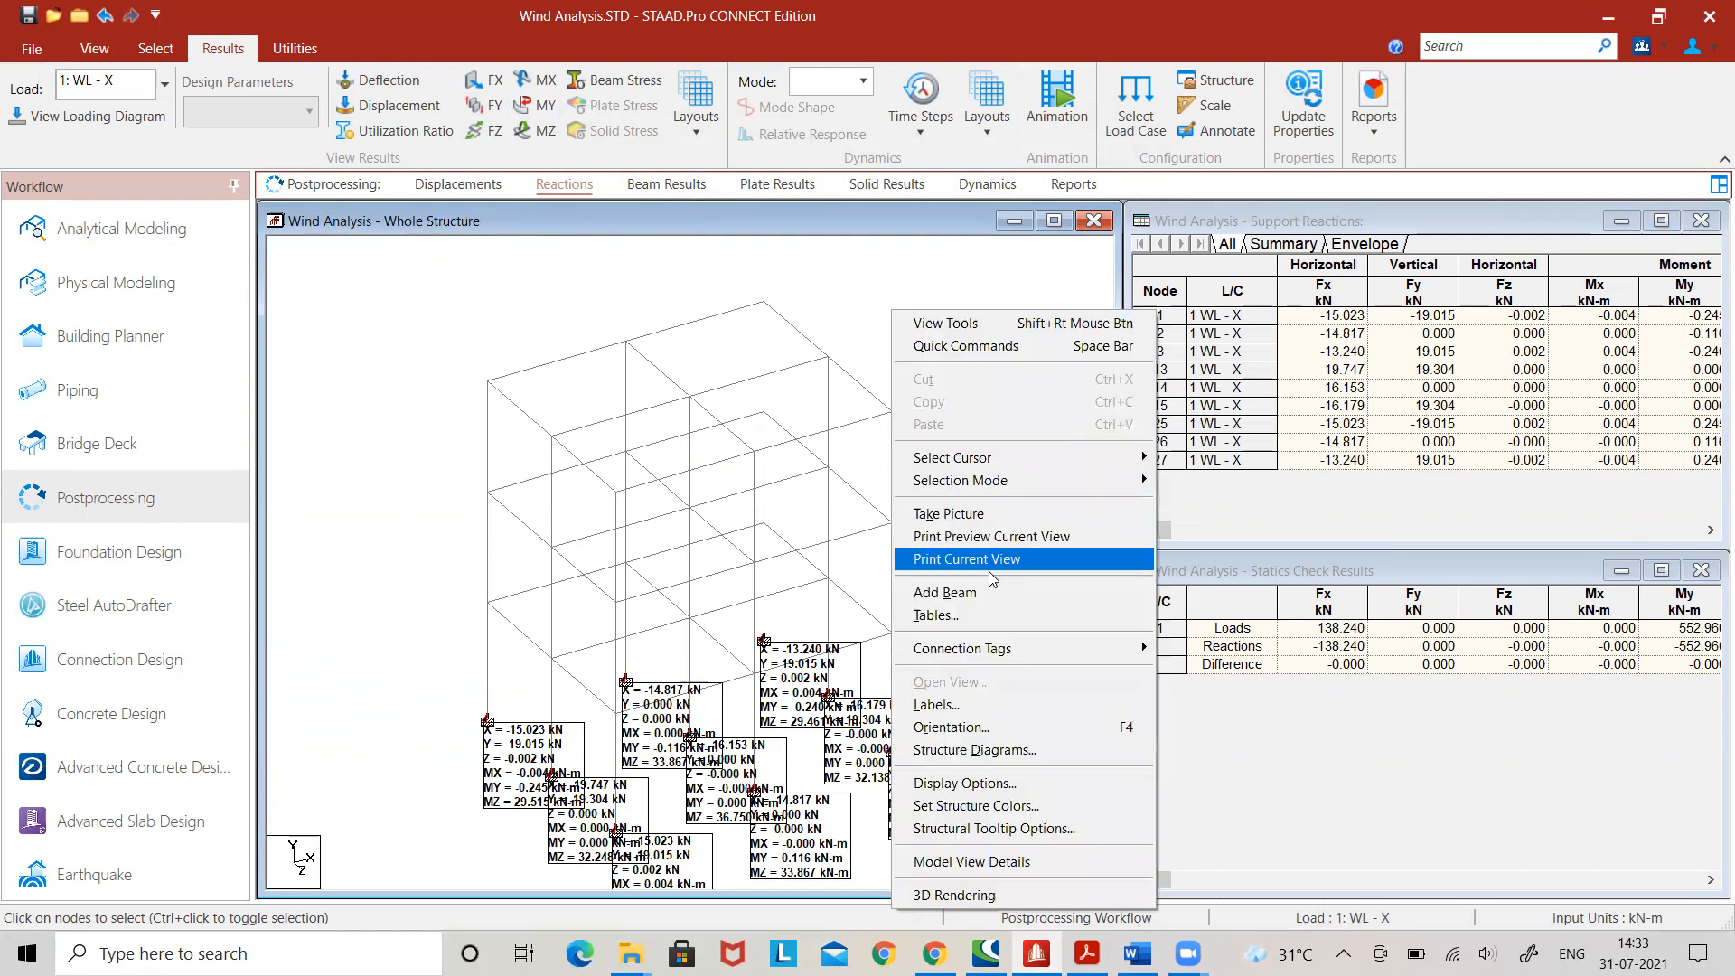
{"action": "left_click", "coordinate": [988, 703]}
{"action": "left_click", "coordinate": [790, 177]}
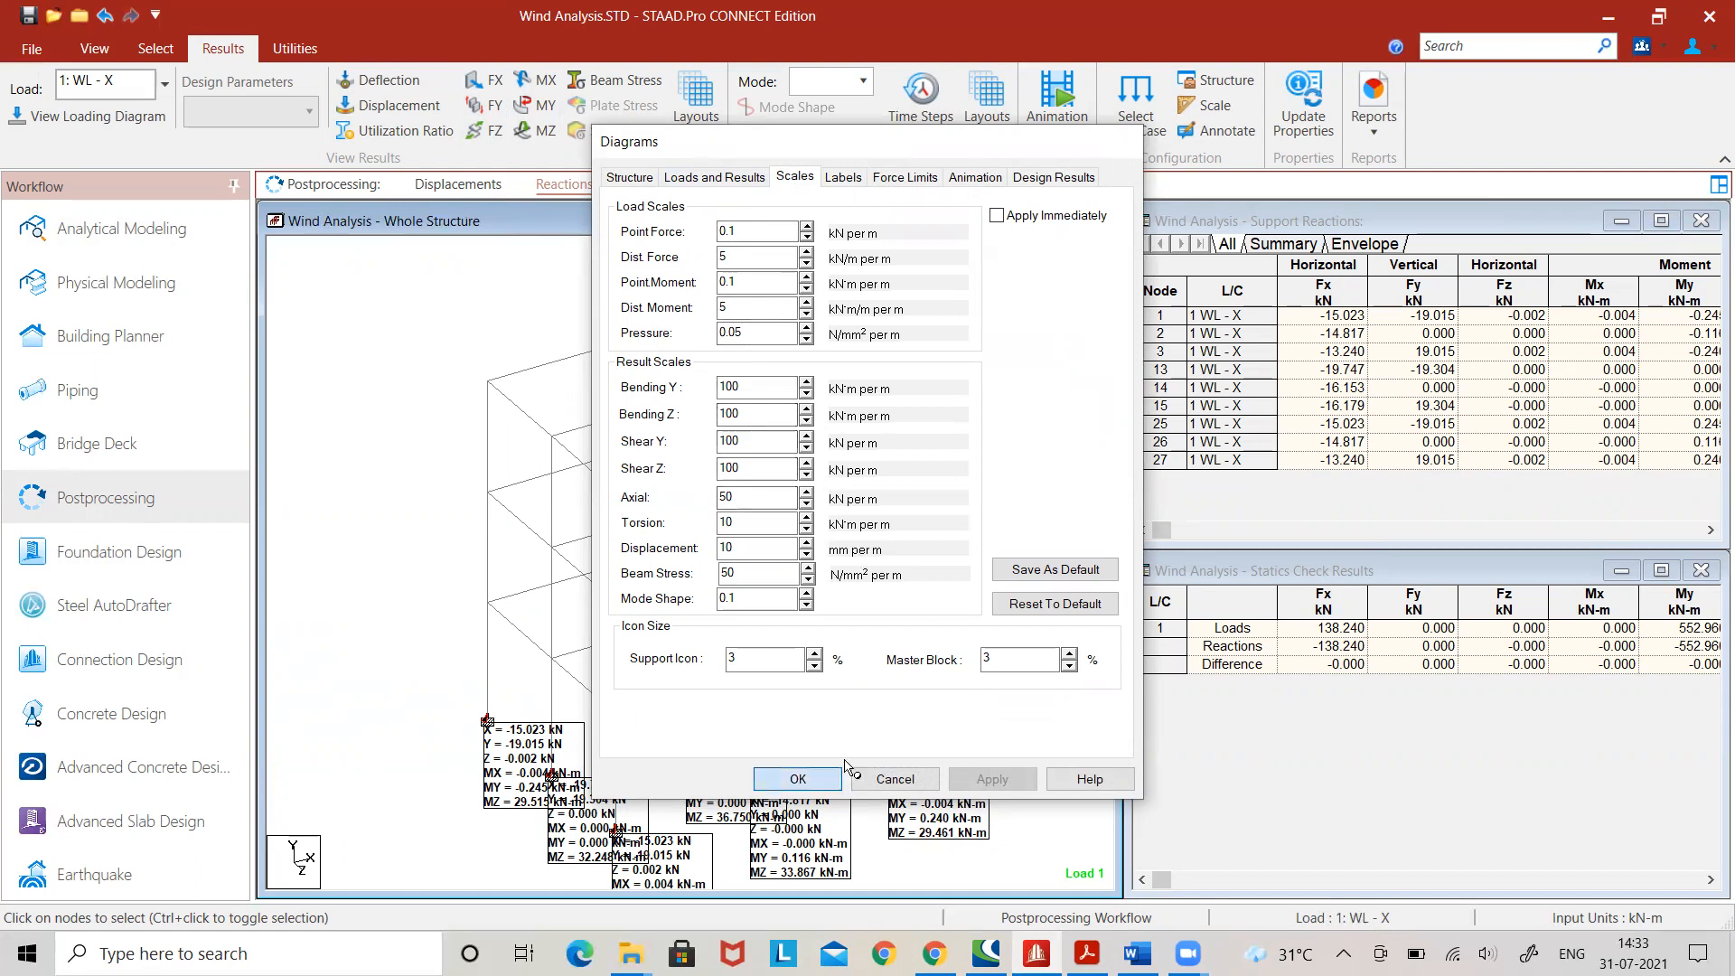
{"action": "left_click", "coordinate": [797, 778]}
{"action": "left_click", "coordinate": [458, 184]}
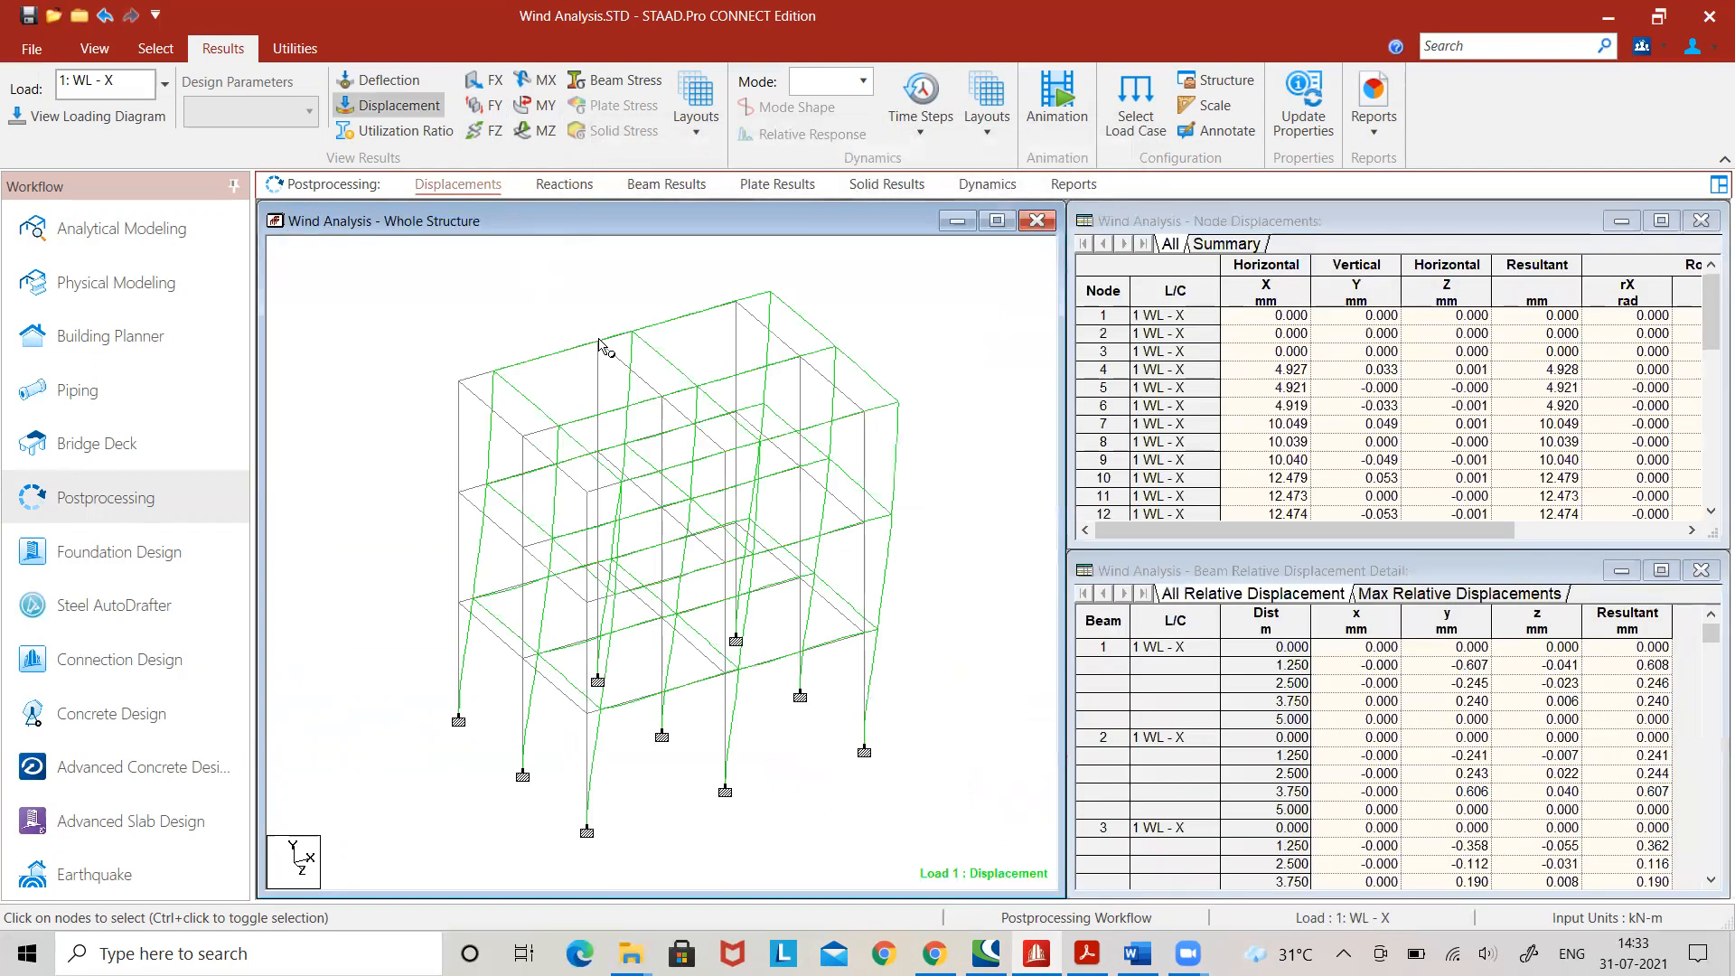